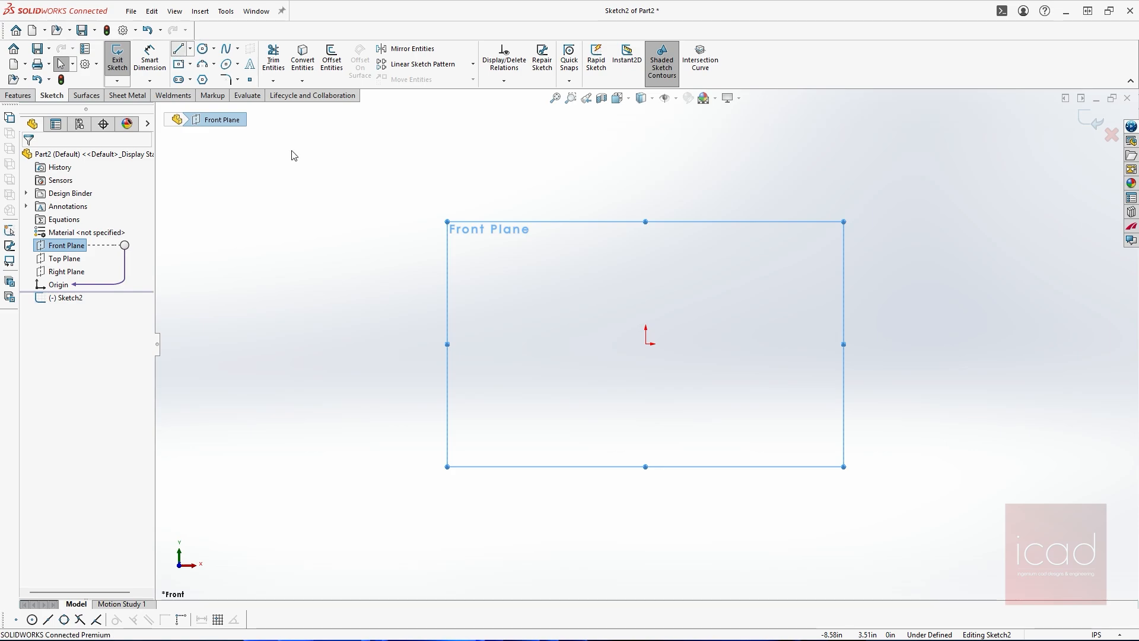
Sketch a 0.25 in horizontal line outward from a point level with the origin, continued by a 0.25 in vertical line upward.
{"action": "left_click_drag", "start_coordinate": [703, 344], "coordinate": [722, 345]}
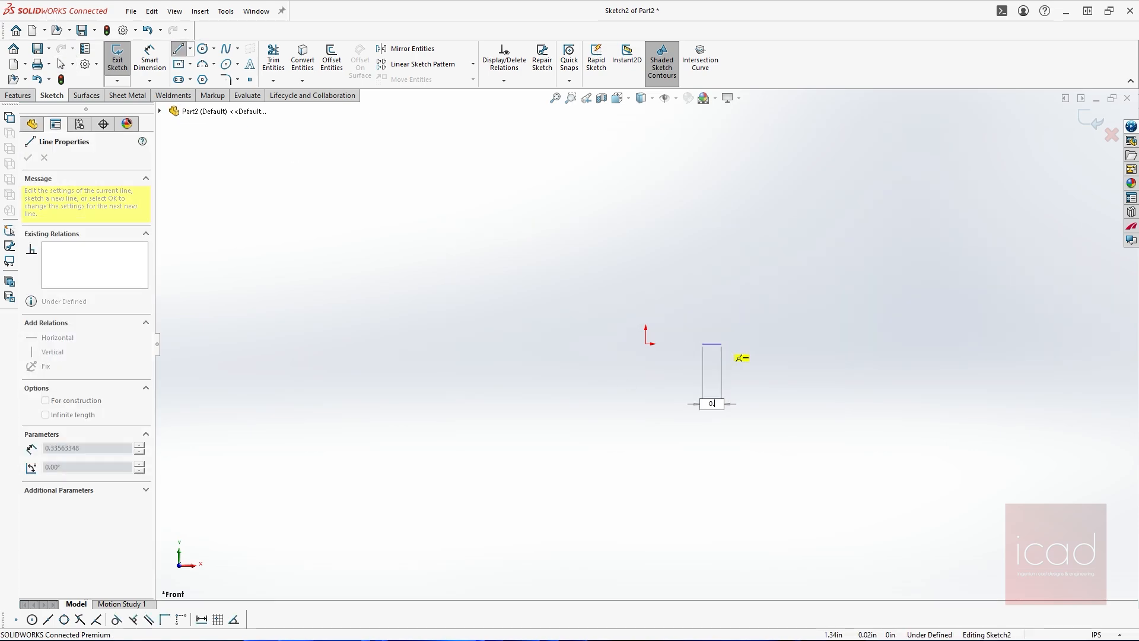
{"action": "type", "text": "0.25"}
{"action": "key", "text": "Return"}
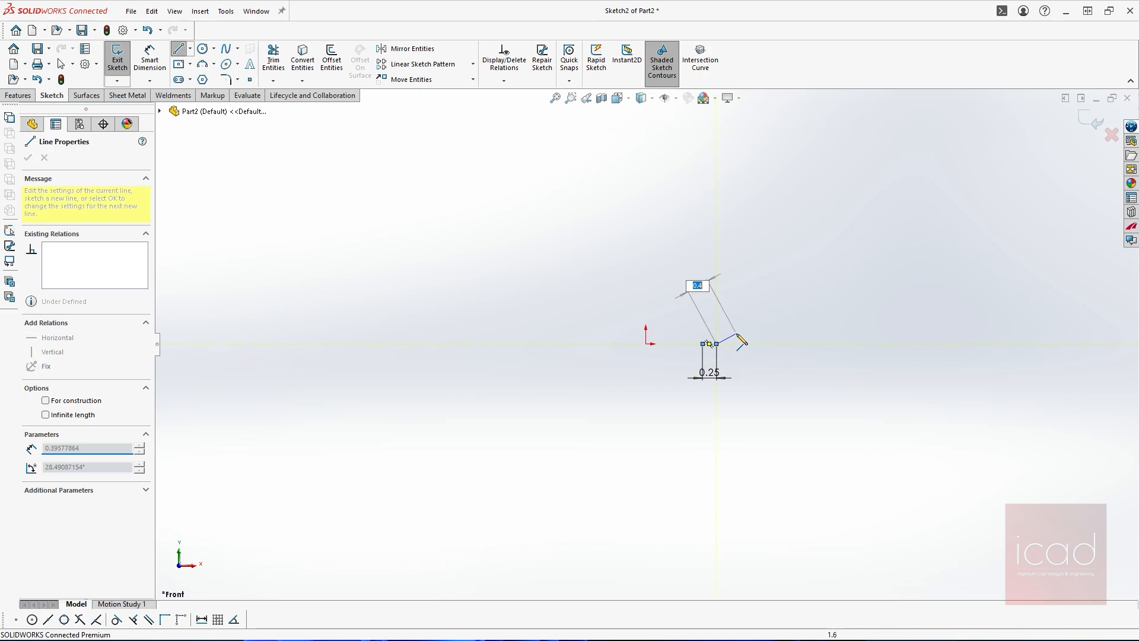
{"action": "scroll", "coordinate": [712, 335], "scroll_direction": "up", "scroll_amount": 2}
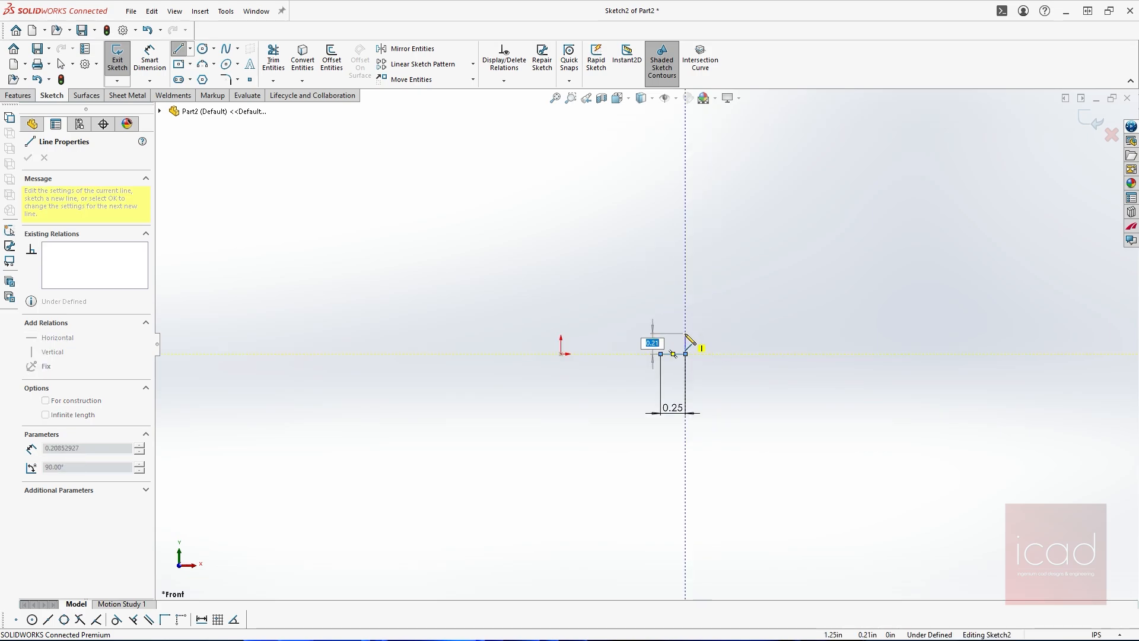
{"action": "type", "text": "0.25"}
{"action": "key", "text": "Return"}
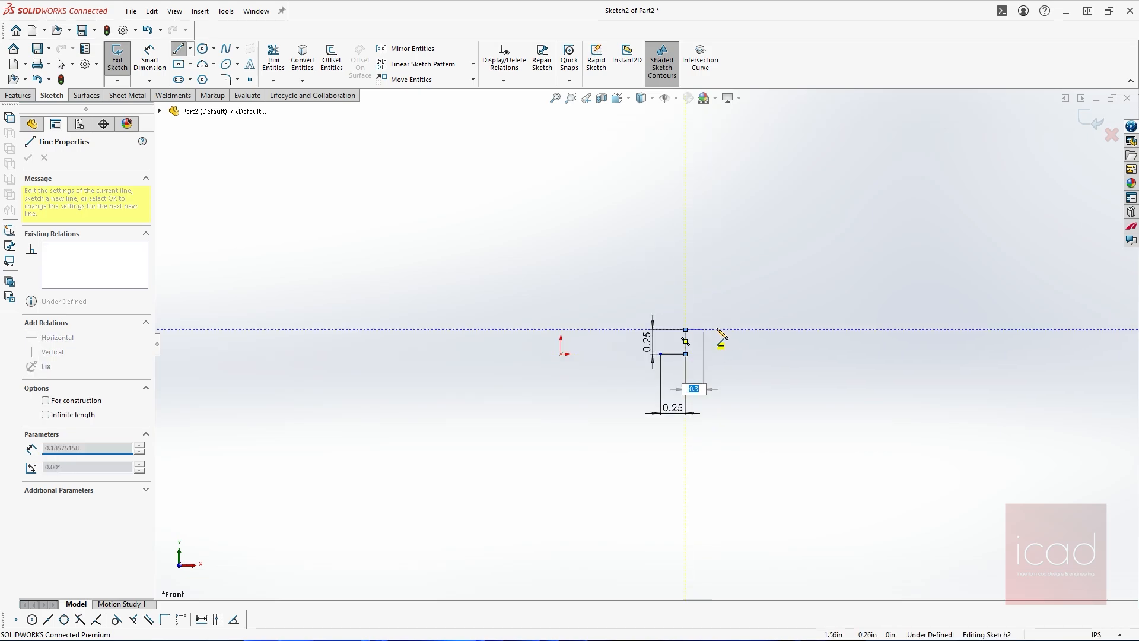
Continue the outline as a flange about 0.55 in wide with a 0.25 in vertical edge, returning horizontally above the inner corner.
{"action": "left_click", "coordinate": [740, 330]}
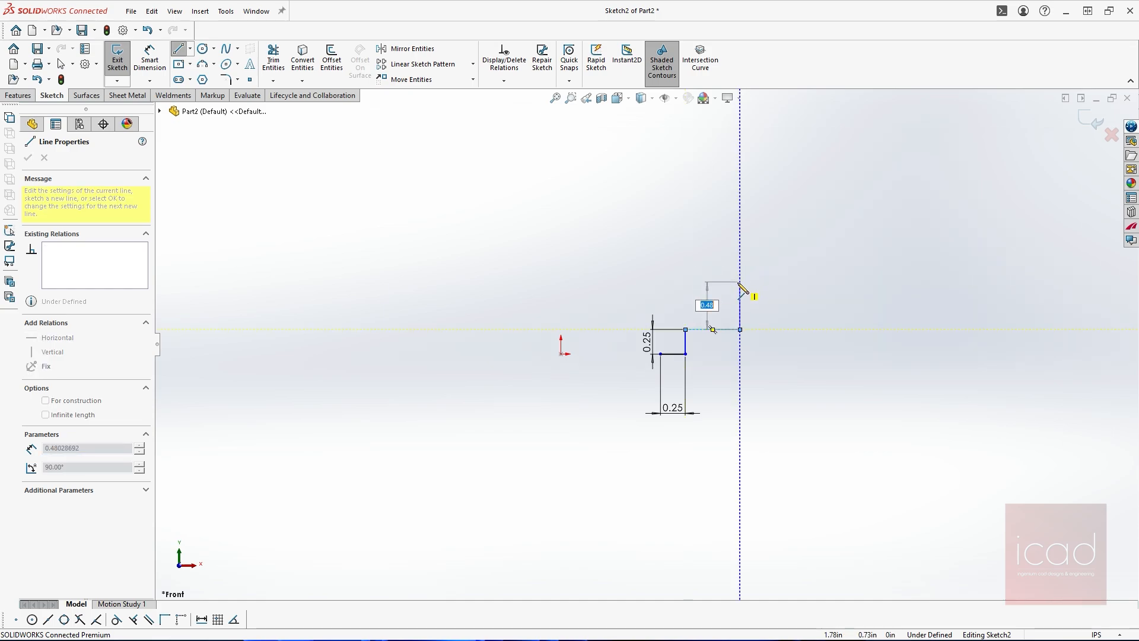
{"action": "type", "text": "0.25"}
{"action": "key", "text": "Return"}
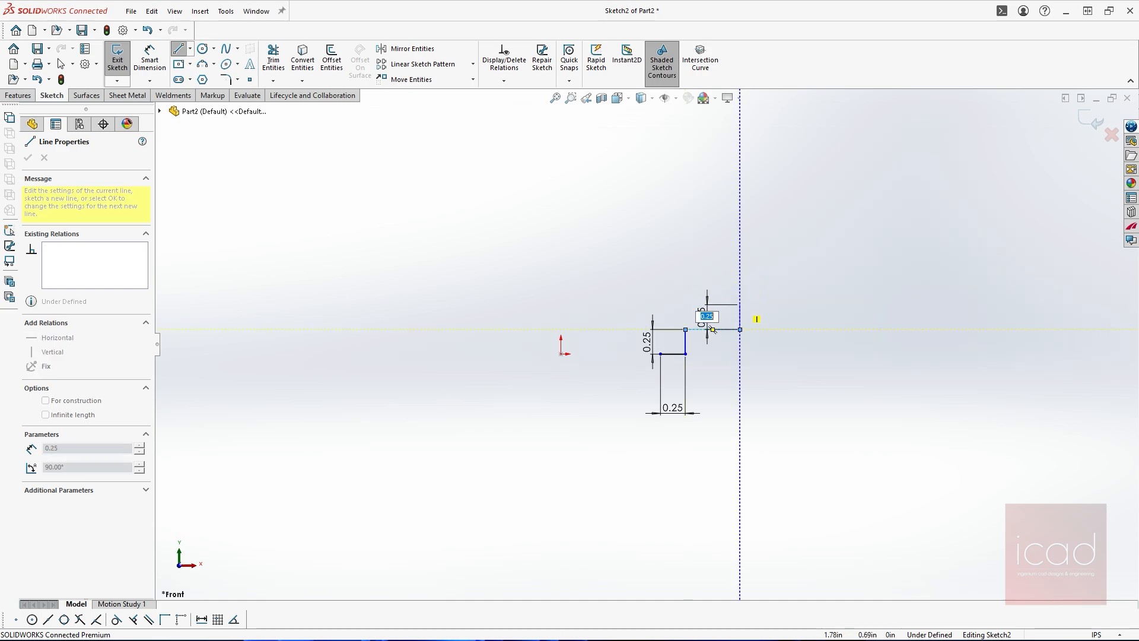
{"action": "left_click", "coordinate": [685, 304]}
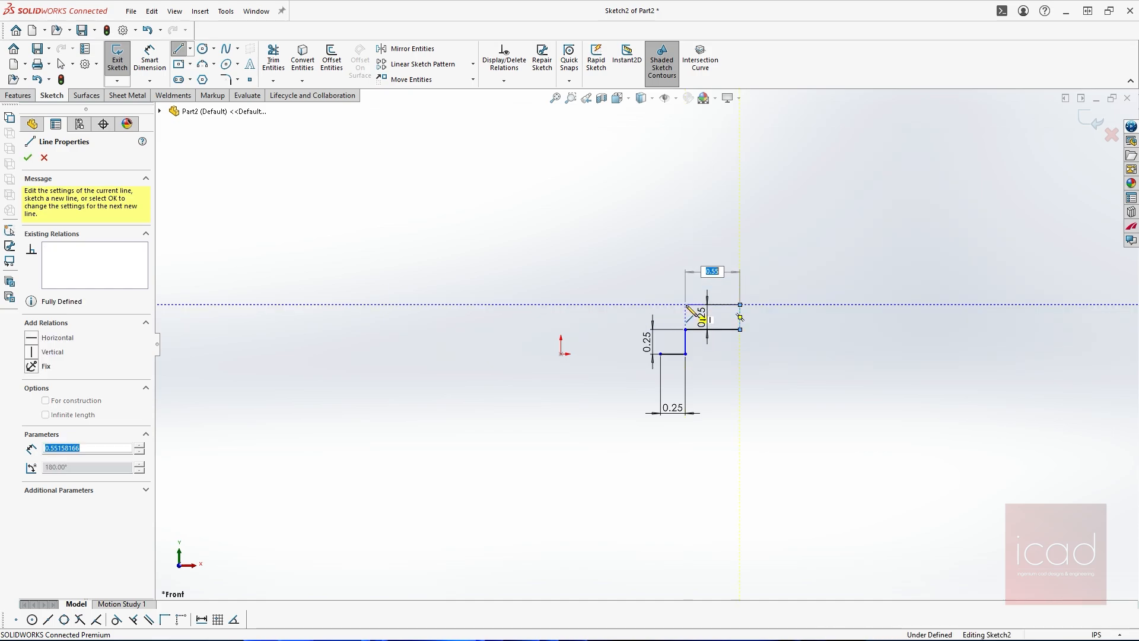
{"action": "scroll", "coordinate": [688, 207], "scroll_direction": "up", "scroll_amount": 2}
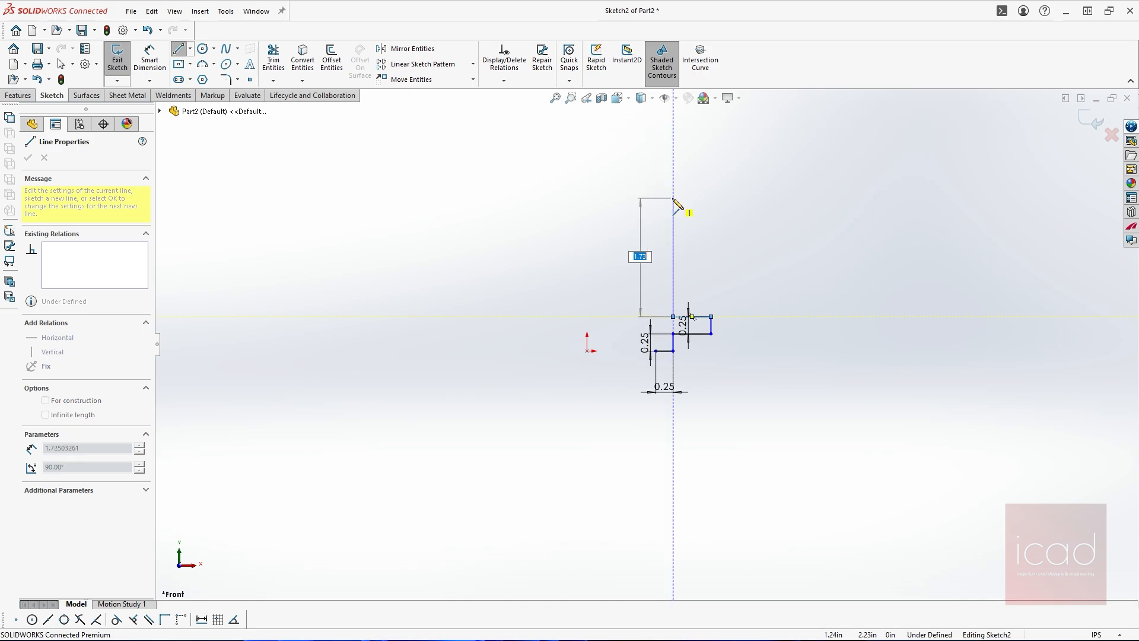
Extend the outer wall upward about 1.73 in and add a tangent 90° arc of about 1.26 in radius ending above the origin.
{"action": "left_click", "coordinate": [673, 198]}
{"action": "scroll", "coordinate": [676, 223], "scroll_direction": "up", "scroll_amount": 3}
{"action": "scroll", "coordinate": [673, 213], "scroll_direction": "down", "scroll_amount": 2}
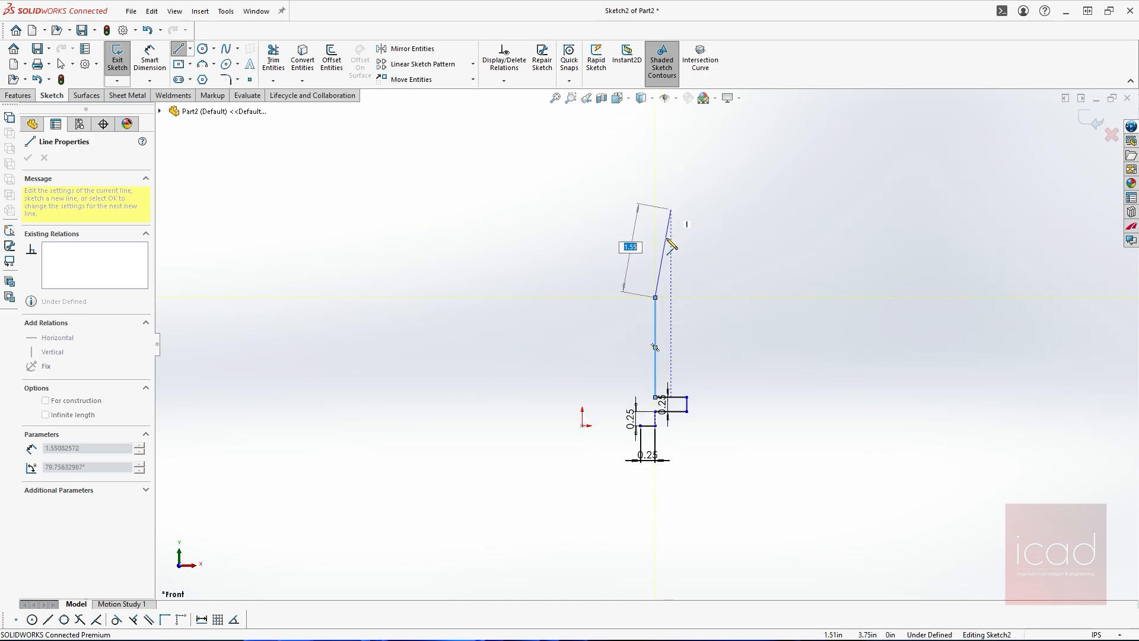
{"action": "left_click", "coordinate": [656, 296]}
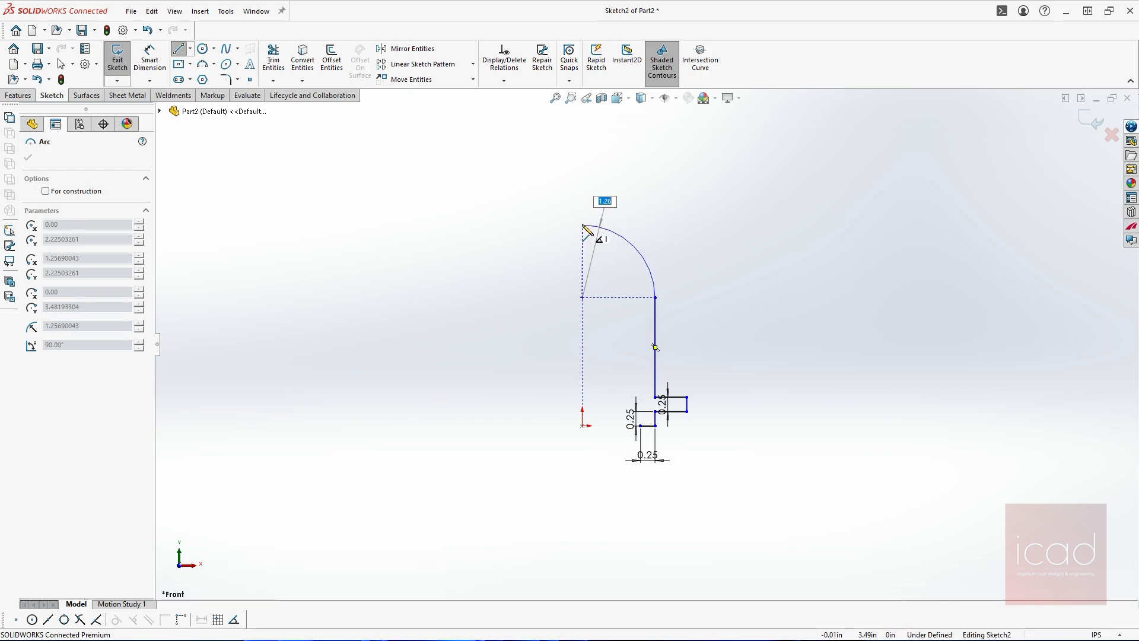
{"action": "left_click", "coordinate": [583, 227]}
Close the profile with a 0.25 in vertical line at the dome's top, a concentric inner arc and a vertical inner wall line.
{"action": "type", "text": "0.25"}
{"action": "key", "text": "Return"}
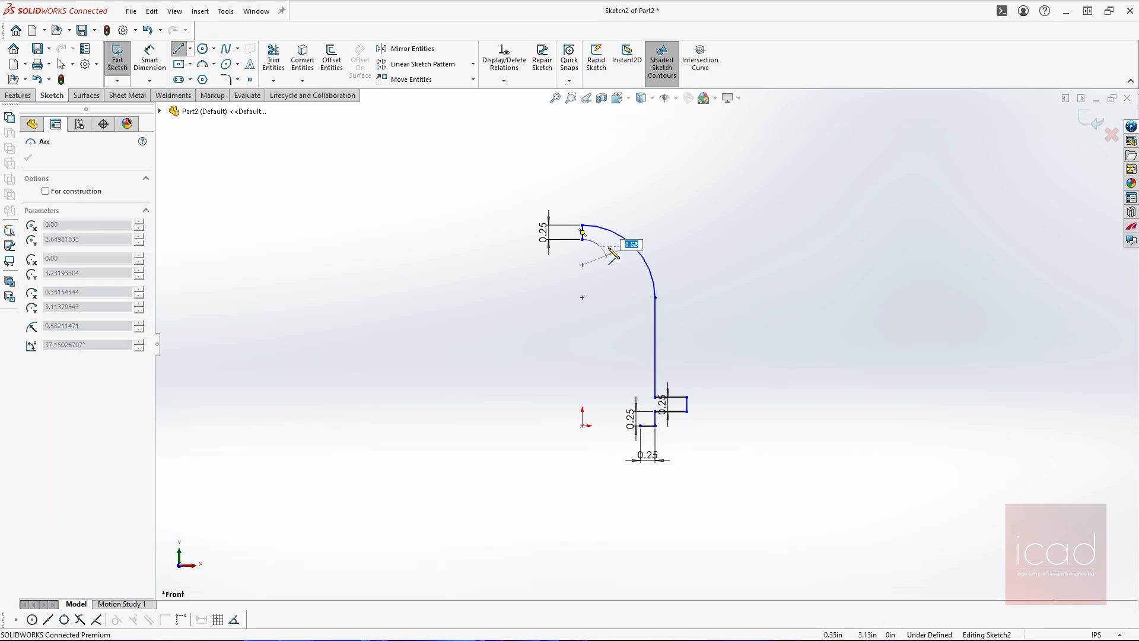
{"action": "left_click", "coordinate": [641, 298]}
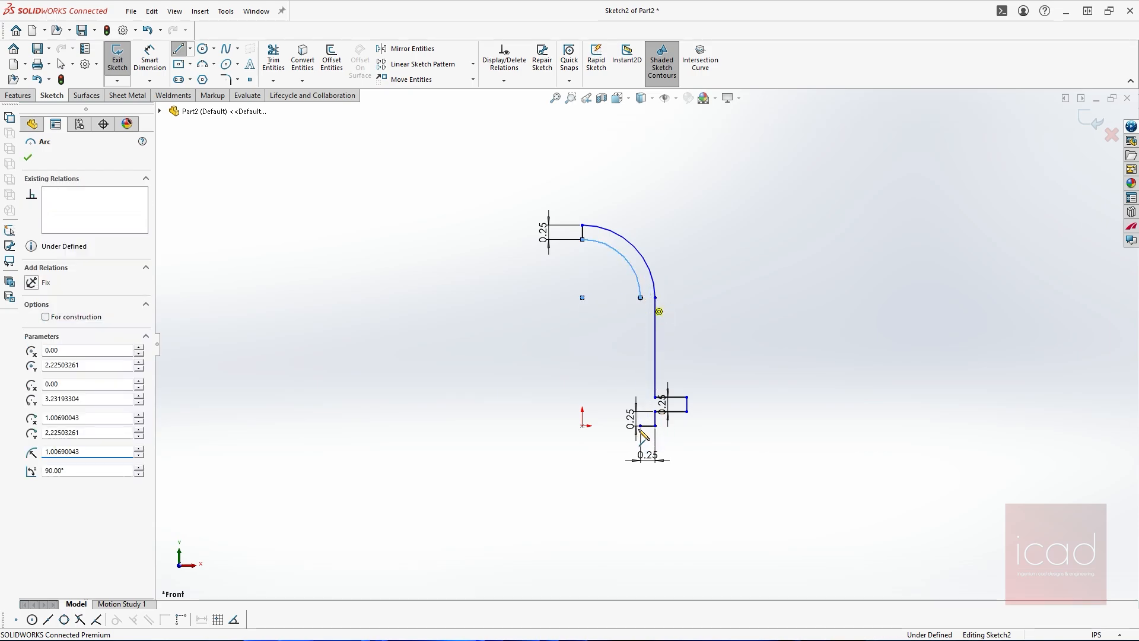
{"action": "left_click", "coordinate": [641, 425]}
{"action": "scroll", "coordinate": [659, 326], "scroll_direction": "up", "scroll_amount": 3}
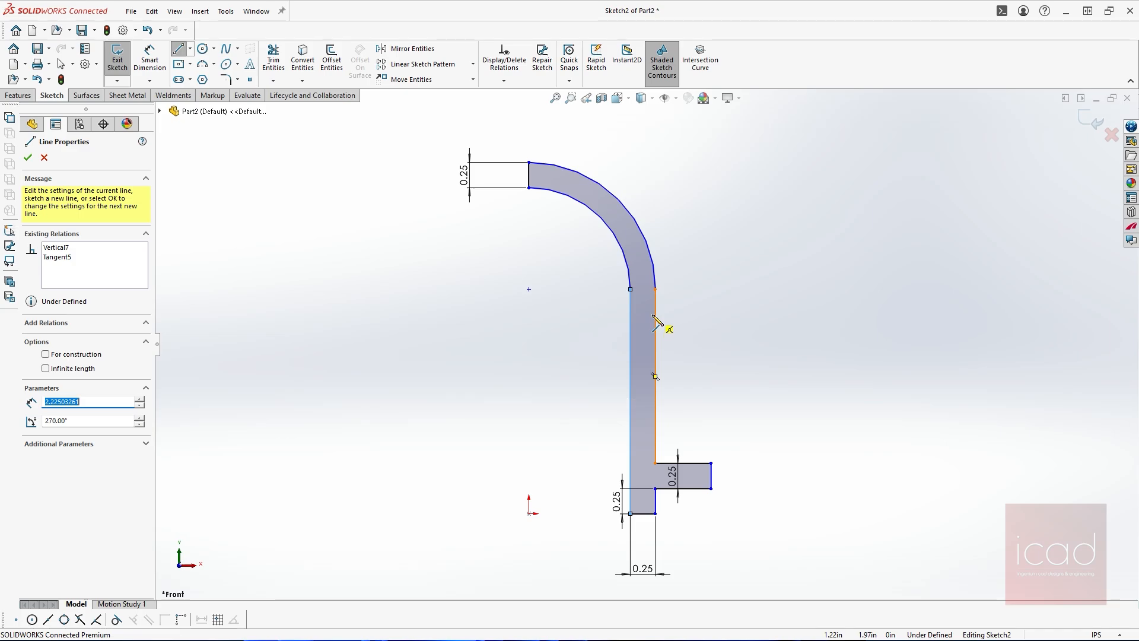
Dimension the short outer vertical line below the flange at 1.35 in from the origin.
{"action": "key", "text": "Escape"}
{"action": "key", "text": "d"}
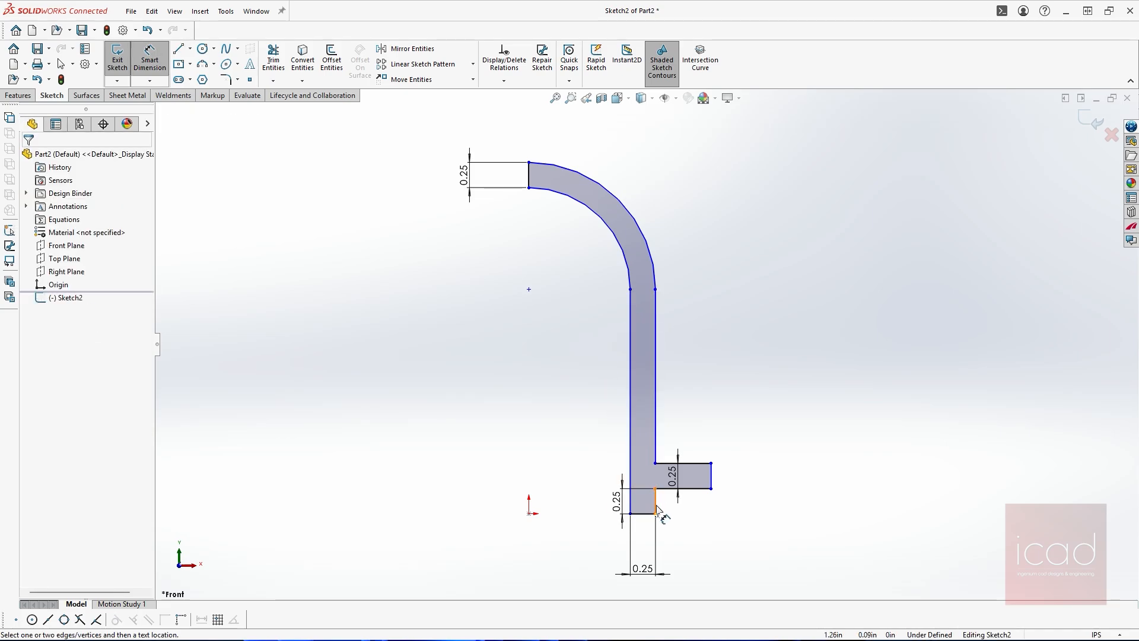
{"action": "left_click", "coordinate": [655, 505]}
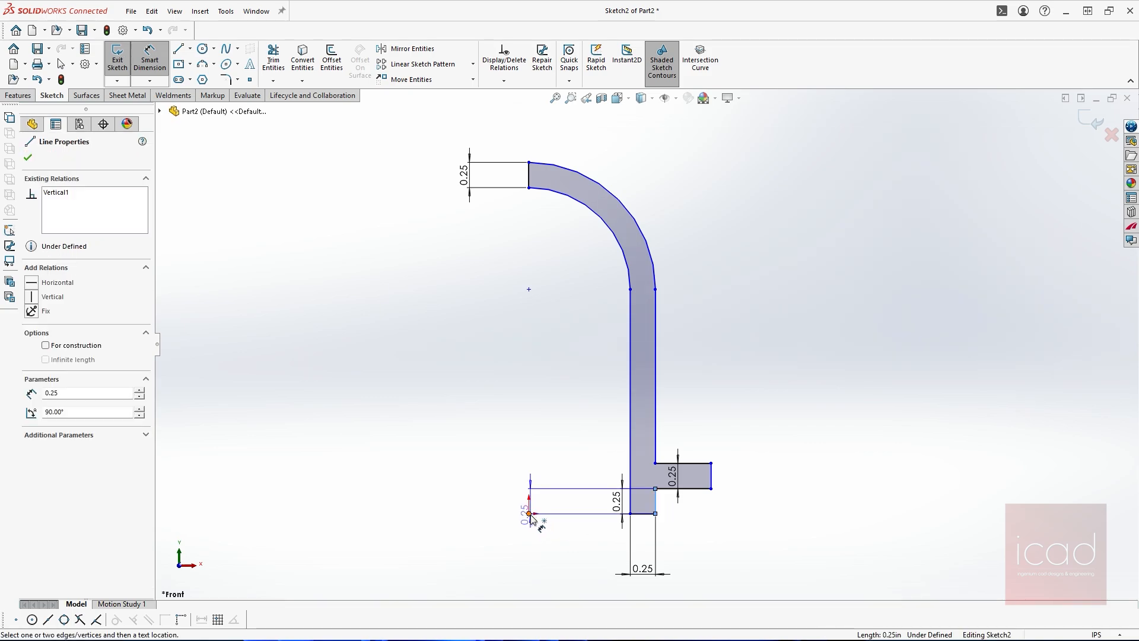
{"action": "left_click", "coordinate": [529, 513]}
{"action": "middle_click_drag", "start_coordinate": [617, 499], "coordinate": [640, 391], "text": "ctrl"}
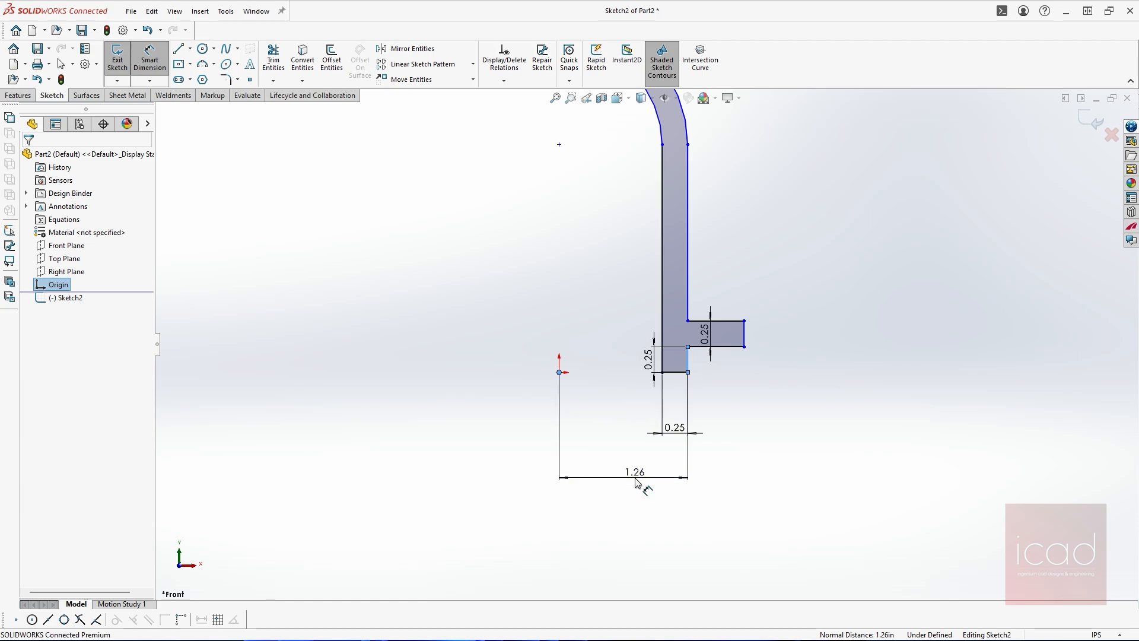
{"action": "left_click", "coordinate": [637, 482]}
{"action": "type", "text": "2"}
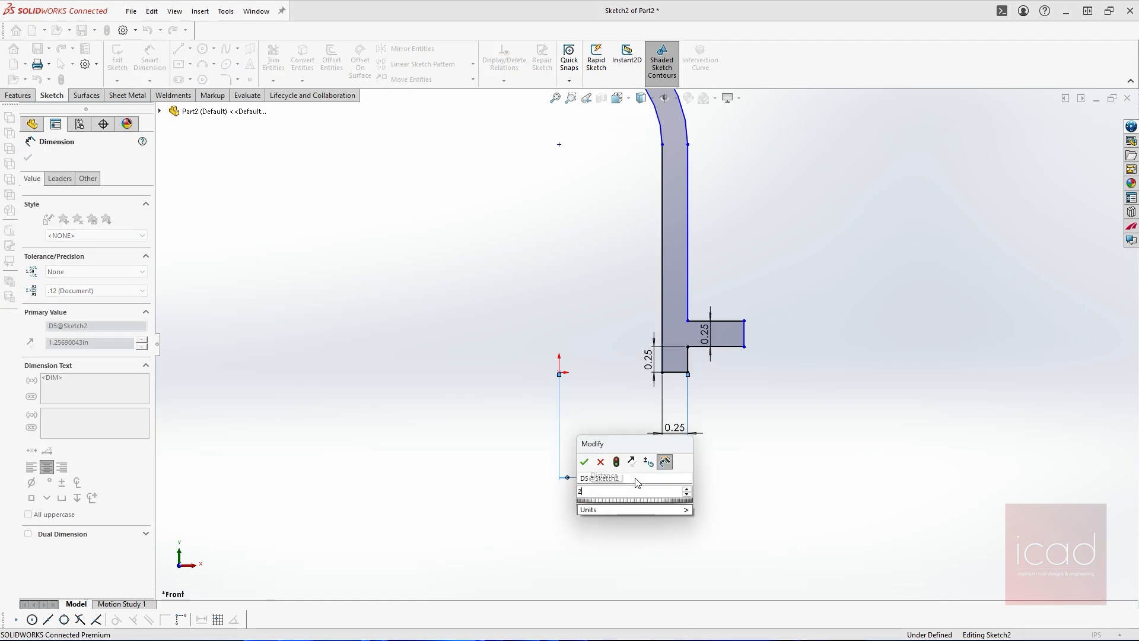
{"action": "type", "text": ".35"}
{"action": "key", "text": "Return"}
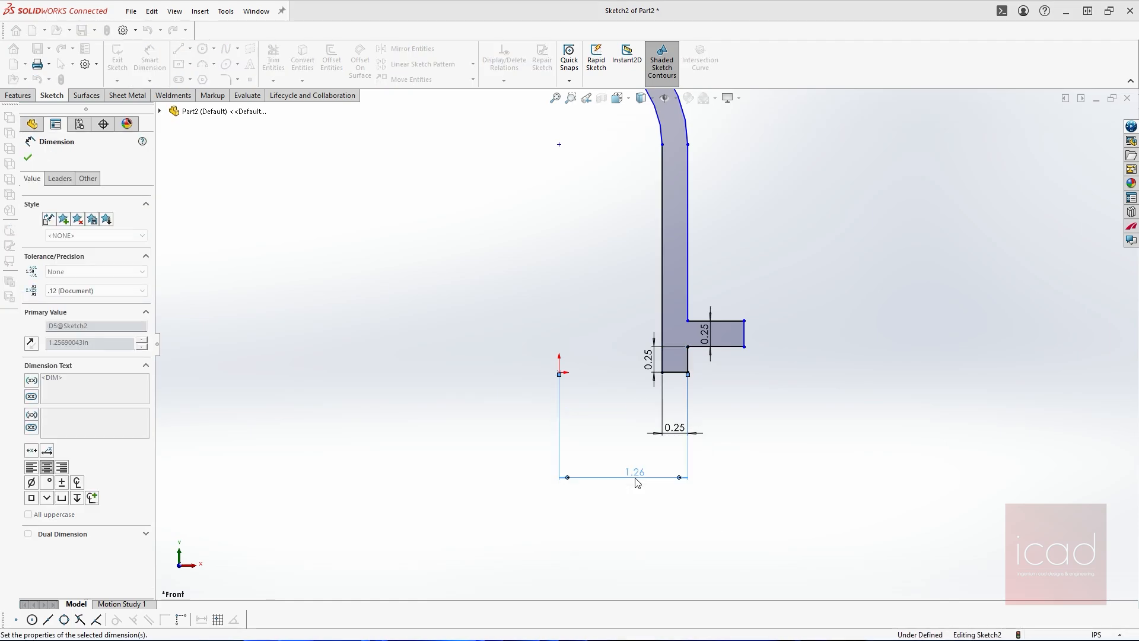
{"action": "left_click", "coordinate": [797, 444]}
{"action": "scroll", "coordinate": [772, 460], "scroll_direction": "up", "scroll_amount": 6}
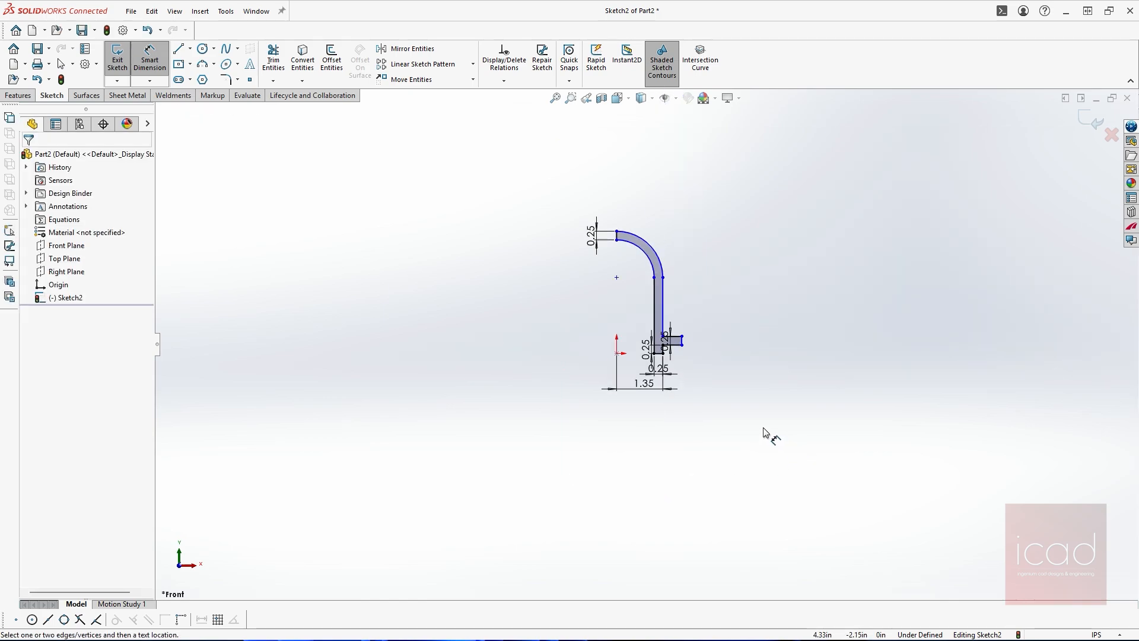
Draw a vertical construction centerline from the inner arc's upper endpoint down to the origin.
{"action": "scroll", "coordinate": [728, 435], "scroll_direction": "up", "scroll_amount": 1}
{"action": "scroll", "coordinate": [653, 368], "scroll_direction": "down", "scroll_amount": 2}
{"action": "key", "text": "l"}
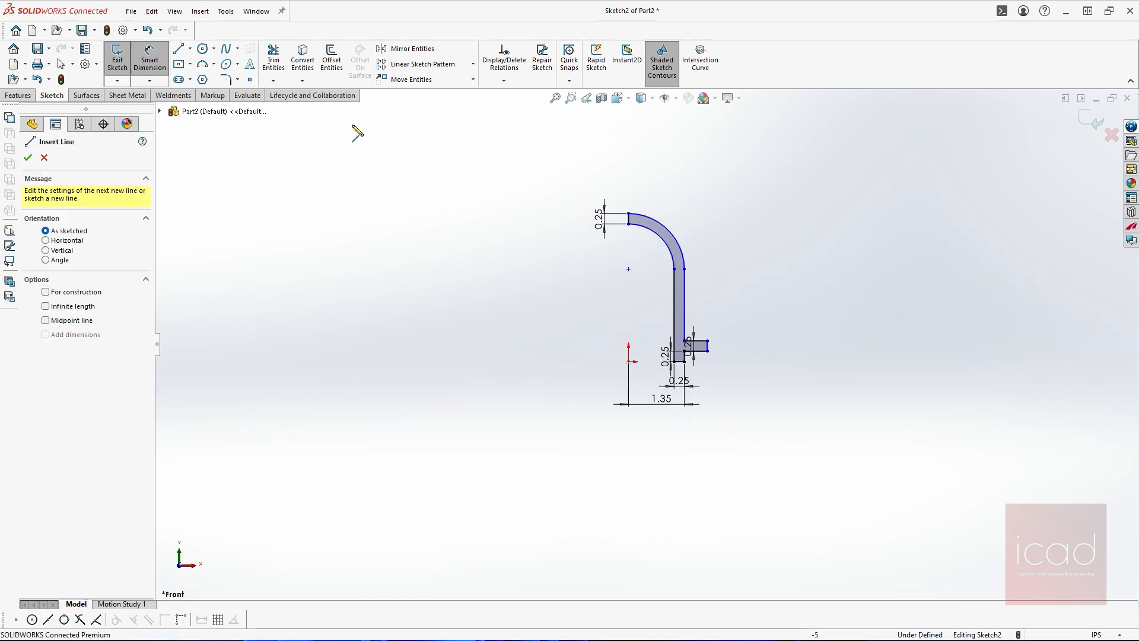
{"action": "left_click", "coordinate": [628, 225]}
{"action": "left_click", "coordinate": [629, 362]}
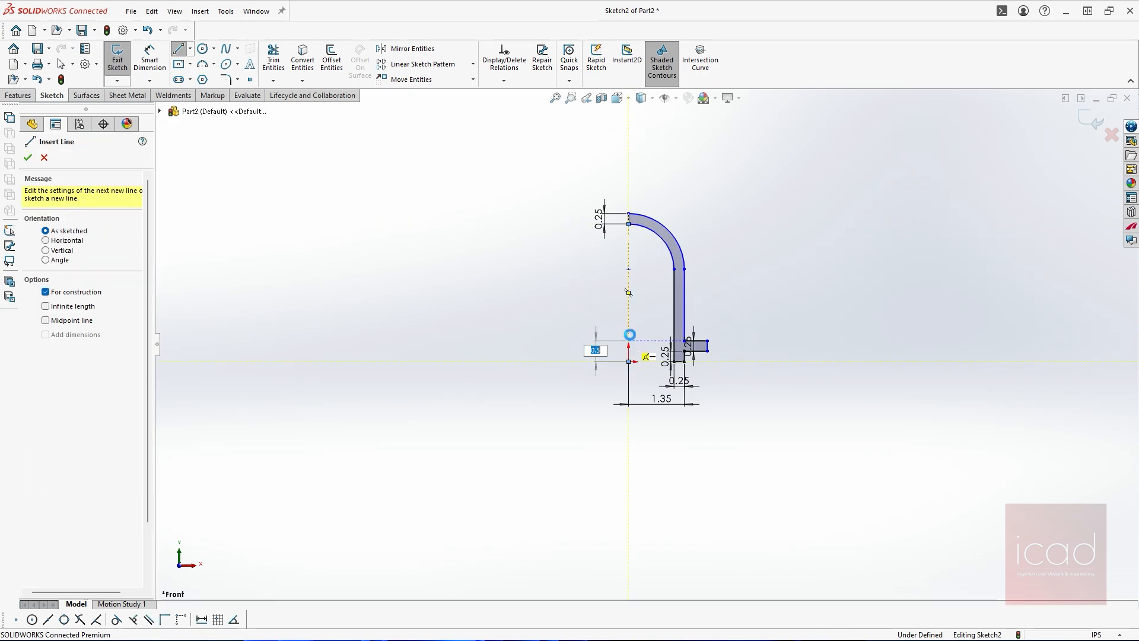
{"action": "key", "text": "Escape"}
{"action": "scroll", "coordinate": [627, 327], "scroll_direction": "up", "scroll_amount": 3}
{"action": "left_click", "coordinate": [629, 315]}
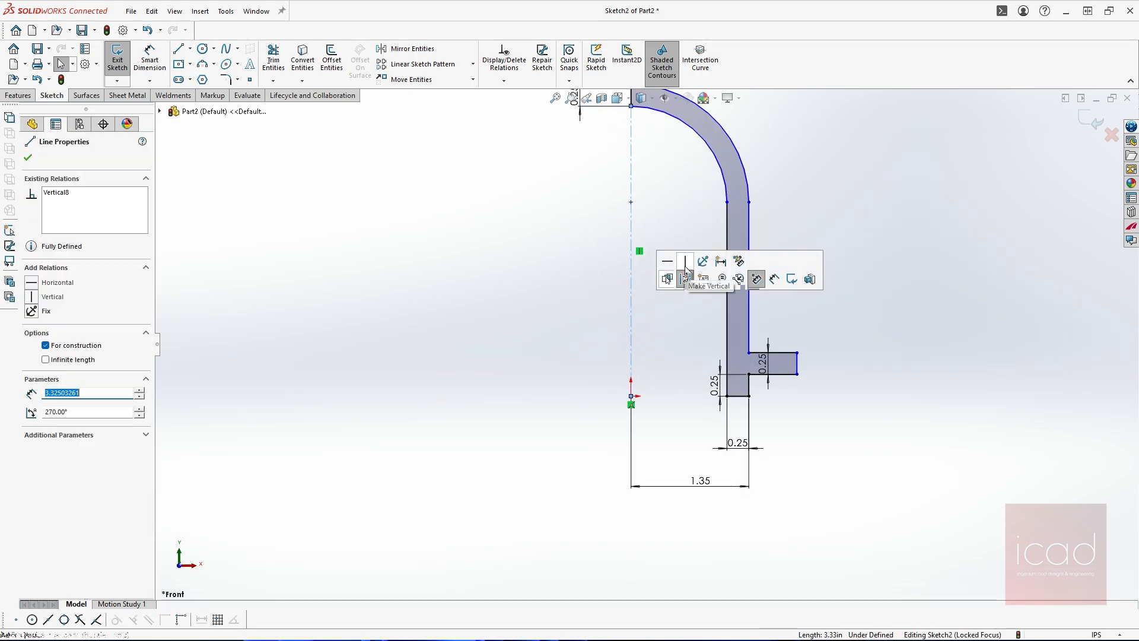
Delete the 1.35 in dimension between the origin and the short outer vertical line.
{"action": "left_click", "coordinate": [890, 223]}
{"action": "left_click", "coordinate": [696, 481]}
{"action": "key", "text": "Delete"}
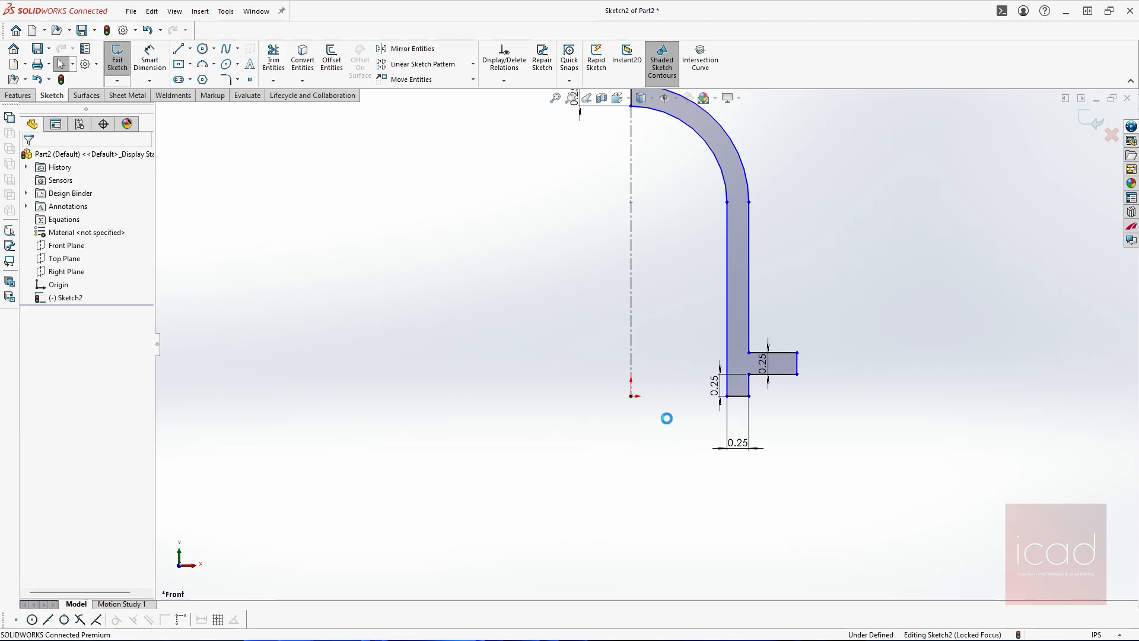
Add a doubled, diameter-style dimension of 2.7 in between the centerline and the short vertical line below the flange.
{"action": "key", "text": "d"}
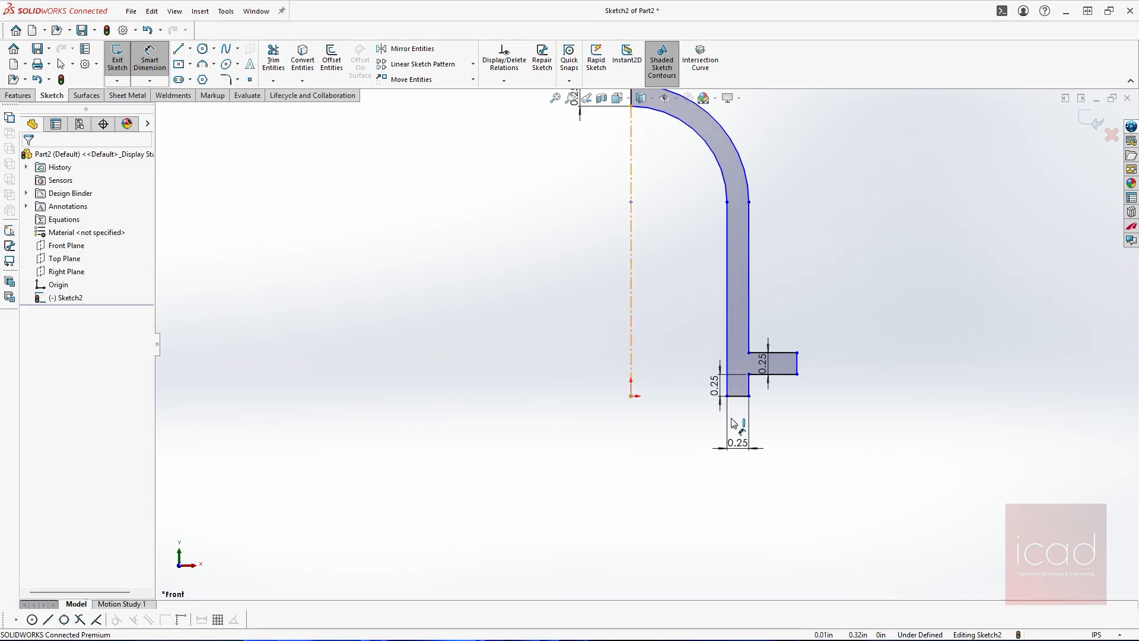
{"action": "left_click", "coordinate": [632, 383]}
{"action": "left_click", "coordinate": [751, 396]}
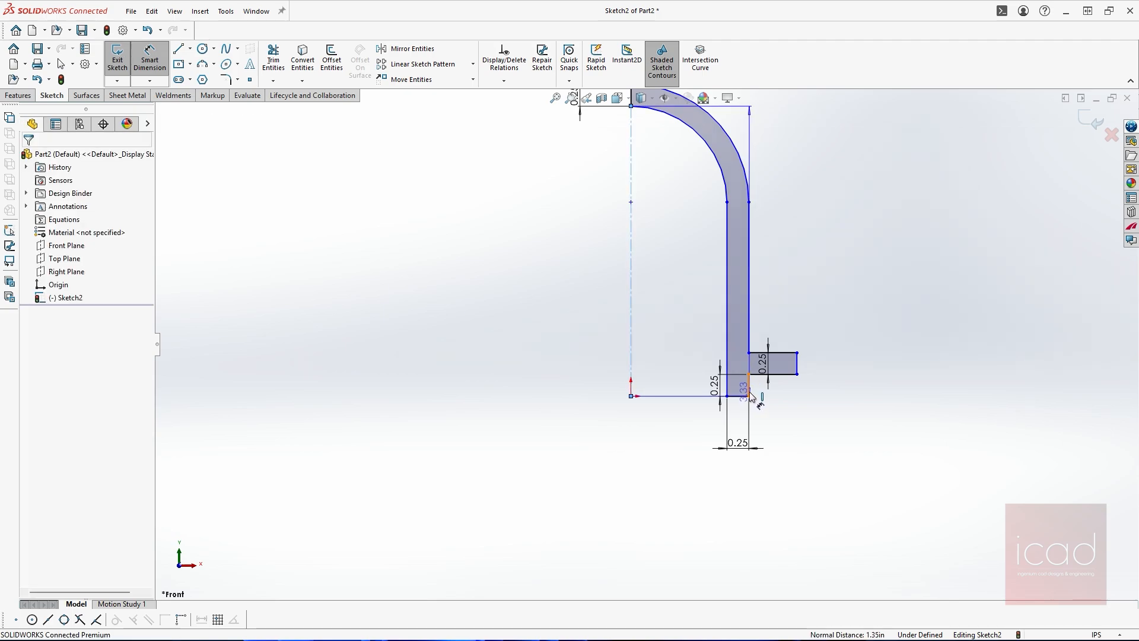
{"action": "left_click", "coordinate": [750, 393]}
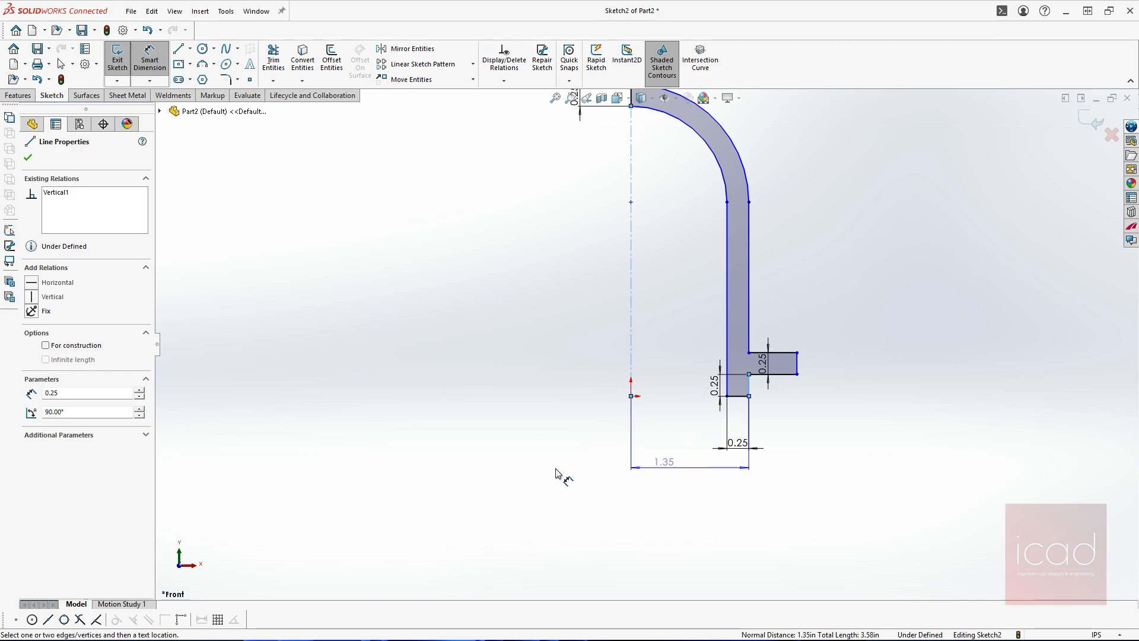
{"action": "left_click", "coordinate": [564, 499]}
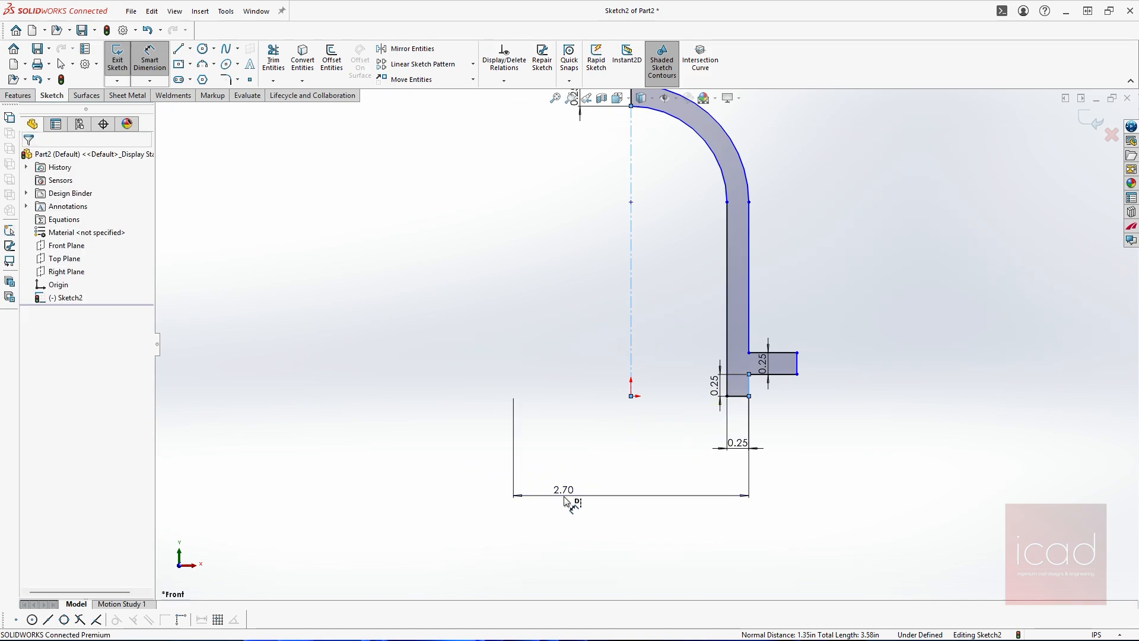
{"action": "type", "text": "2."}
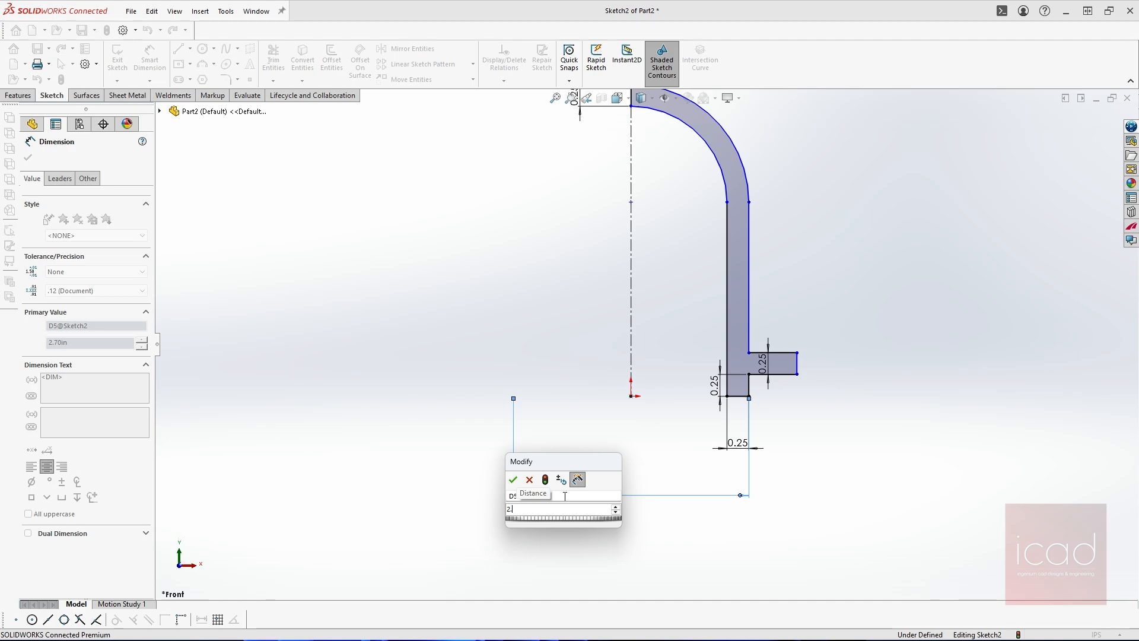
{"action": "type", "text": "7"}
{"action": "key", "text": "Return"}
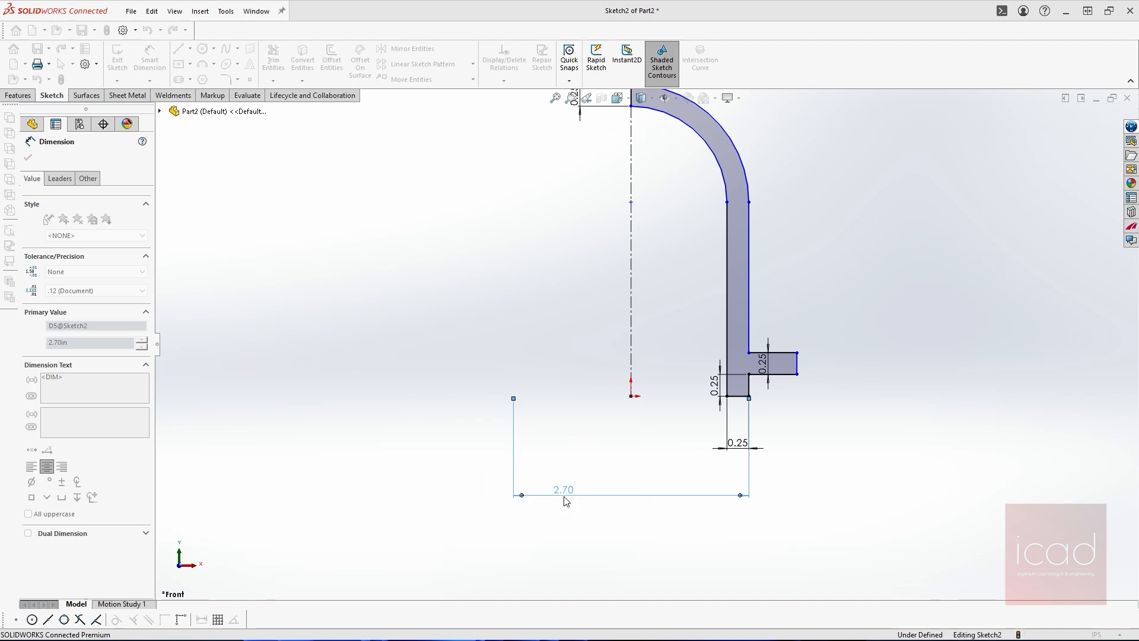
Add a diameter-style dimension of 3.75 in between the flange's outer edge and the centerline.
{"action": "left_click", "coordinate": [798, 366]}
{"action": "left_click", "coordinate": [631, 361]}
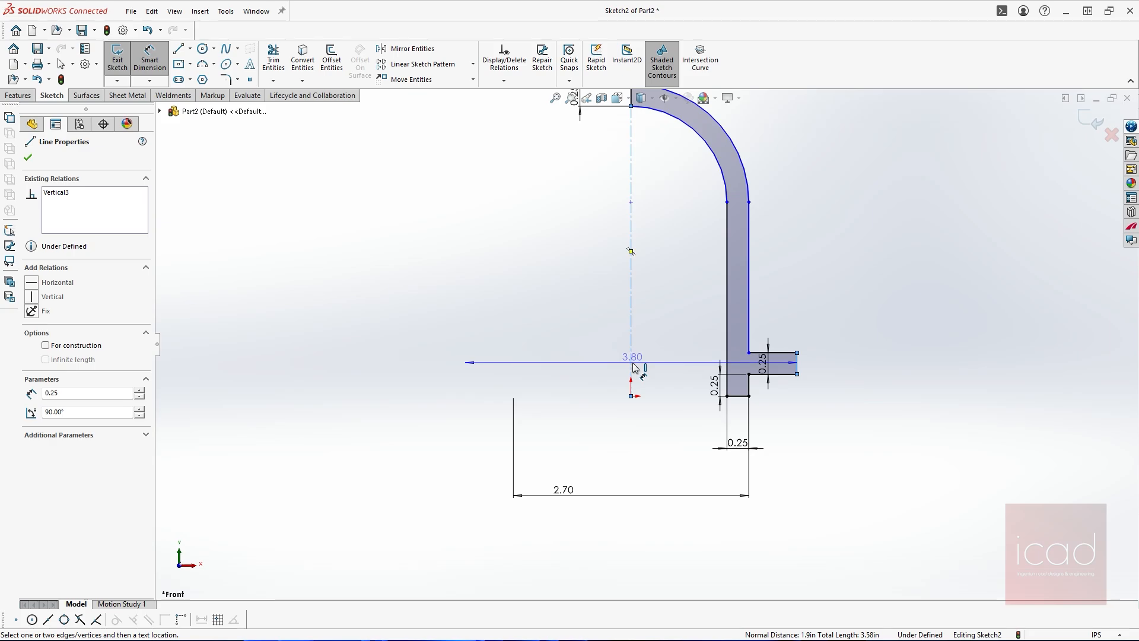
{"action": "left_click", "coordinate": [629, 547]}
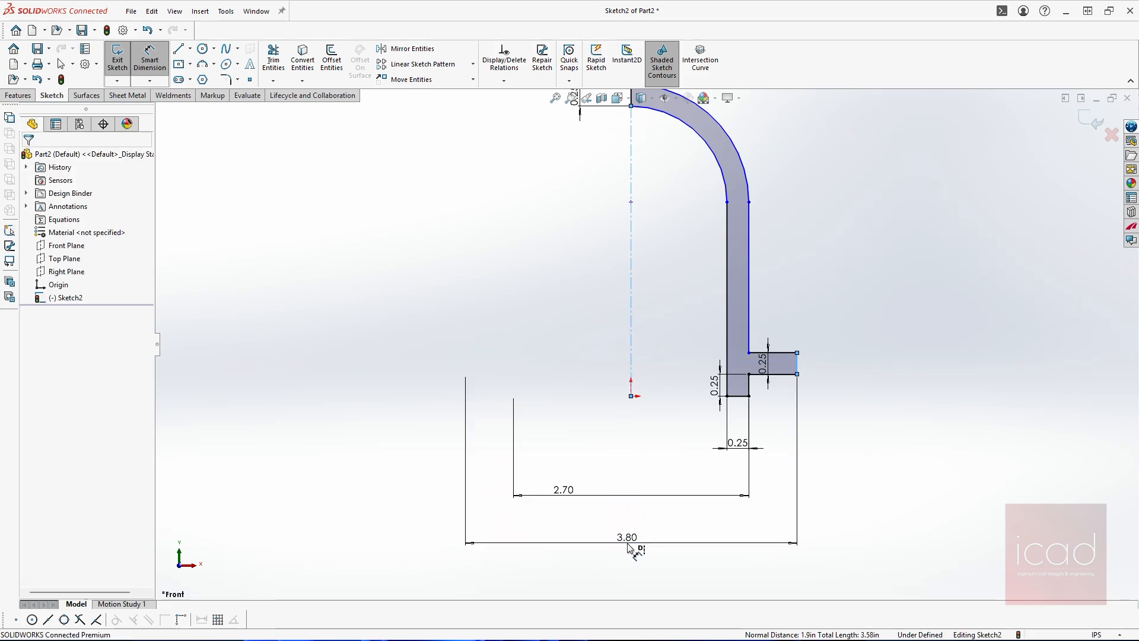
{"action": "type", "text": "3.75"}
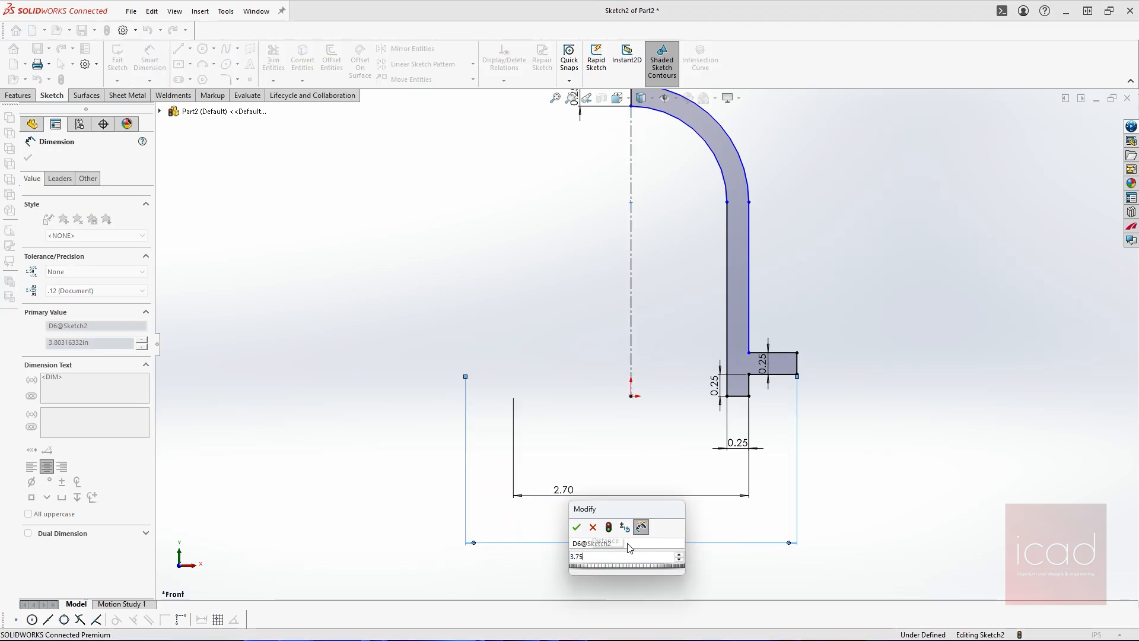
{"action": "key", "text": "Return"}
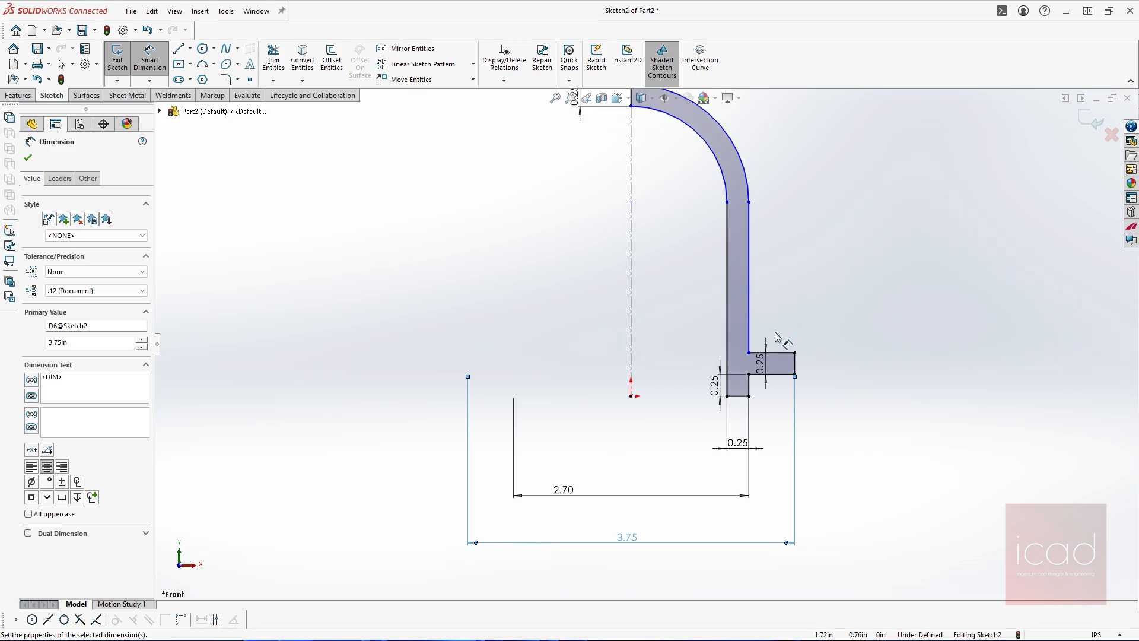
{"action": "key", "text": "Escape"}
Make the long outer vertical line above the flange collinear with the short vertical line below it.
{"action": "left_click", "coordinate": [752, 383]}
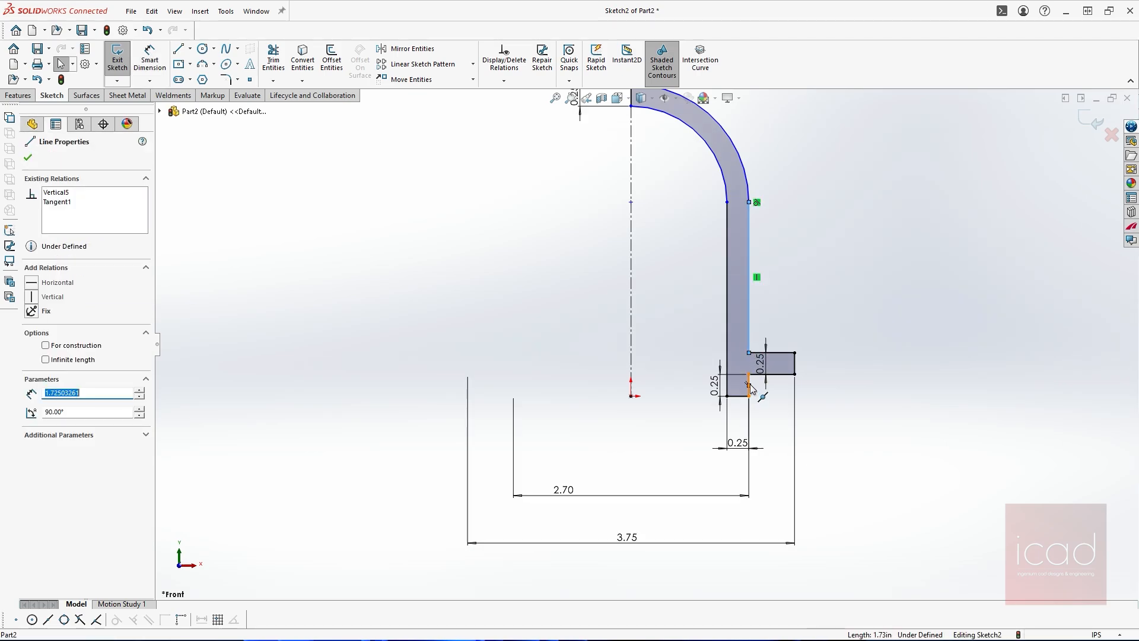
{"action": "left_click", "coordinate": [749, 386]}
{"action": "left_click", "coordinate": [748, 385], "text": "ctrl"}
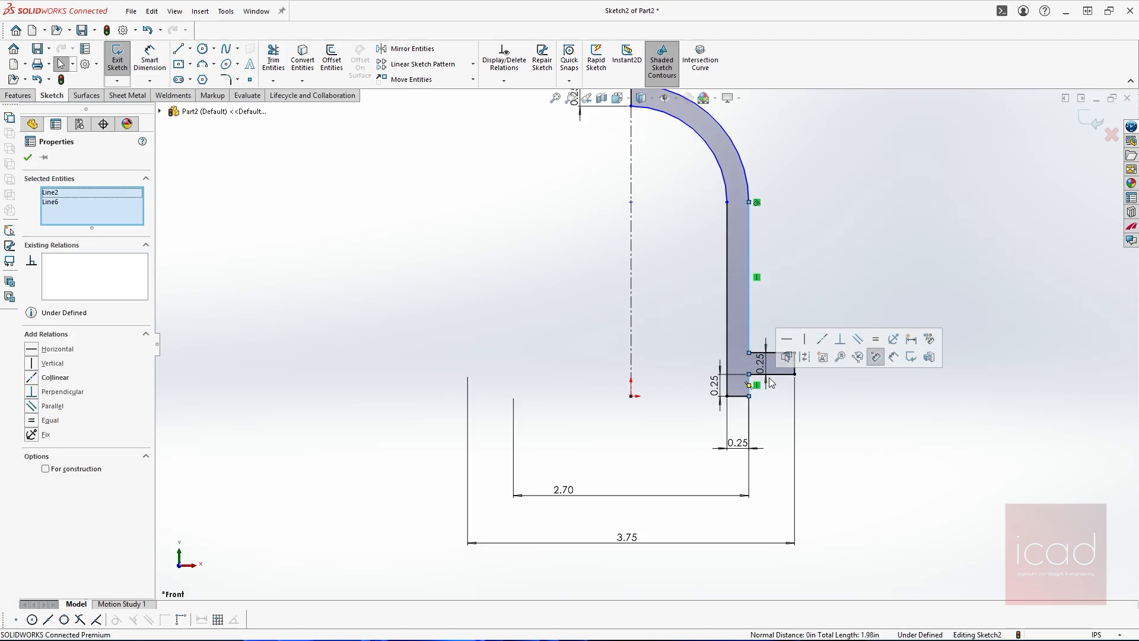
{"action": "left_click", "coordinate": [819, 349]}
{"action": "left_click", "coordinate": [845, 251]}
Try a concentric relation between the inner and outer dome arcs and undo it.
{"action": "scroll", "coordinate": [845, 250], "scroll_direction": "up", "scroll_amount": 1}
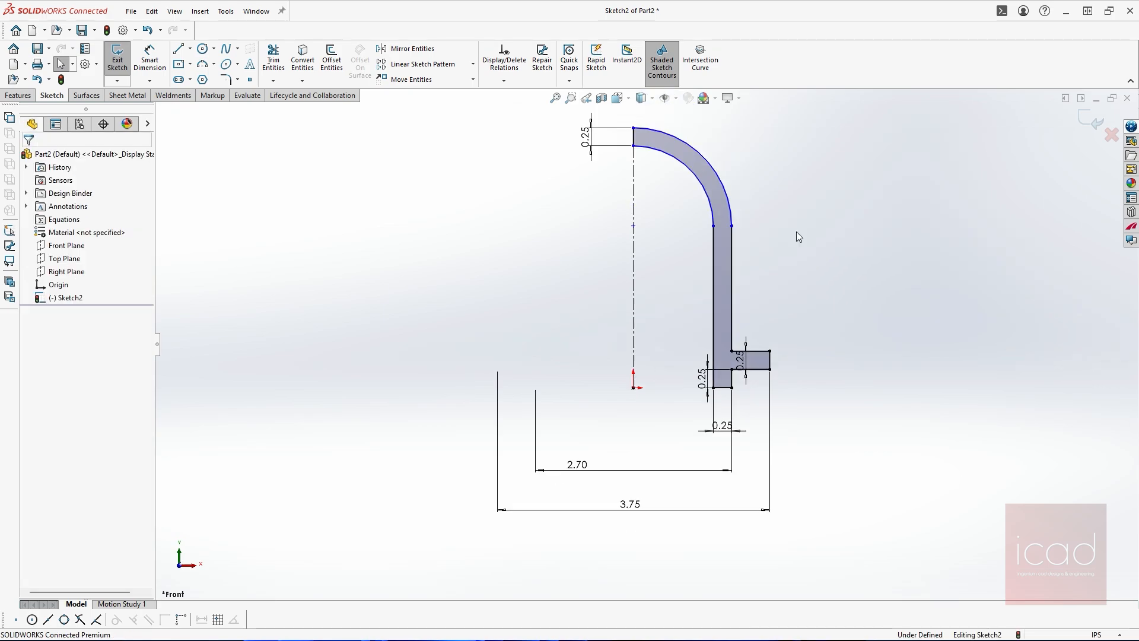
{"action": "left_click", "coordinate": [729, 203]}
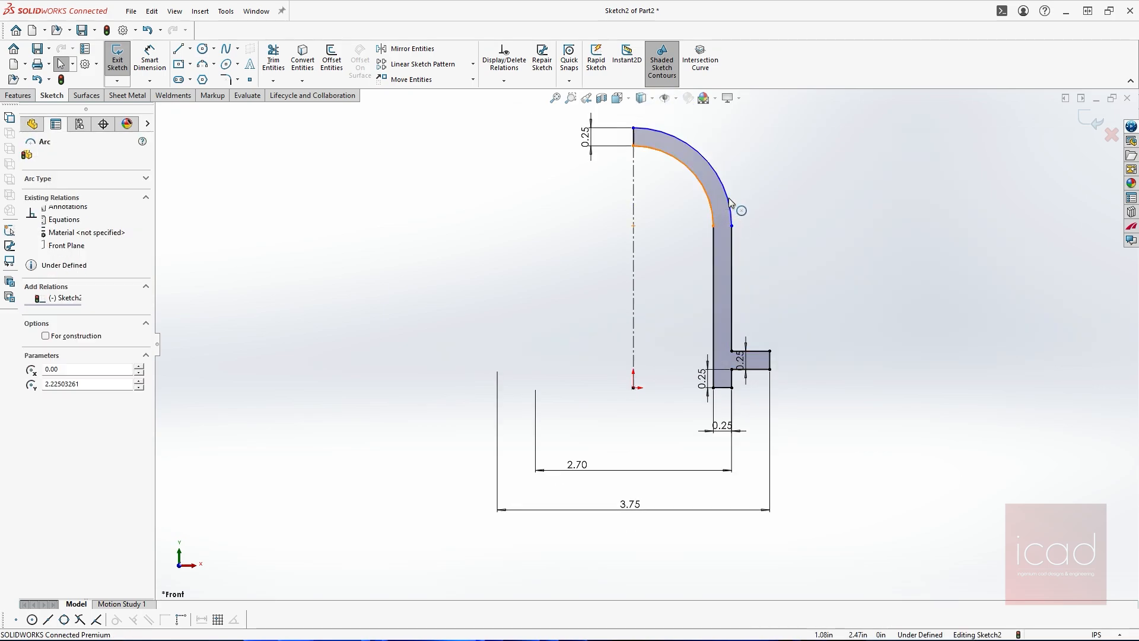
{"action": "left_click", "coordinate": [710, 200], "text": "ctrl"}
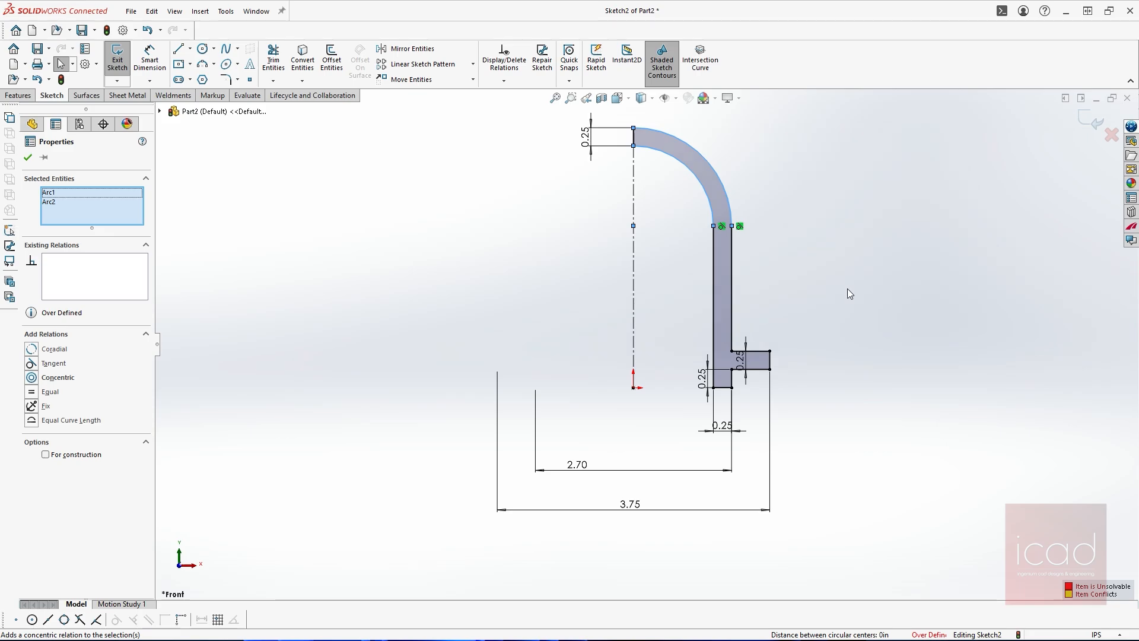
{"action": "left_click", "coordinate": [870, 287]}
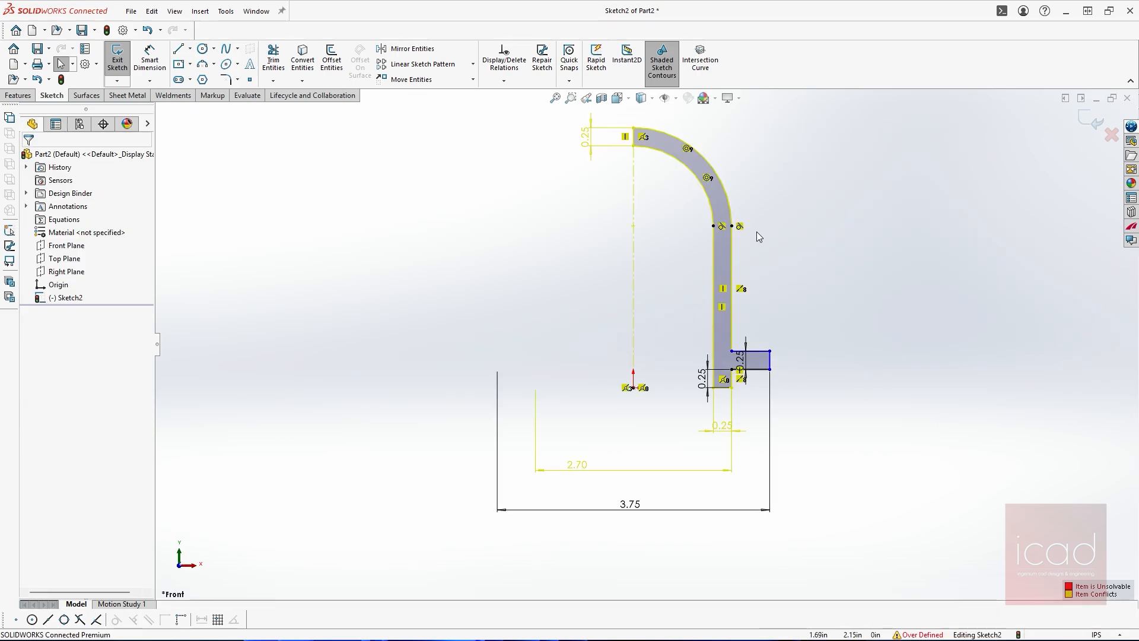
{"action": "key", "text": "ctrl+z"}
{"action": "left_click", "coordinate": [869, 257]}
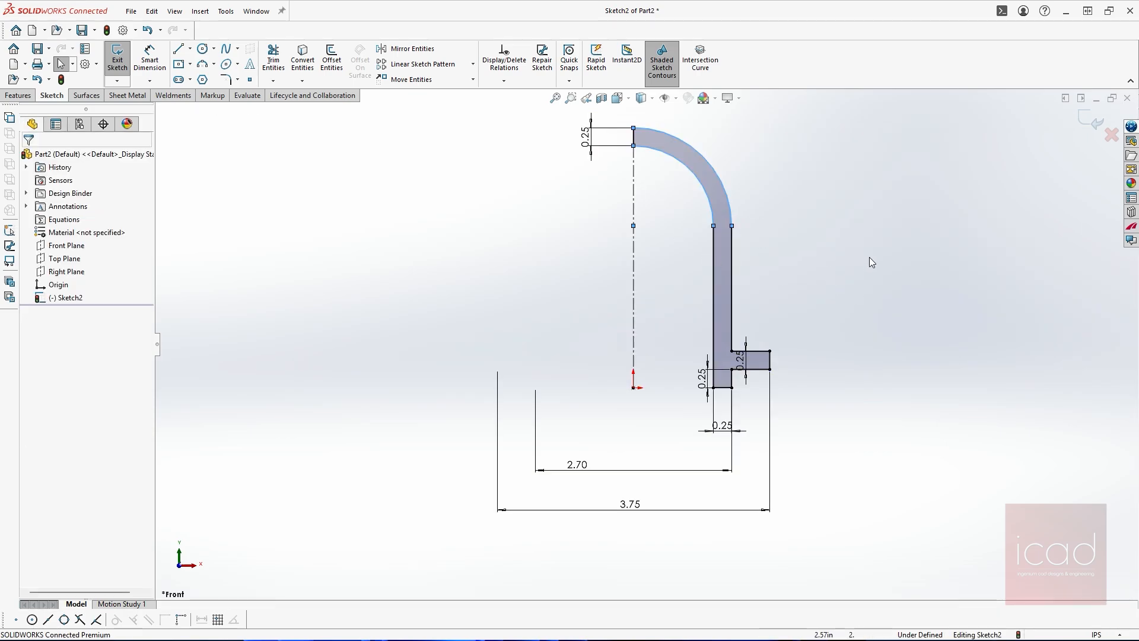
{"action": "key", "text": "ctrl+z"}
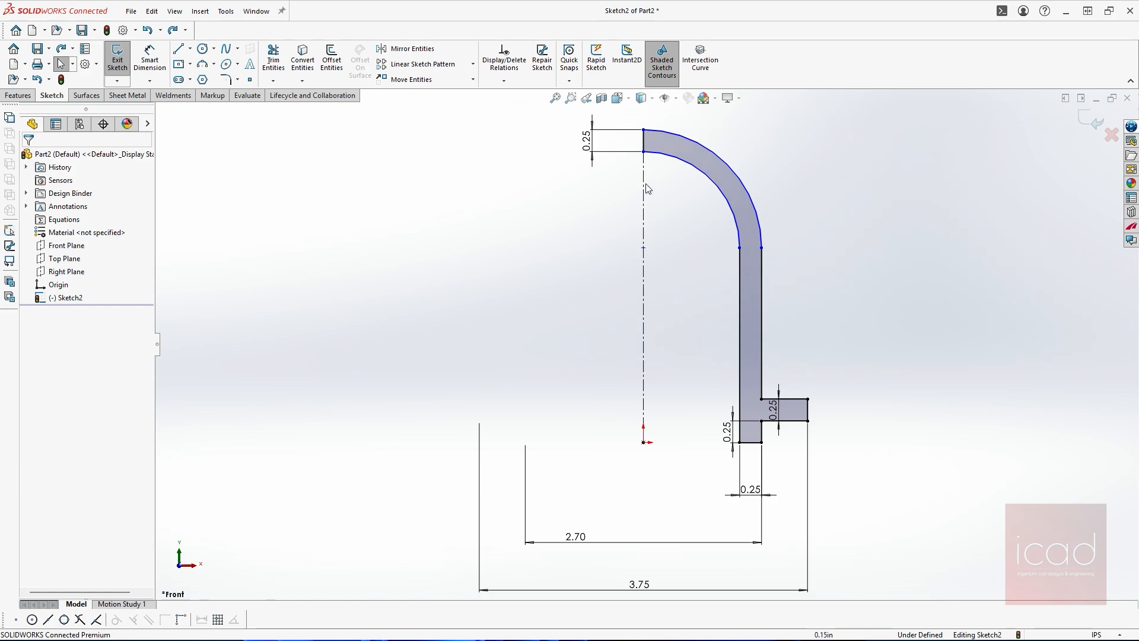
Add a vertical overall height dimension of 3.35 in between the outer arc's upper endpoint and the origin.
{"action": "right_click_drag", "start_coordinate": [646, 183], "coordinate": [644, 143]}
{"action": "left_click", "coordinate": [644, 442]}
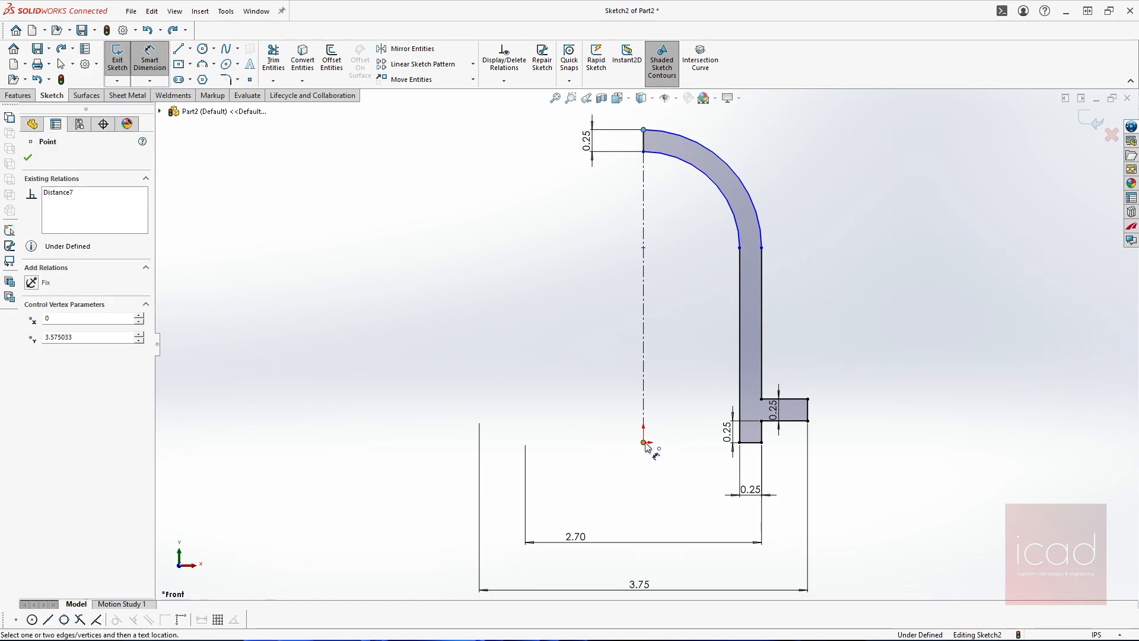
{"action": "left_click", "coordinate": [432, 320]}
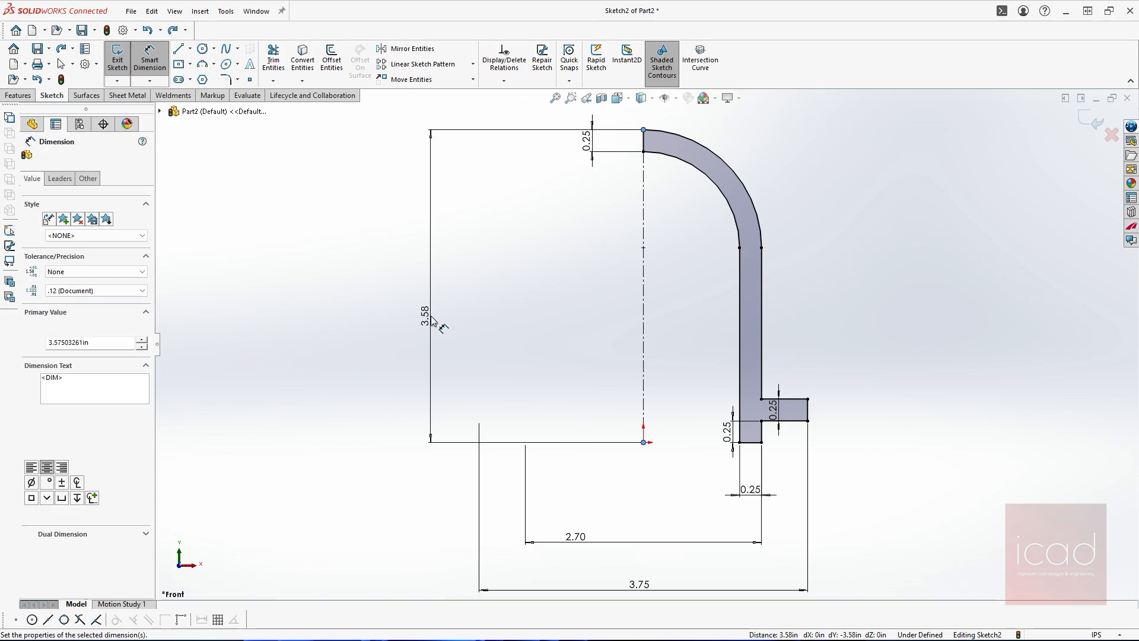
{"action": "type", "text": "3.35"}
{"action": "key", "text": "Escape"}
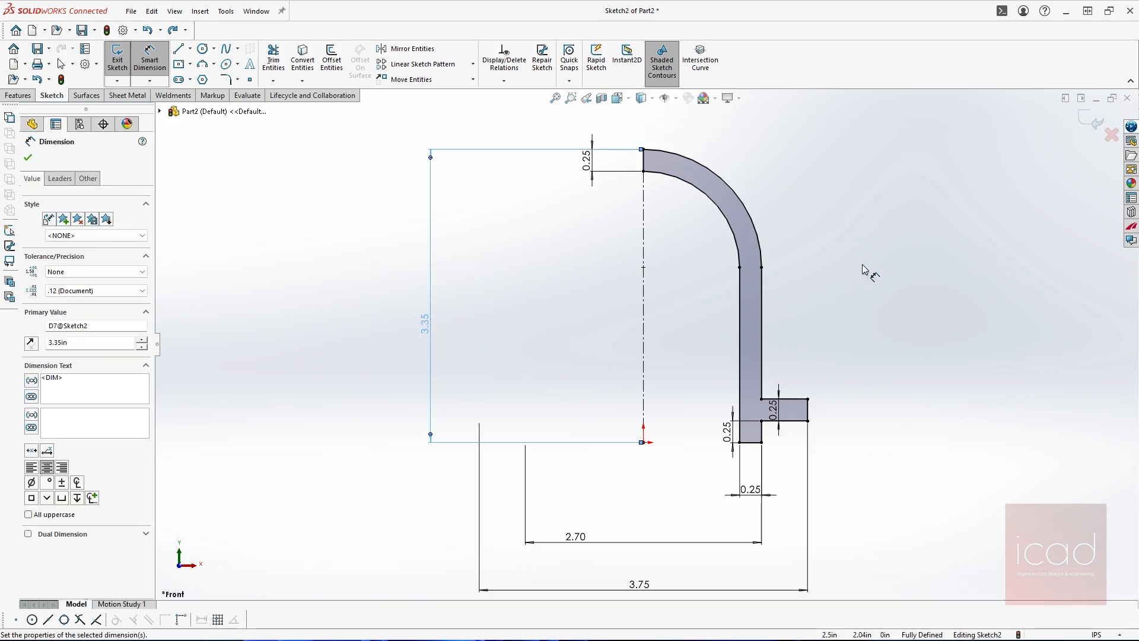
{"action": "key", "text": "Escape"}
Revolve the profile 360° about the vertical centerline into a solid body.
{"action": "scroll", "coordinate": [710, 264], "scroll_direction": "down", "scroll_amount": 2}
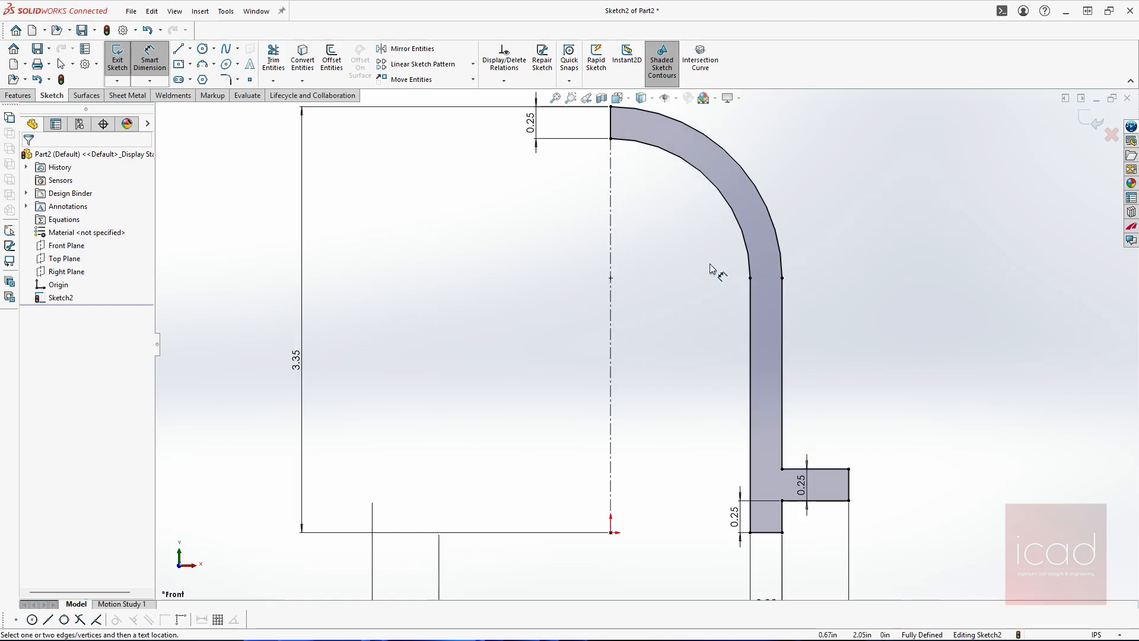
{"action": "left_click", "coordinate": [18, 97]}
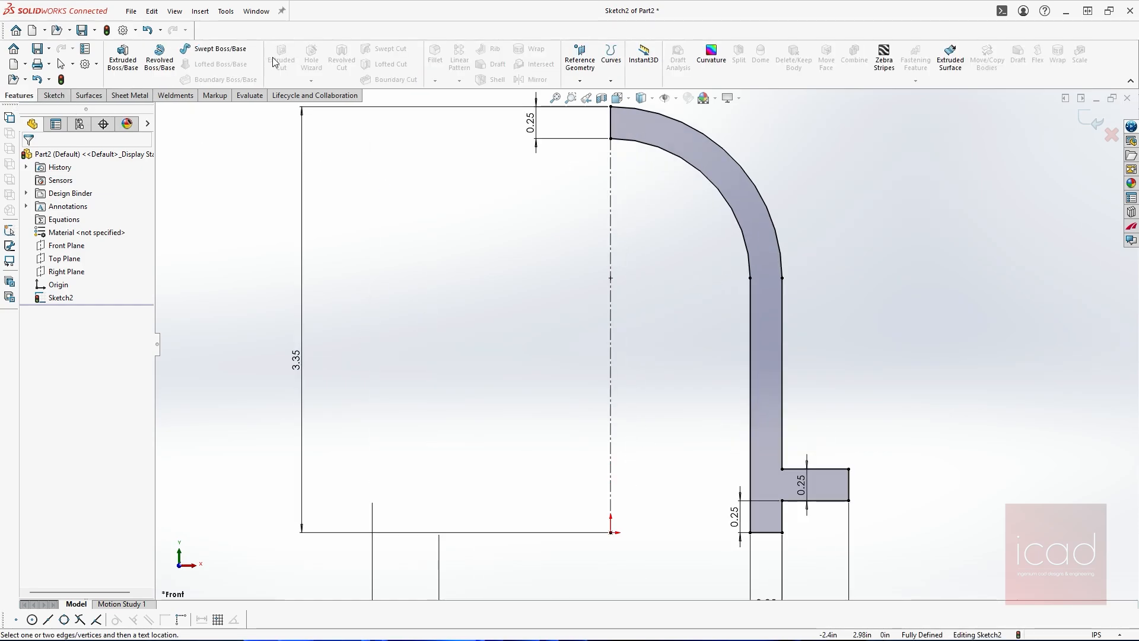
{"action": "left_click", "coordinate": [160, 63]}
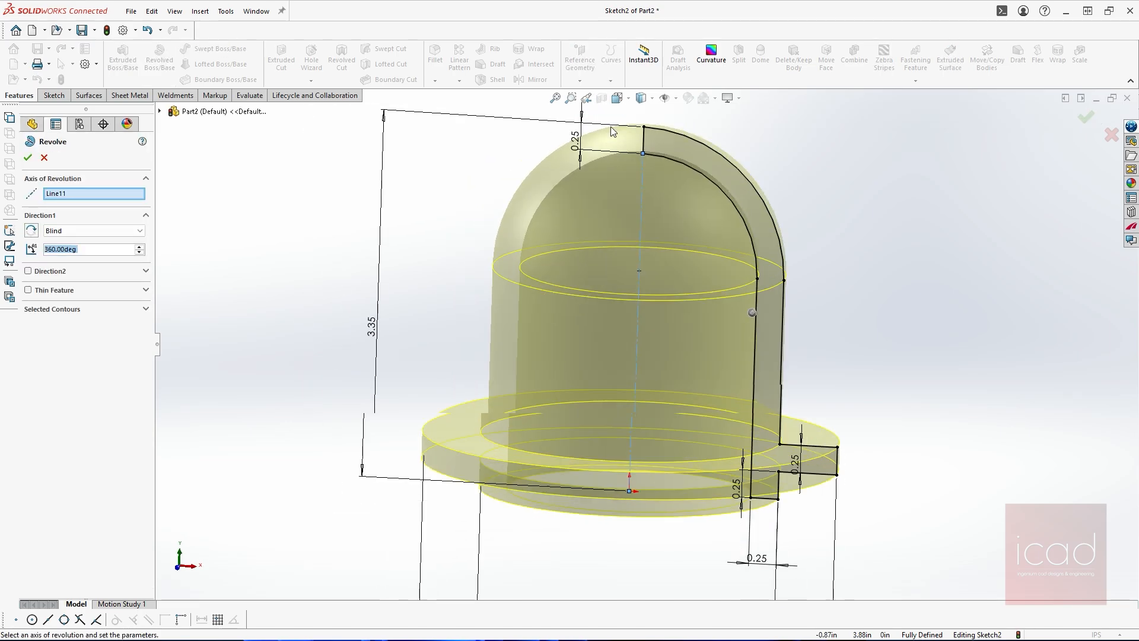
{"action": "left_click", "coordinate": [28, 157]}
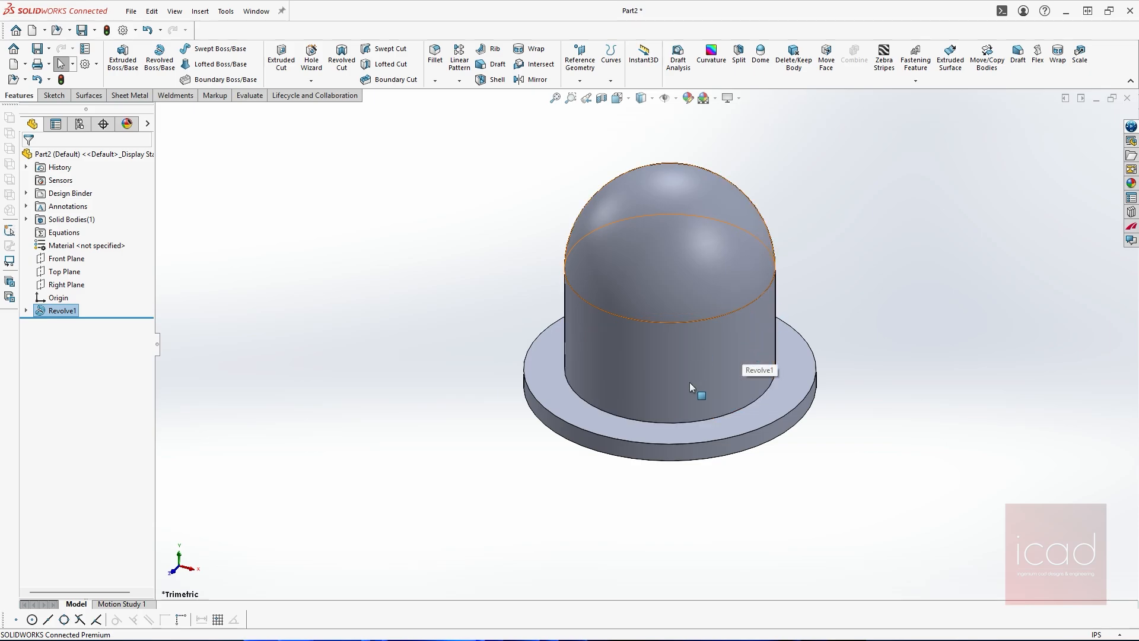
Start a sketch on the Right Plane and draw a 0.75 in diameter circle centered about 2.3 in above the origin.
{"action": "middle_click_drag", "start_coordinate": [669, 302], "coordinate": [648, 297]}
{"action": "left_click", "coordinate": [59, 285]}
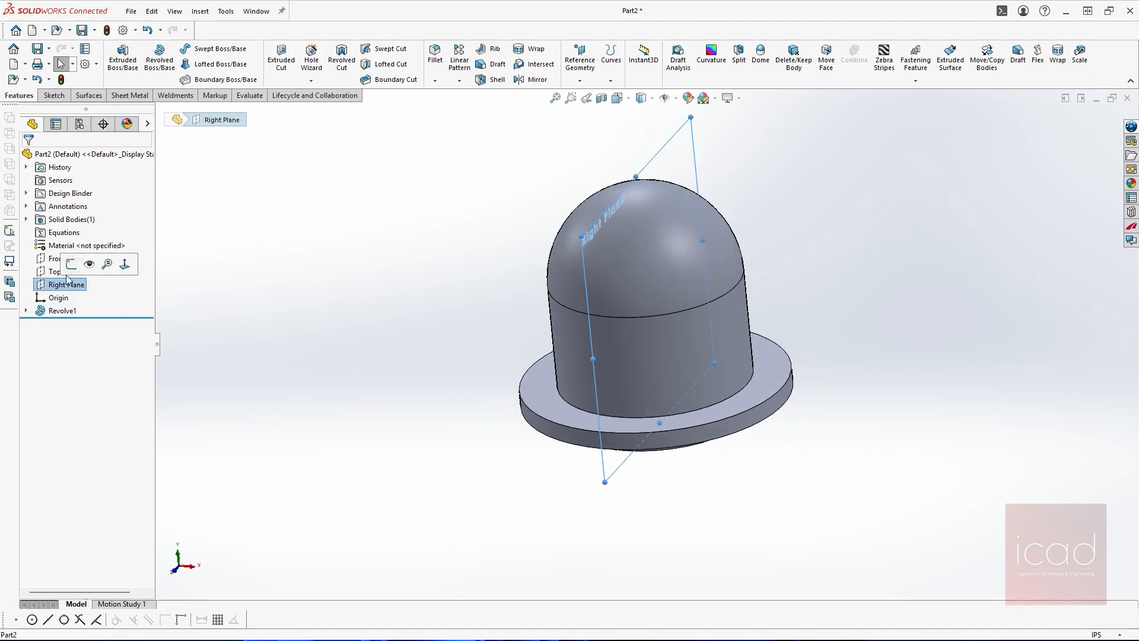
{"action": "left_click", "coordinate": [72, 268]}
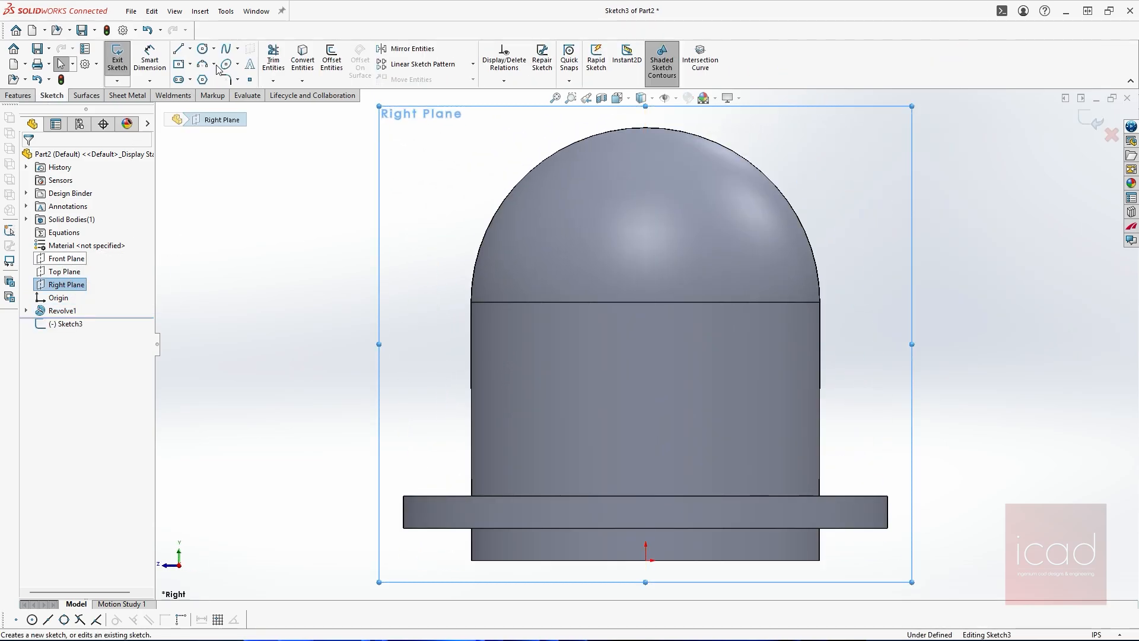
{"action": "left_click", "coordinate": [202, 49]}
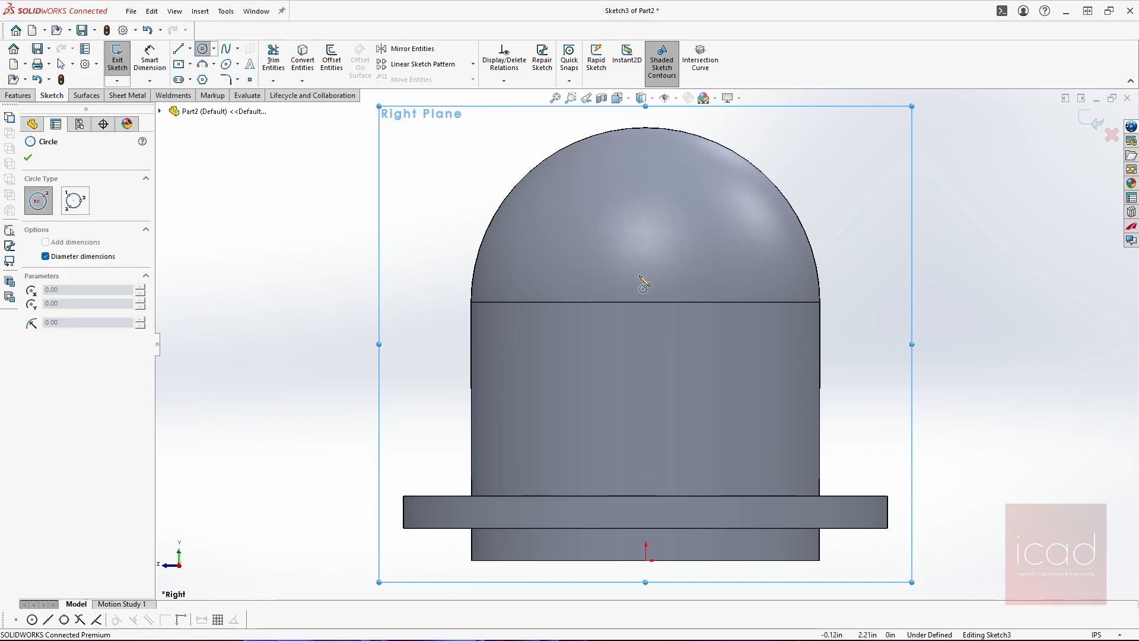
{"action": "left_click", "coordinate": [645, 262]}
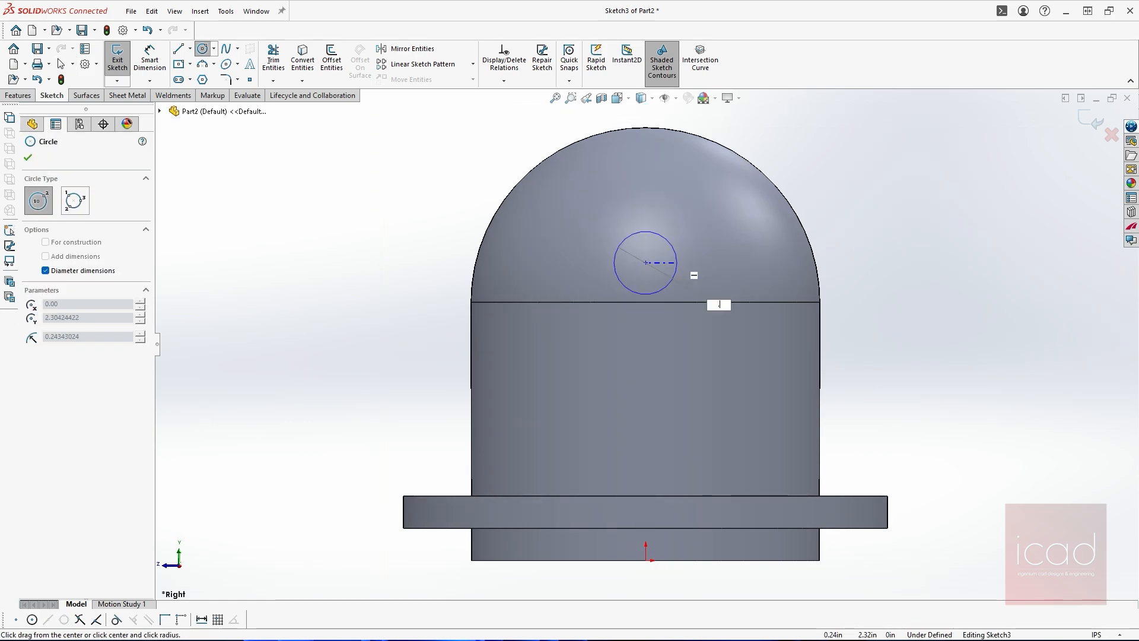
{"action": "key", "text": "Return"}
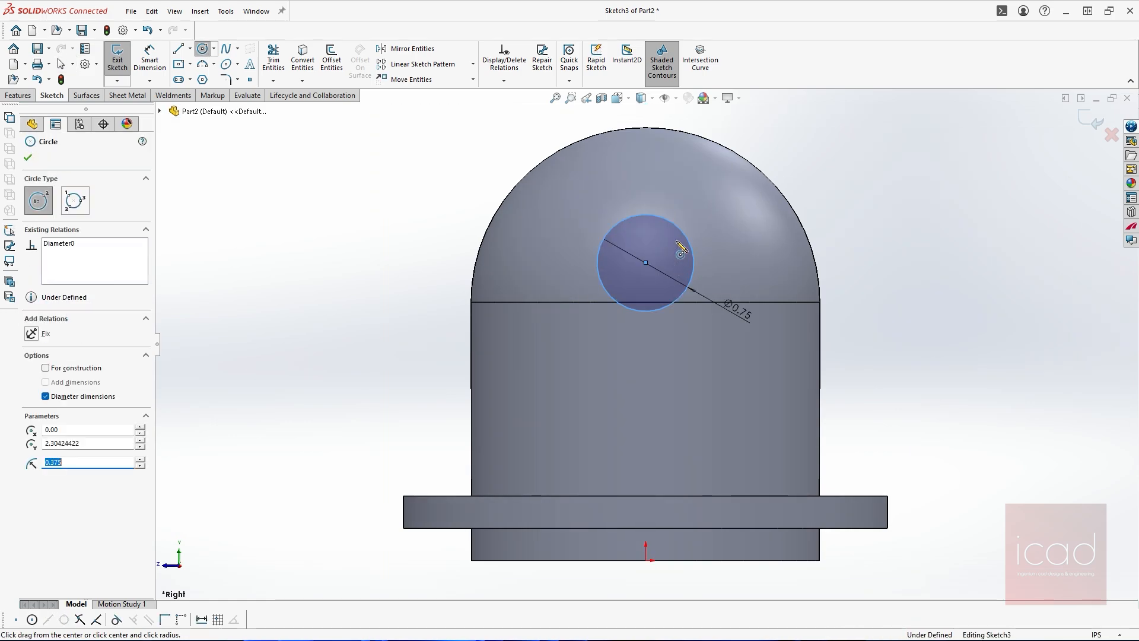
Draw a 0.38 in diameter circle directly above the first one, centered about 3.08 in above the origin.
{"action": "left_click", "coordinate": [646, 163]}
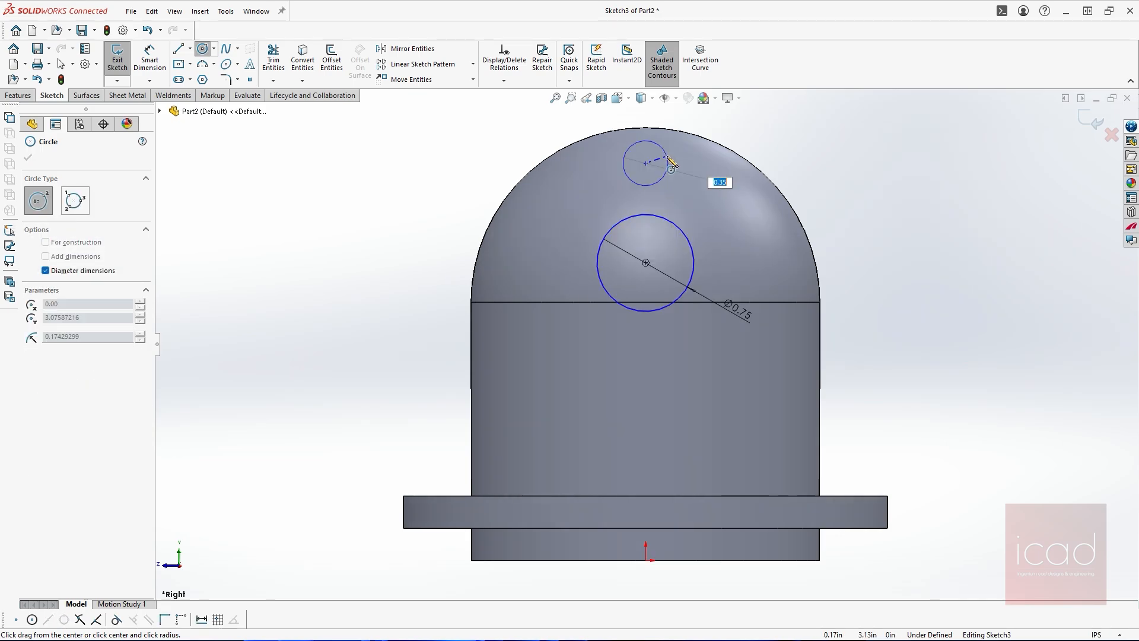
{"action": "type", "text": ".38"}
{"action": "key", "text": "Return"}
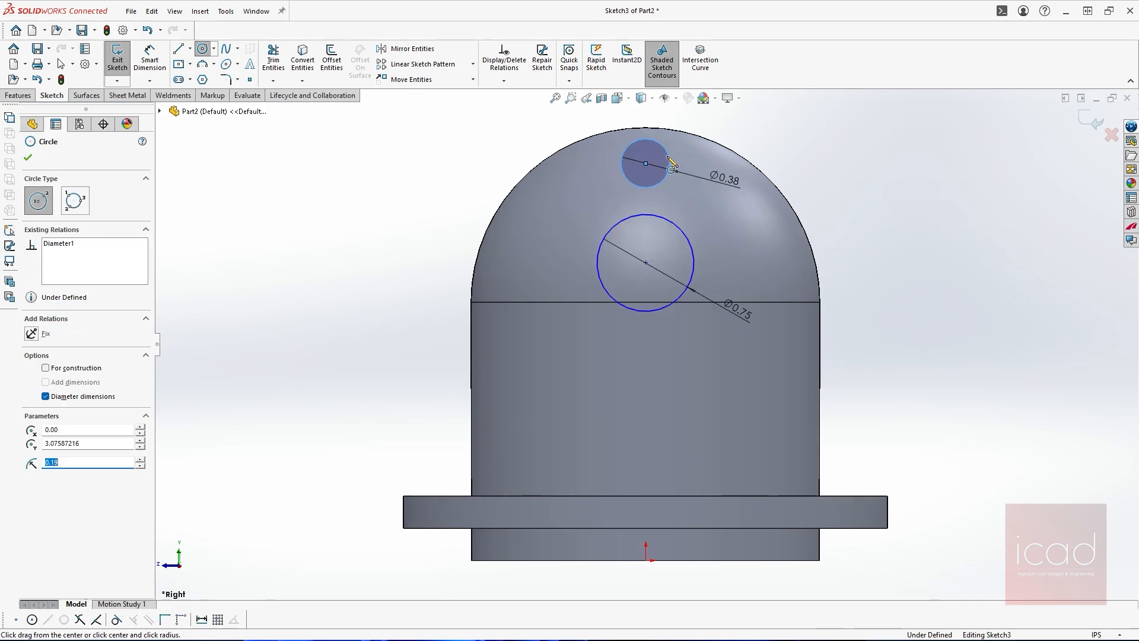
{"action": "key", "text": "Escape"}
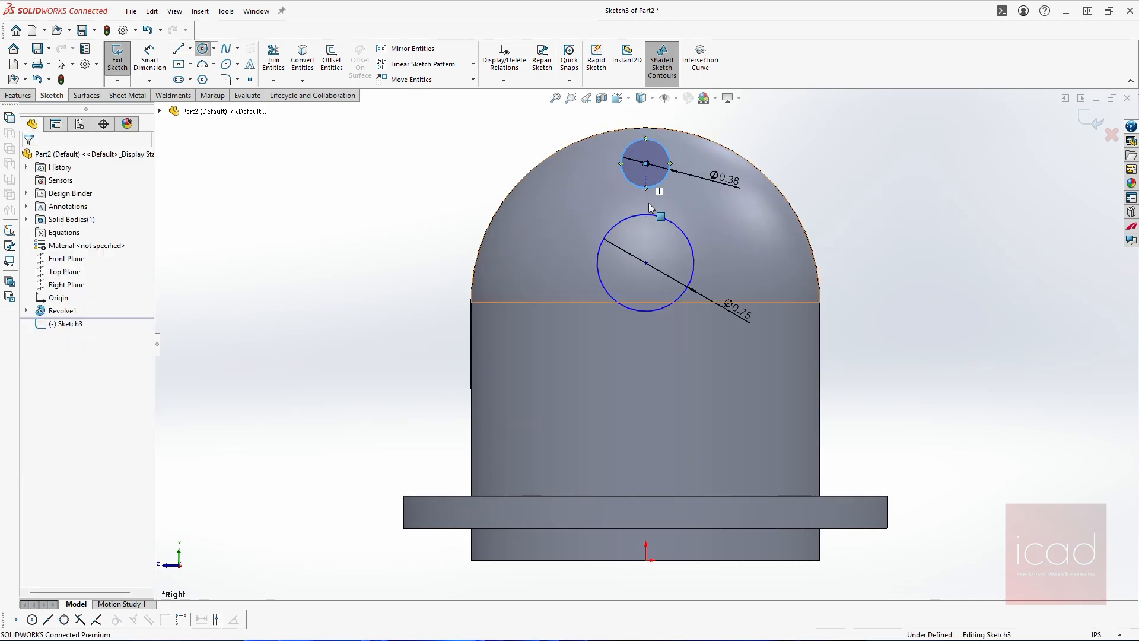
Align both circle centers and the origin with vertical relations.
{"action": "left_click_drag", "start_coordinate": [645, 163], "coordinate": [647, 247]}
{"action": "left_click", "coordinate": [645, 263], "text": "ctrl"}
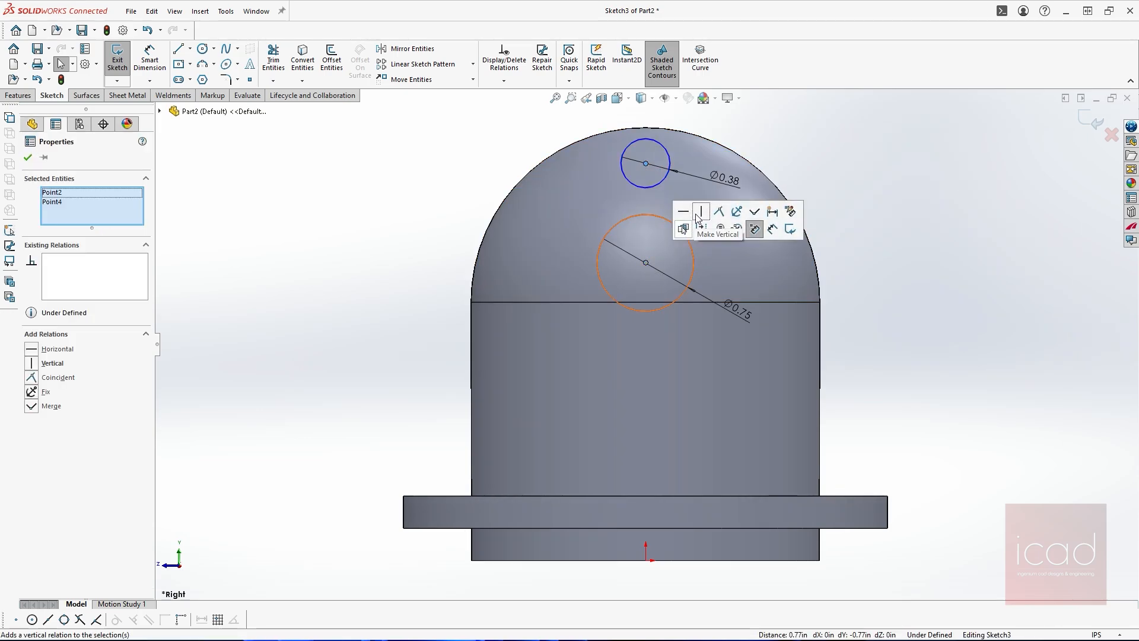
{"action": "left_click", "coordinate": [699, 212]}
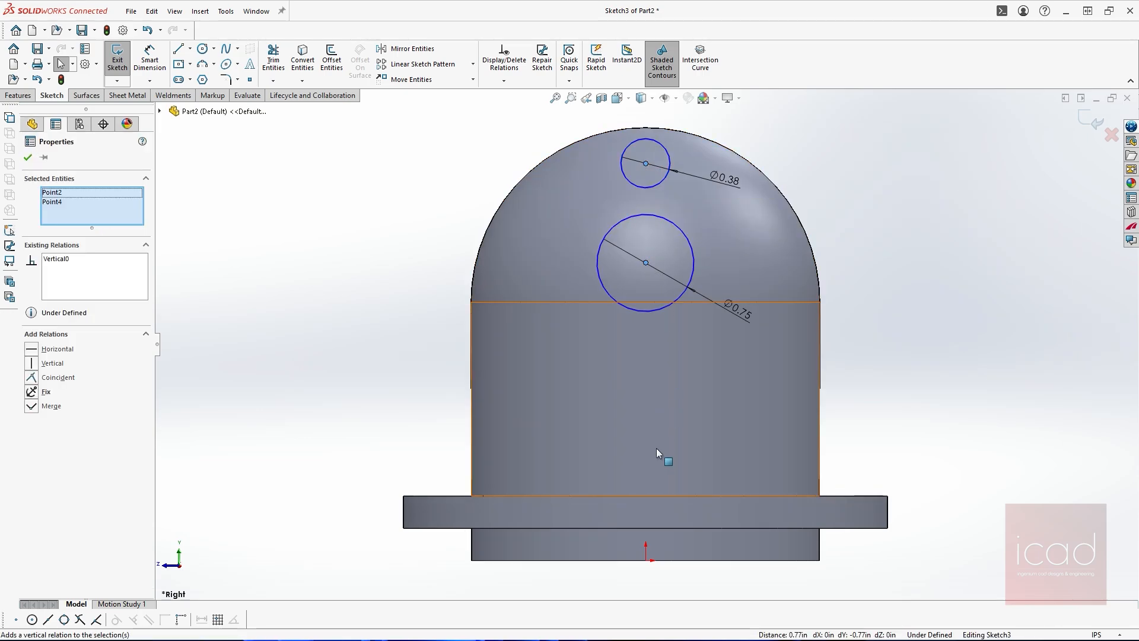
{"action": "key", "text": "Escape"}
{"action": "left_click", "coordinate": [646, 560], "text": "ctrl"}
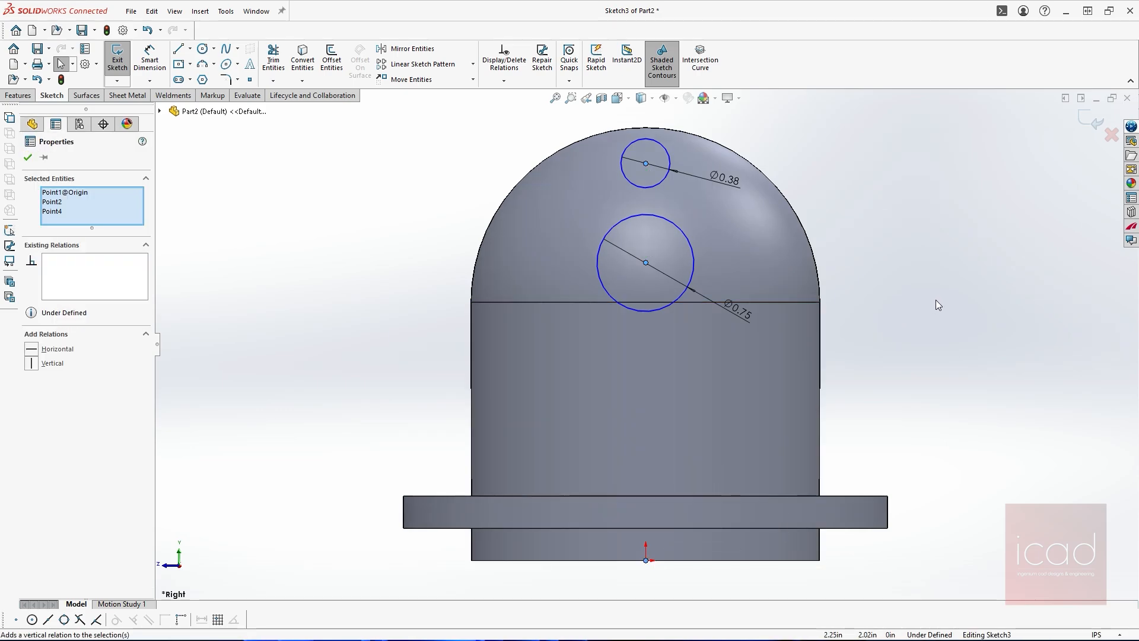
{"action": "left_click", "coordinate": [972, 309]}
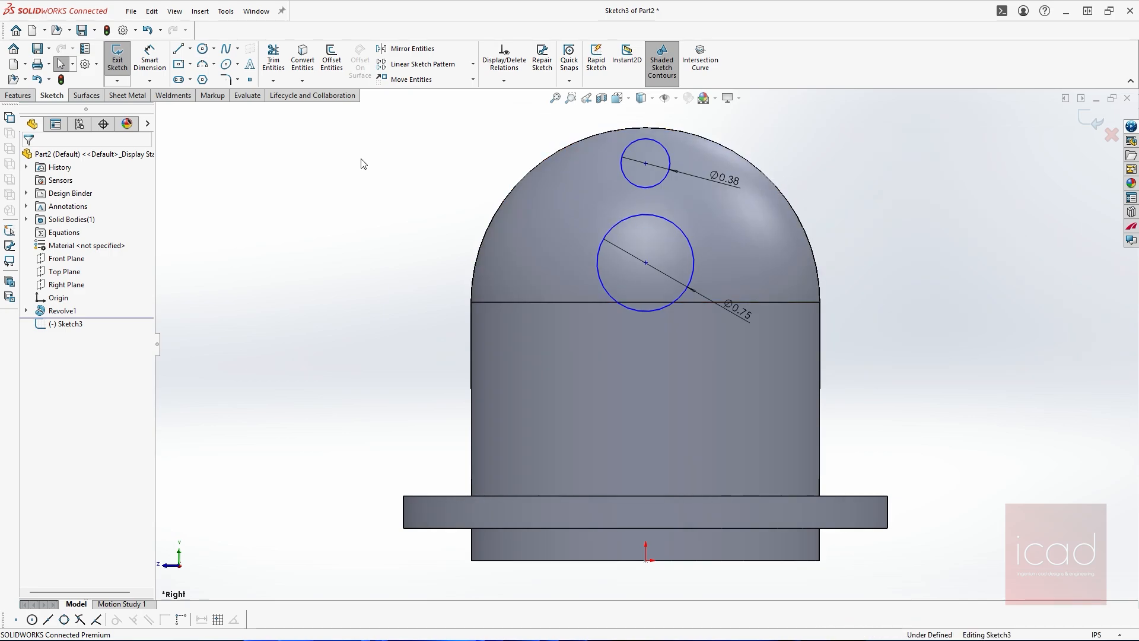
Add a vertical dimension of 0.75 in between the centers of the two circles.
{"action": "left_click", "coordinate": [151, 60]}
{"action": "left_click", "coordinate": [645, 163]}
{"action": "left_click", "coordinate": [646, 262]}
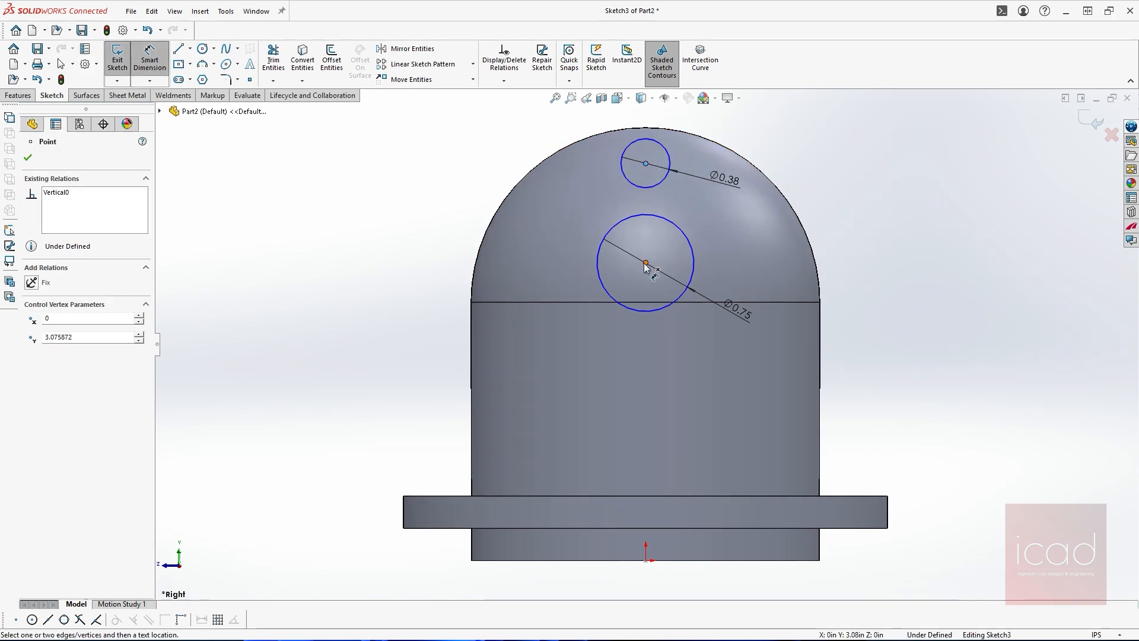
{"action": "left_click", "coordinate": [376, 239]}
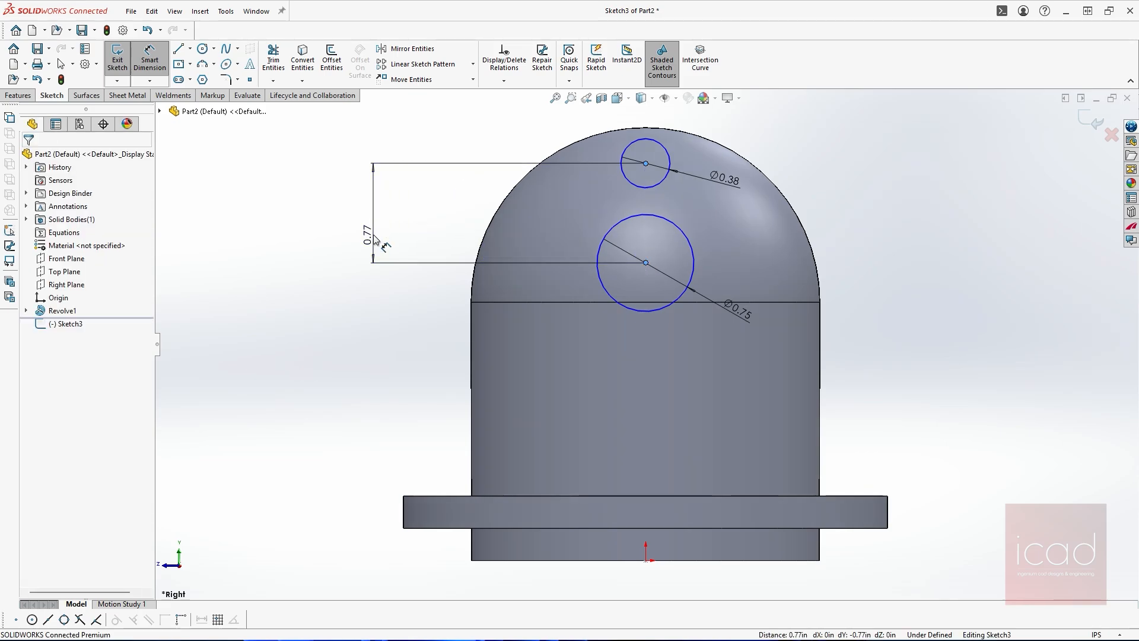
{"action": "double_click", "coordinate": [376, 239]}
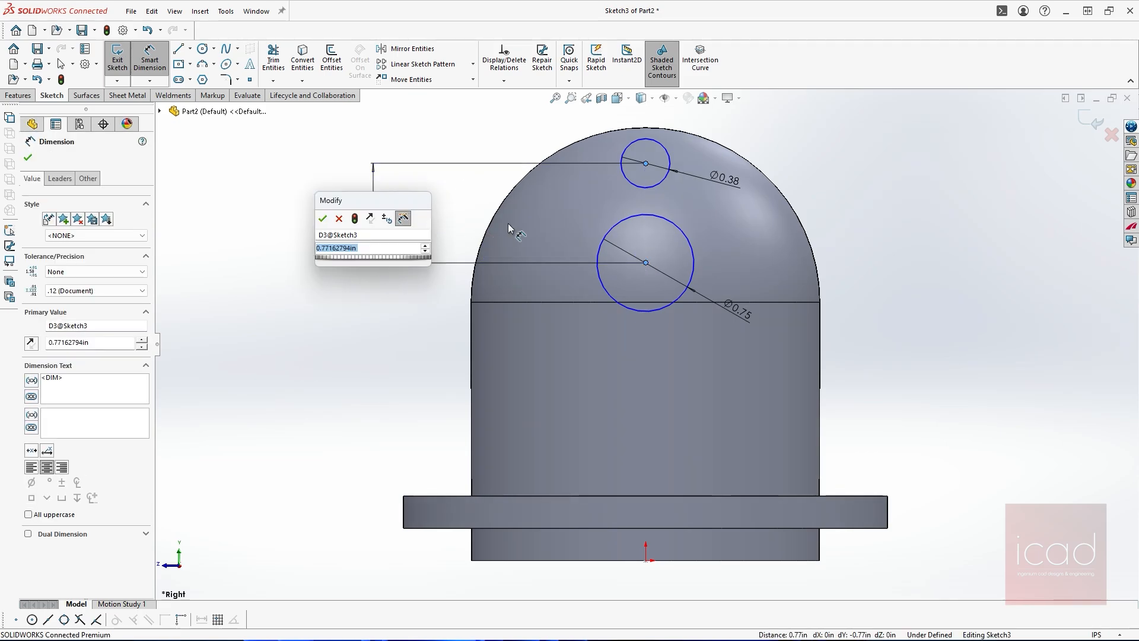
{"action": "type", "text": ".75"}
{"action": "key", "text": "Return"}
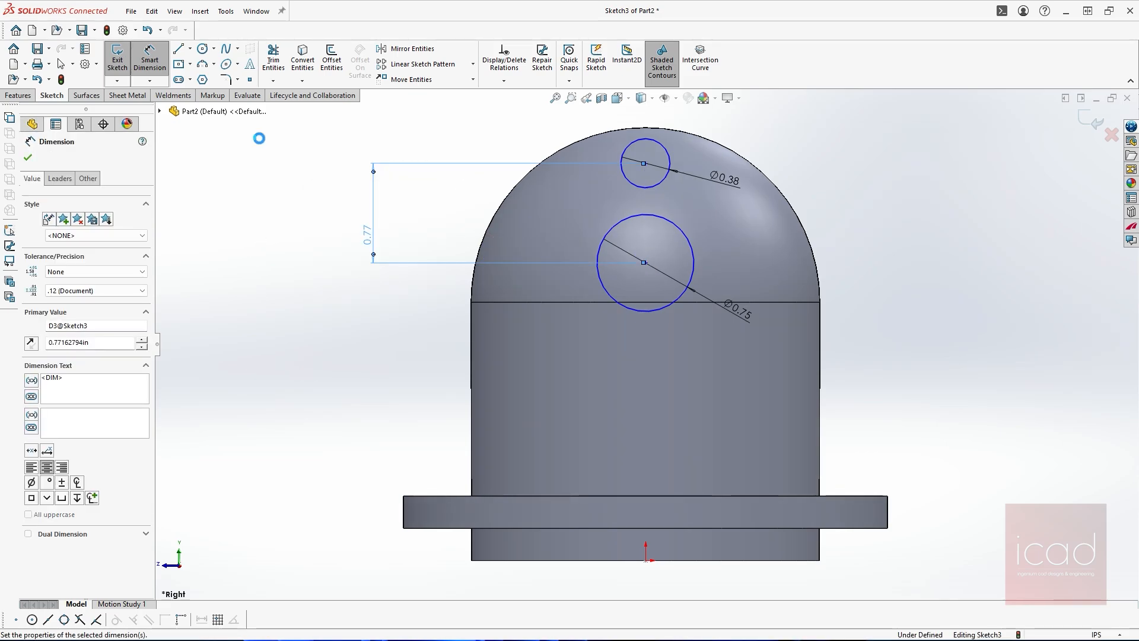
{"action": "key", "text": "Escape"}
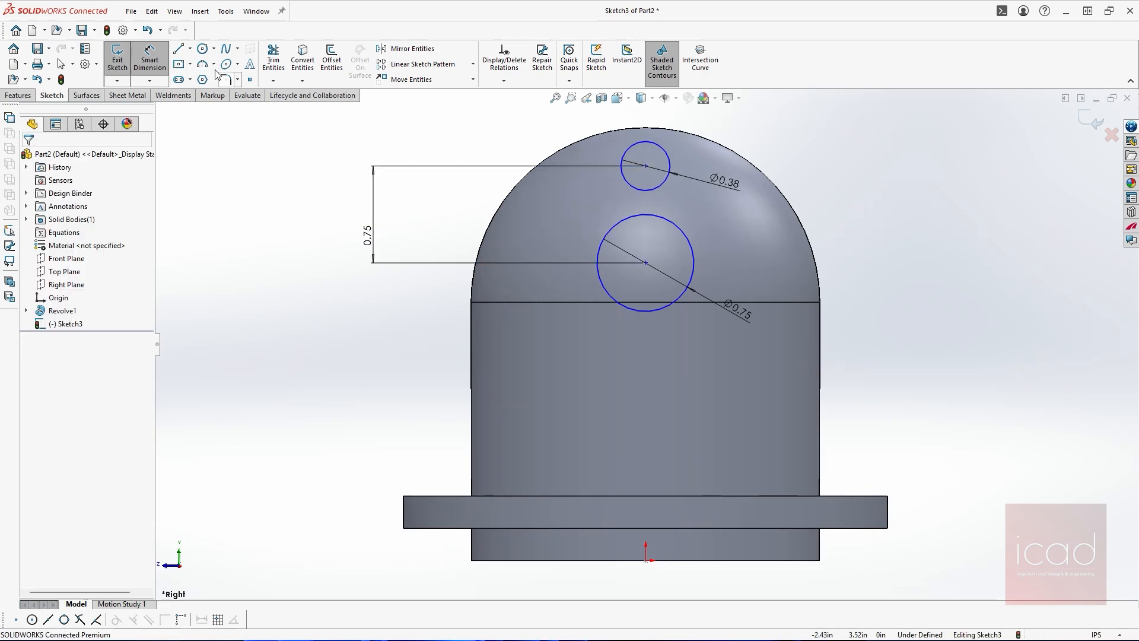
Draw a centerpoint arc over the 0.38 in circle, sharing its center and arching above it.
{"action": "left_click", "coordinate": [215, 64]}
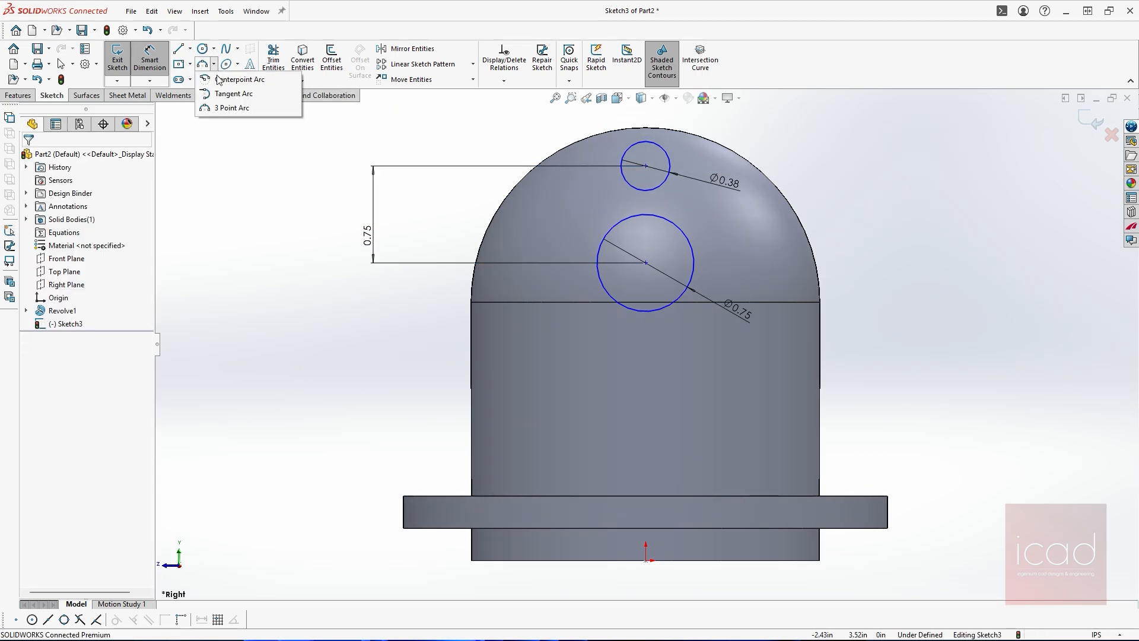
{"action": "left_click", "coordinate": [235, 92]}
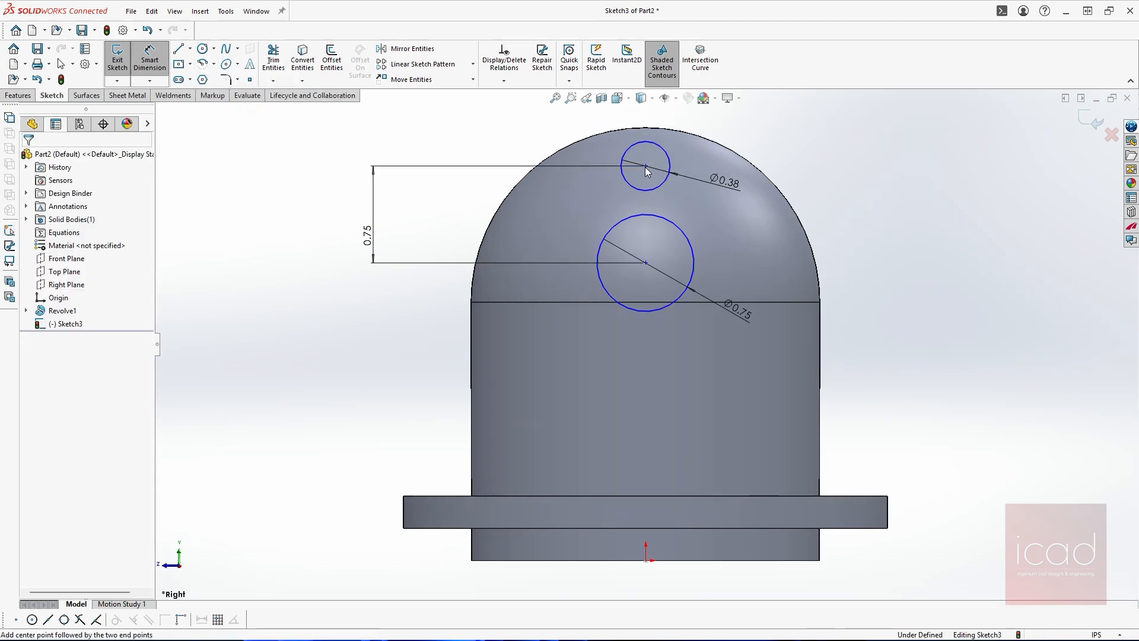
{"action": "left_click", "coordinate": [645, 166]}
{"action": "left_click", "coordinate": [589, 152]}
{"action": "left_click", "coordinate": [681, 155]}
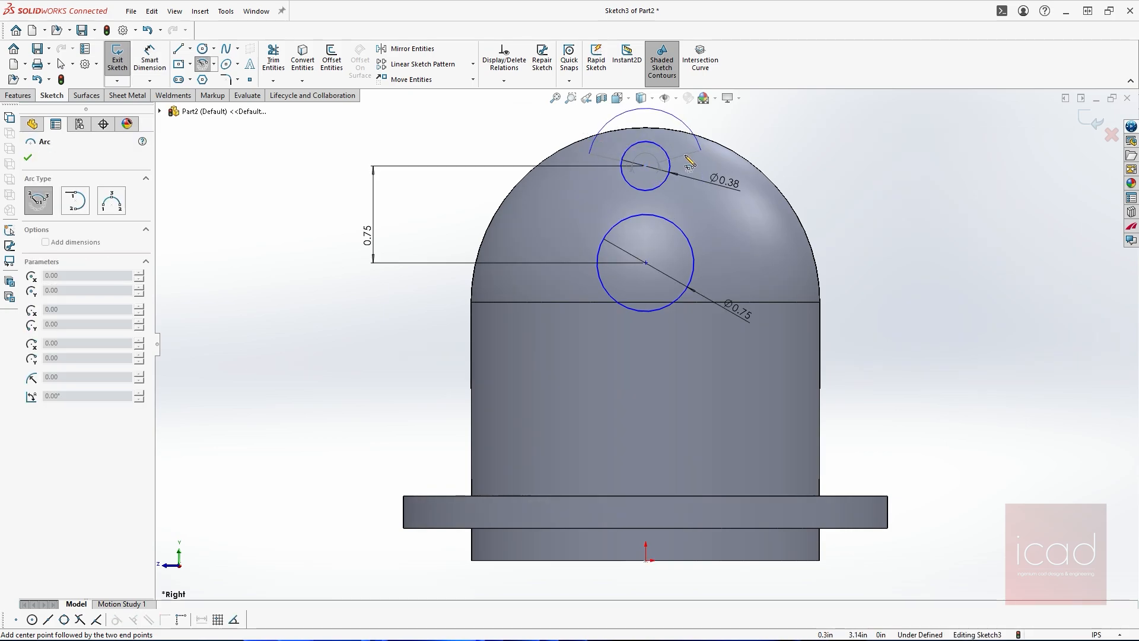
Draw a short centerpoint arc of about 0.69 in radius beside the 0.75 in circle, sharing its center and ending level with it.
{"action": "left_click", "coordinate": [646, 262]}
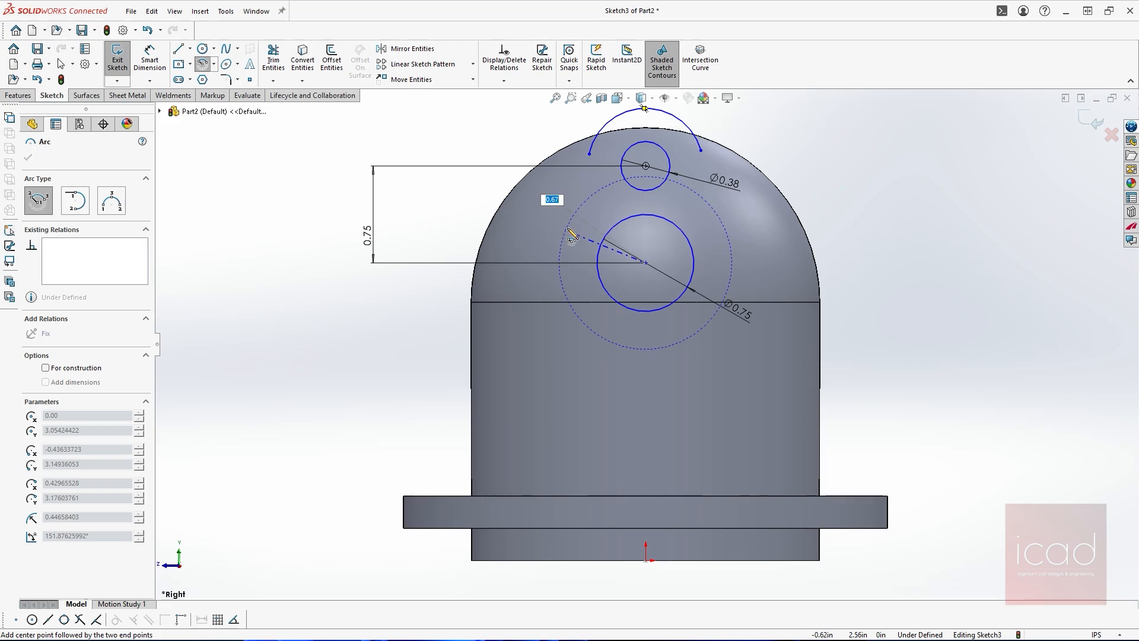
{"action": "left_click", "coordinate": [568, 219]}
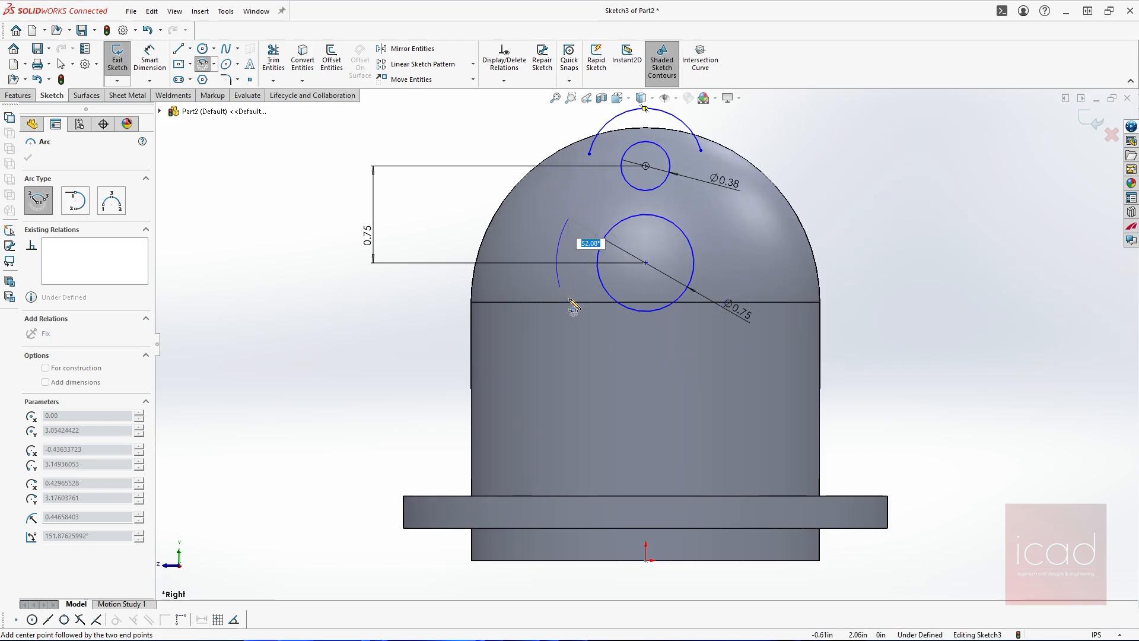
{"action": "left_click", "coordinate": [557, 263]}
{"action": "scroll", "coordinate": [553, 233], "scroll_direction": "down", "scroll_amount": 2}
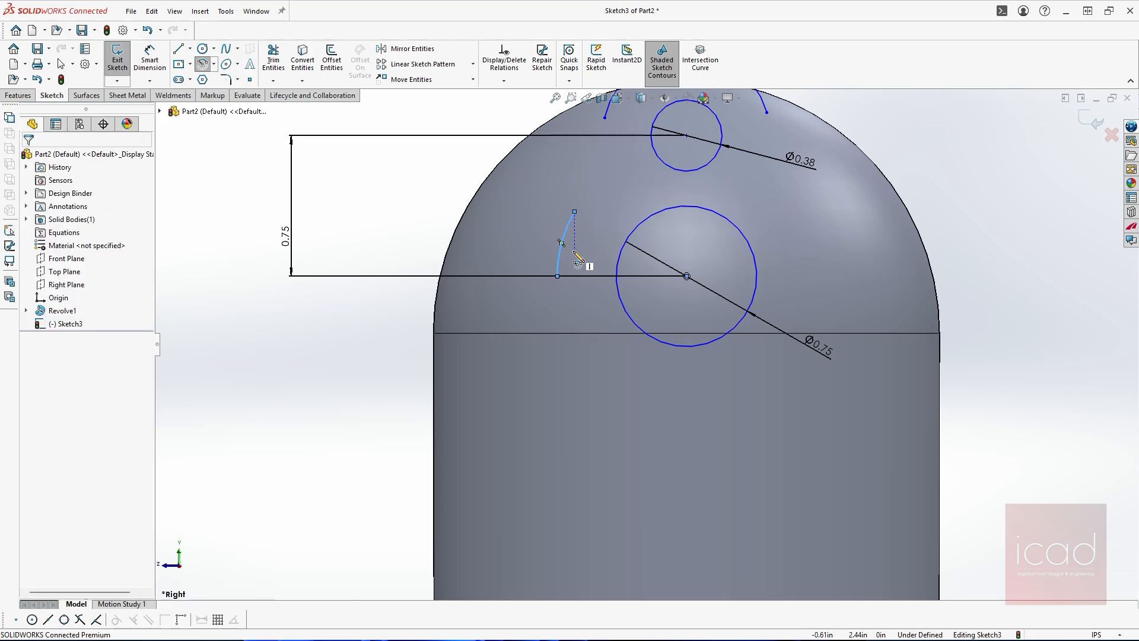
{"action": "key", "text": "Escape"}
Draw a slanted line about 0.53 in long joining the near ends of the upper arc and the lower short arc.
{"action": "key", "text": "l"}
{"action": "scroll", "coordinate": [645, 344], "scroll_direction": "up", "scroll_amount": 3}
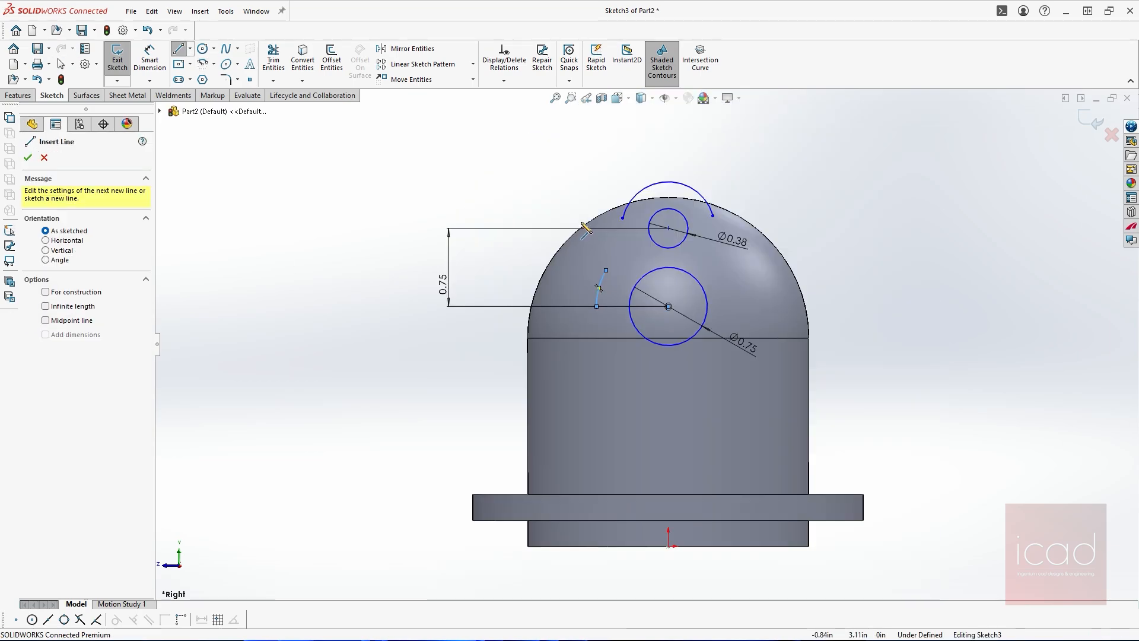
{"action": "left_click", "coordinate": [623, 219]}
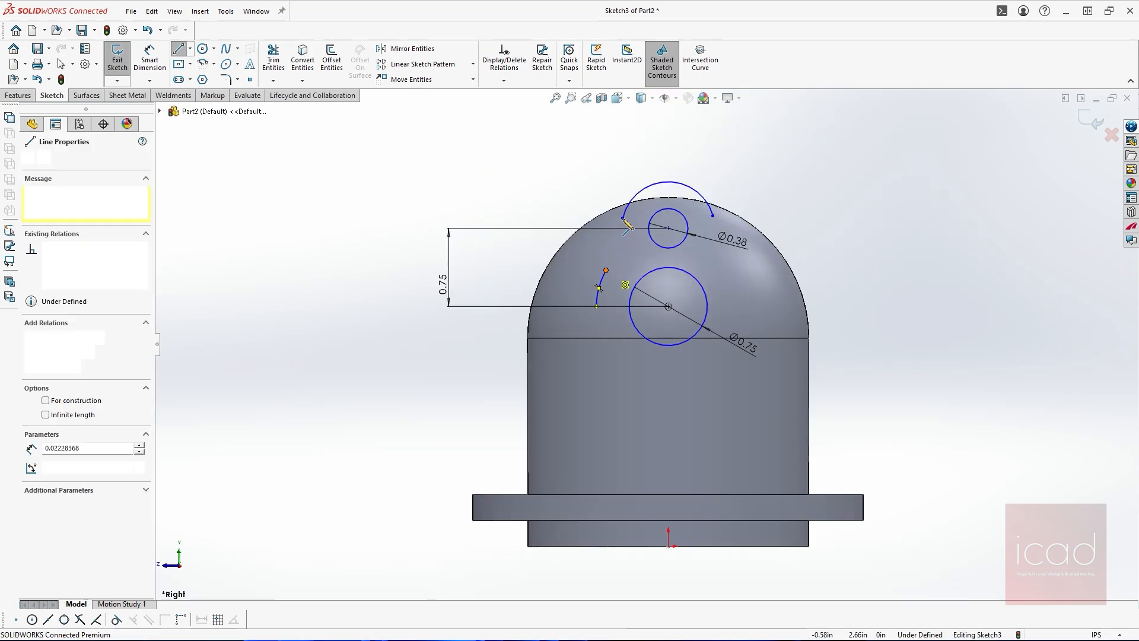
{"action": "left_click", "coordinate": [623, 218]}
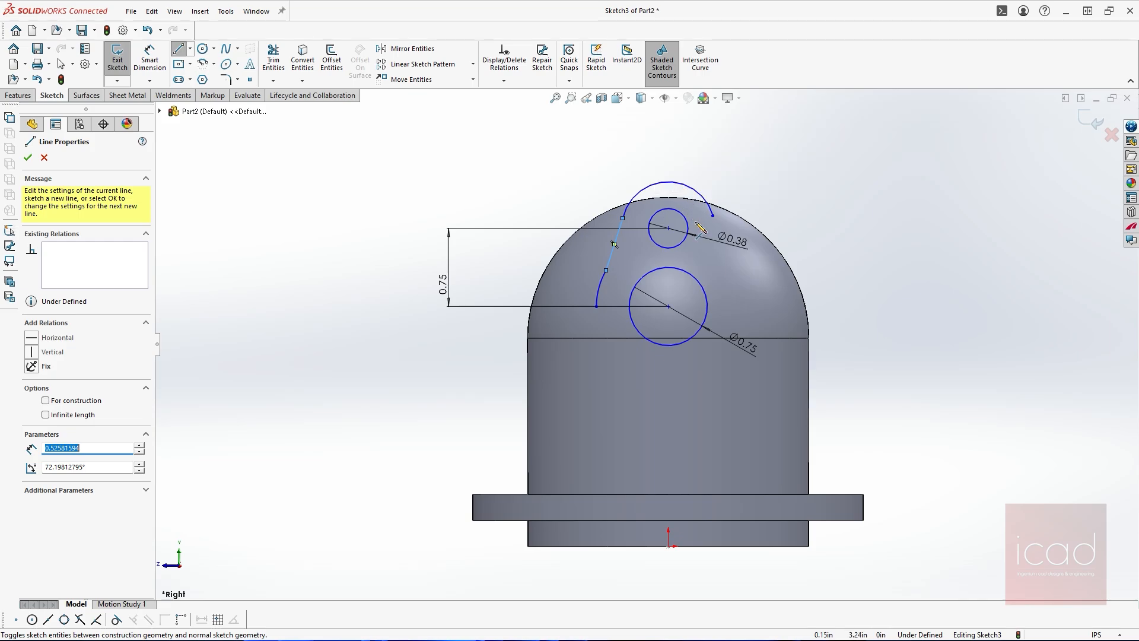
{"action": "key", "text": "Escape"}
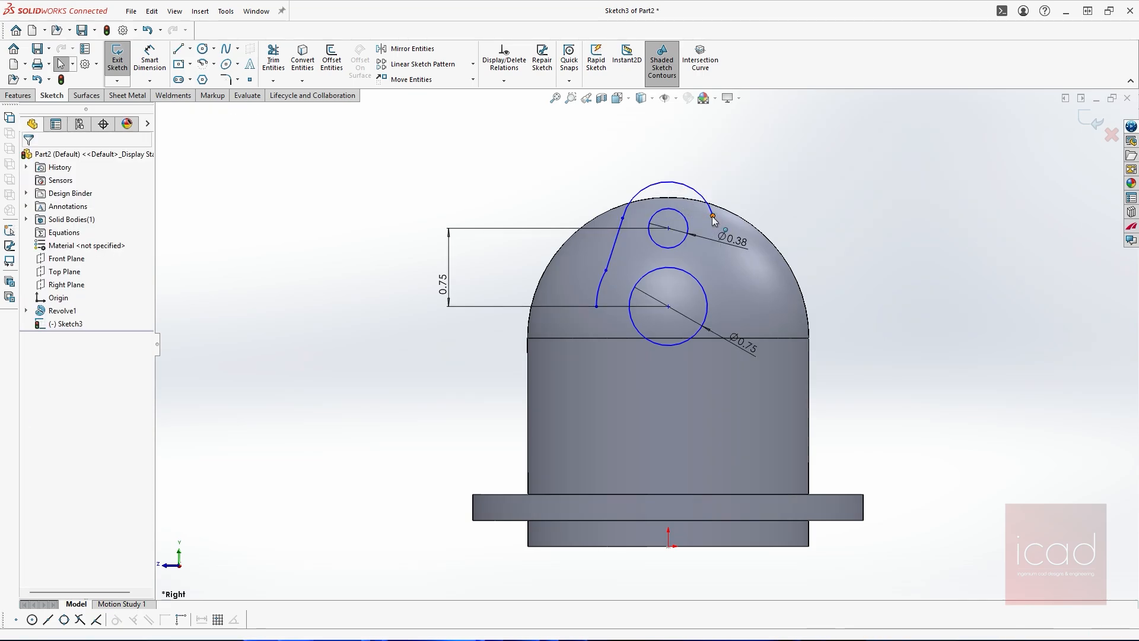
Add a vertical relation between the free end of the upper arc and the origin.
{"action": "left_click", "coordinate": [668, 228]}
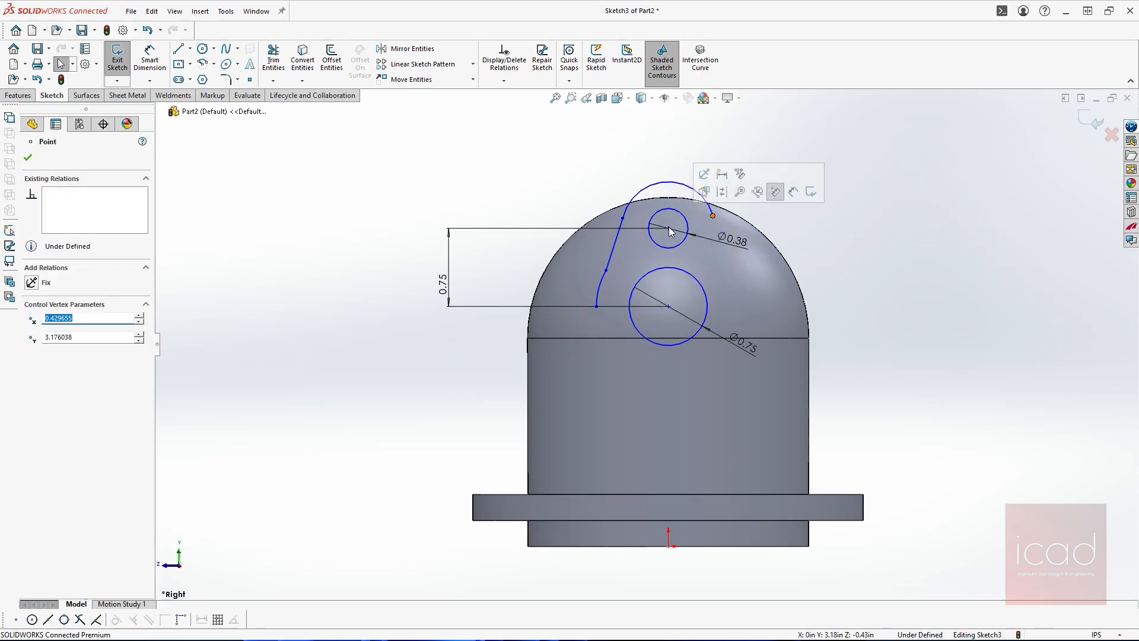
{"action": "left_click", "coordinate": [668, 546], "text": "ctrl"}
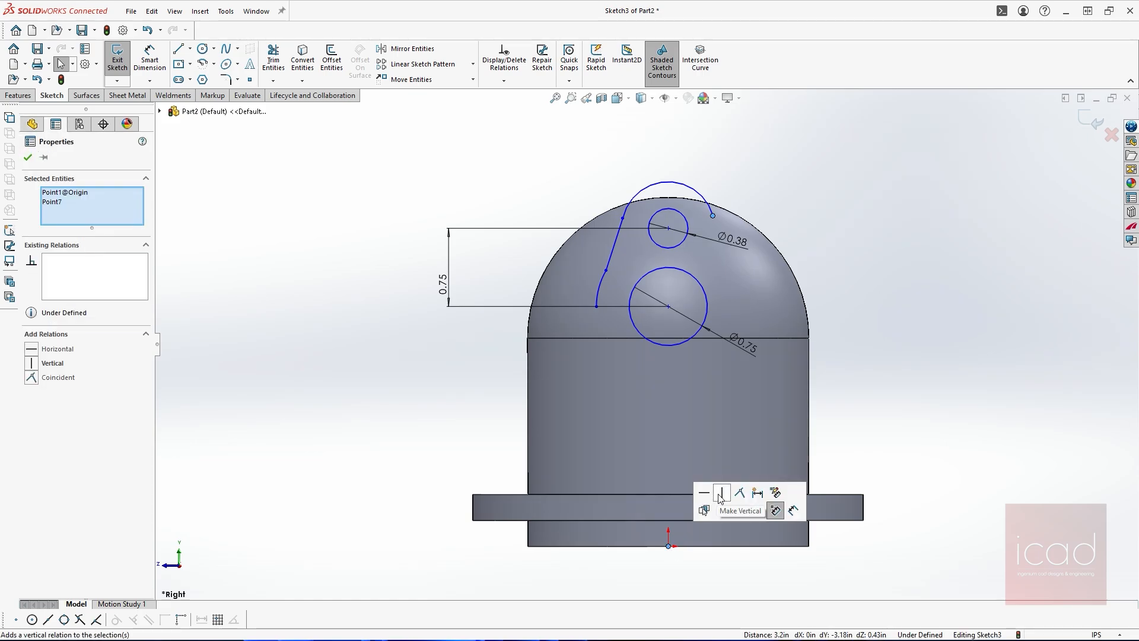
{"action": "left_click", "coordinate": [721, 494]}
{"action": "left_click", "coordinate": [681, 190]}
Make the slanted line tangent to both the upper arc and the lower short arc.
{"action": "scroll", "coordinate": [681, 190], "scroll_direction": "down", "scroll_amount": 2}
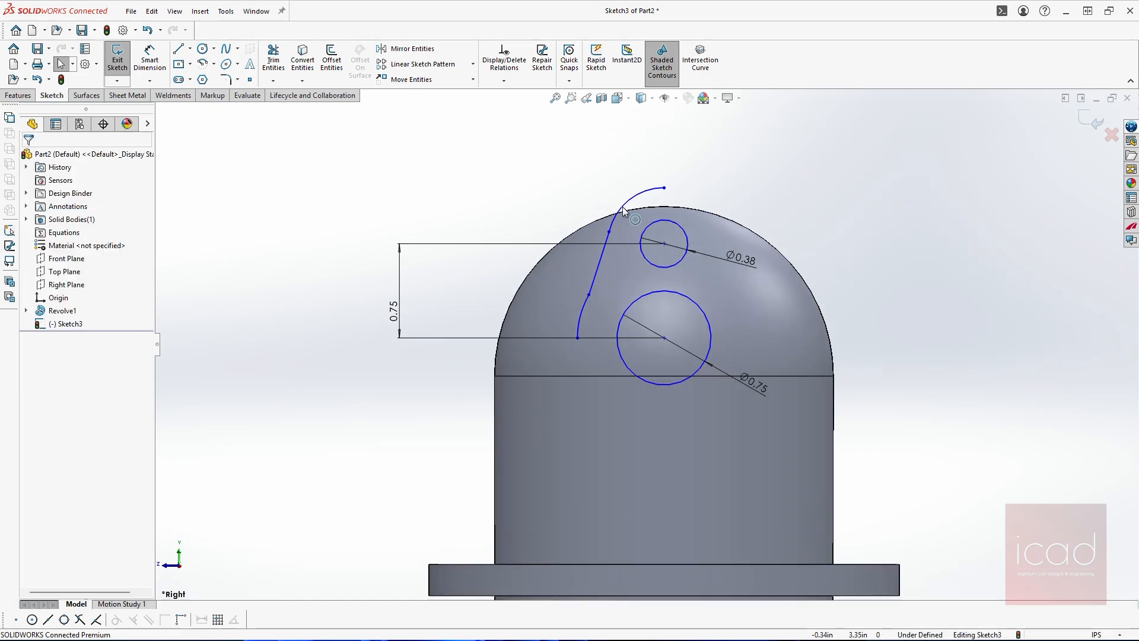
{"action": "left_click", "coordinate": [603, 260]}
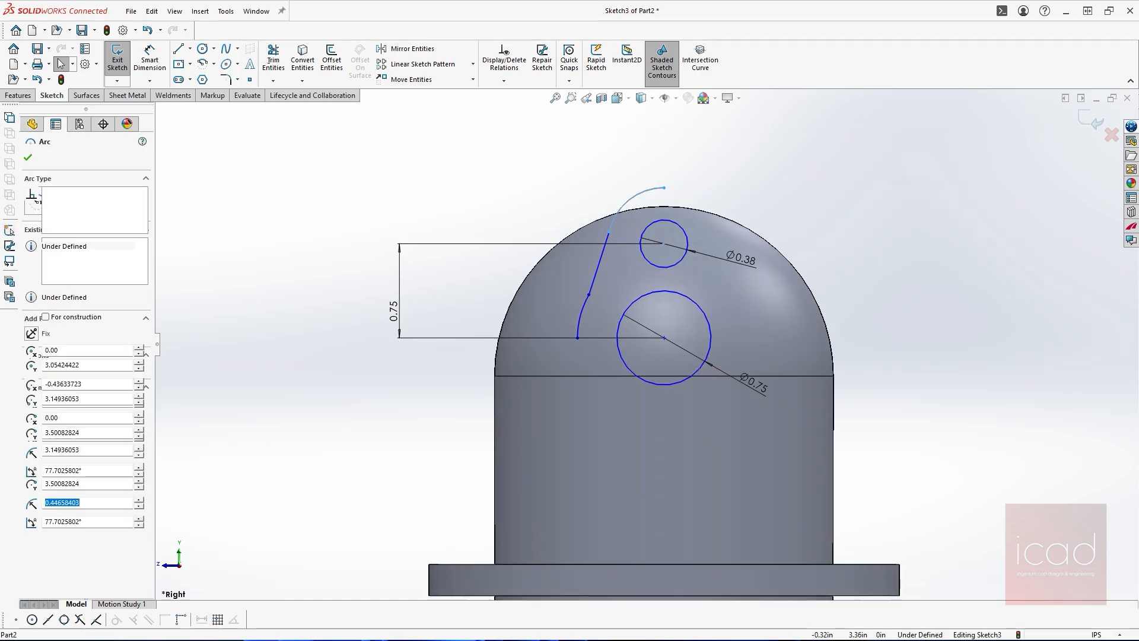
{"action": "left_click", "coordinate": [599, 265]}
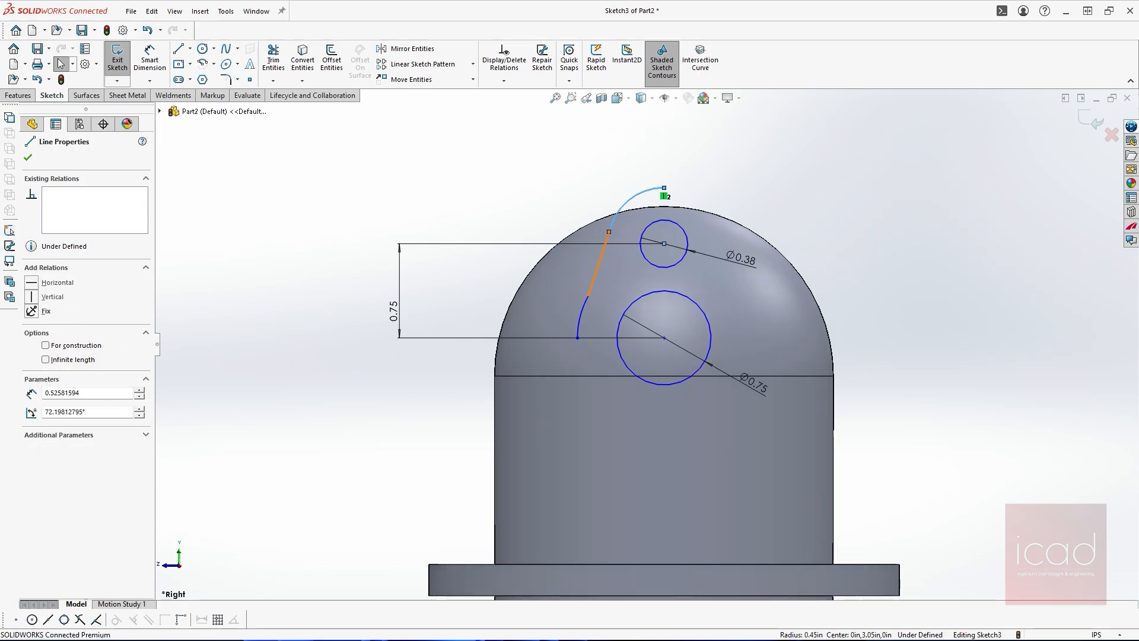
{"action": "left_click", "coordinate": [602, 184]}
{"action": "left_click", "coordinate": [580, 327]}
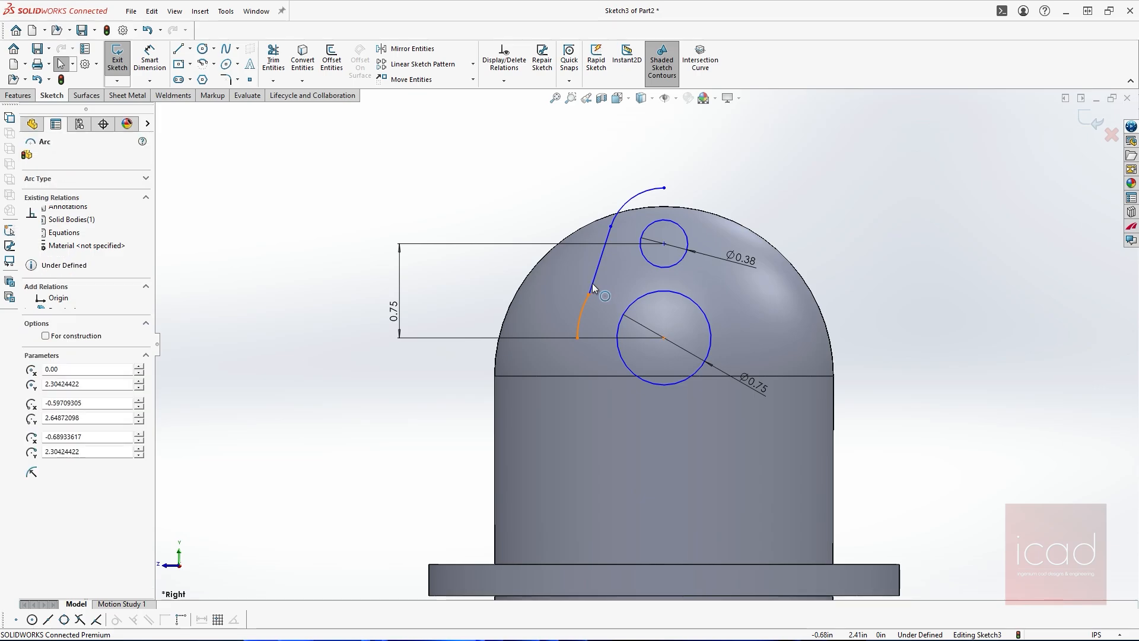
{"action": "left_click", "coordinate": [592, 284]}
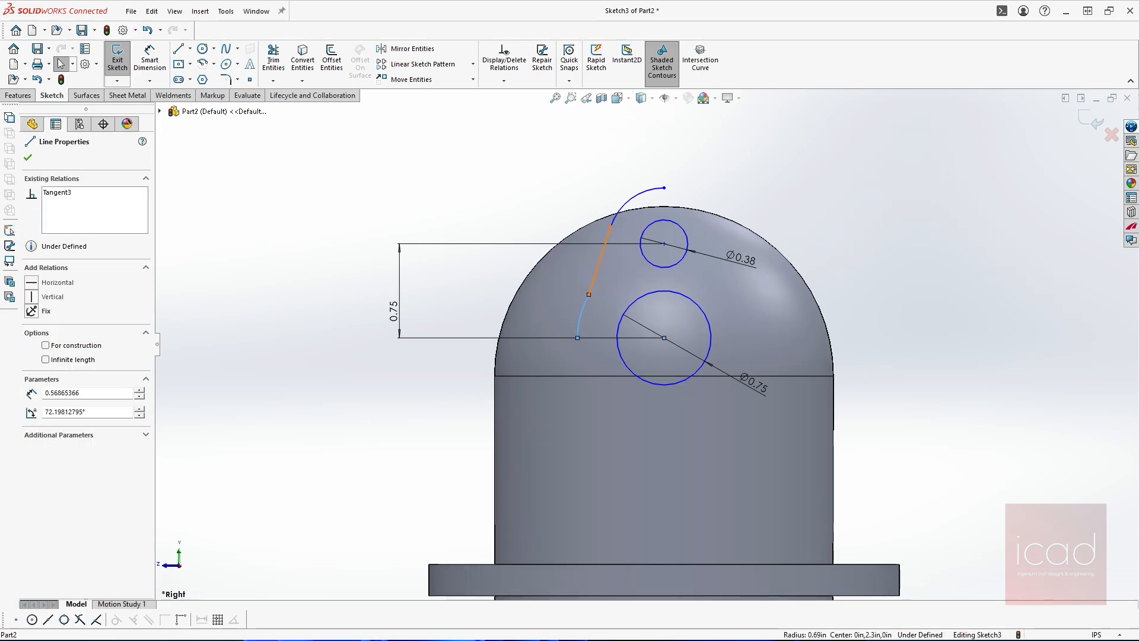
{"action": "left_click", "coordinate": [582, 315], "text": "ctrl"}
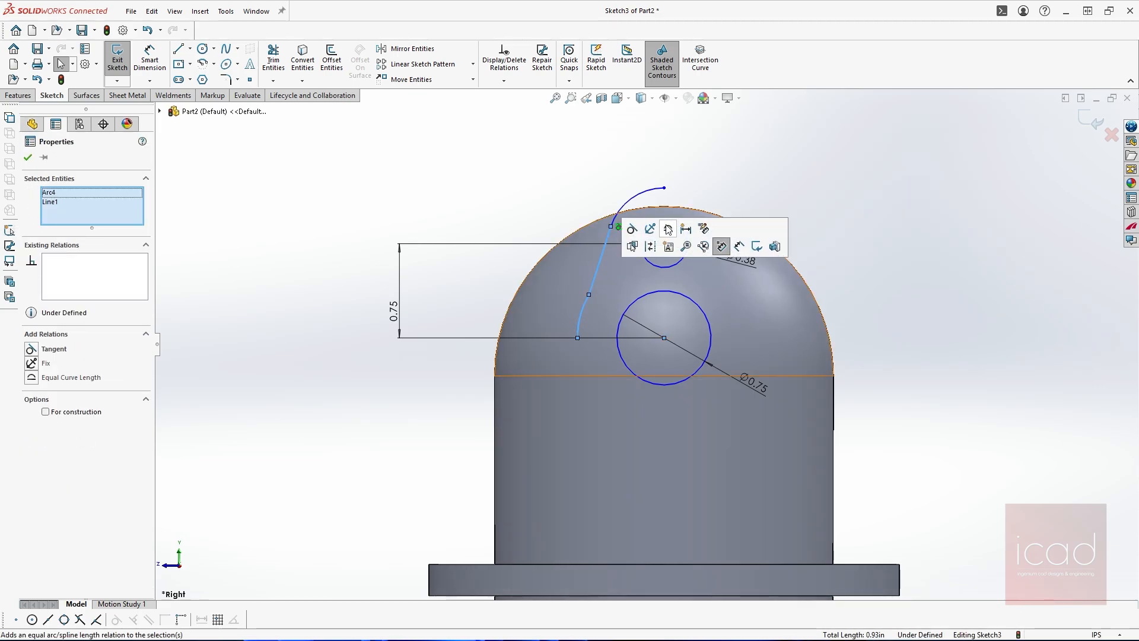
{"action": "left_click", "coordinate": [628, 237]}
{"action": "left_click", "coordinate": [498, 197]}
Dimension the upper arc with a radius of 0.38 in.
{"action": "right_click_drag", "start_coordinate": [636, 256], "coordinate": [638, 218]}
{"action": "left_click", "coordinate": [644, 190]}
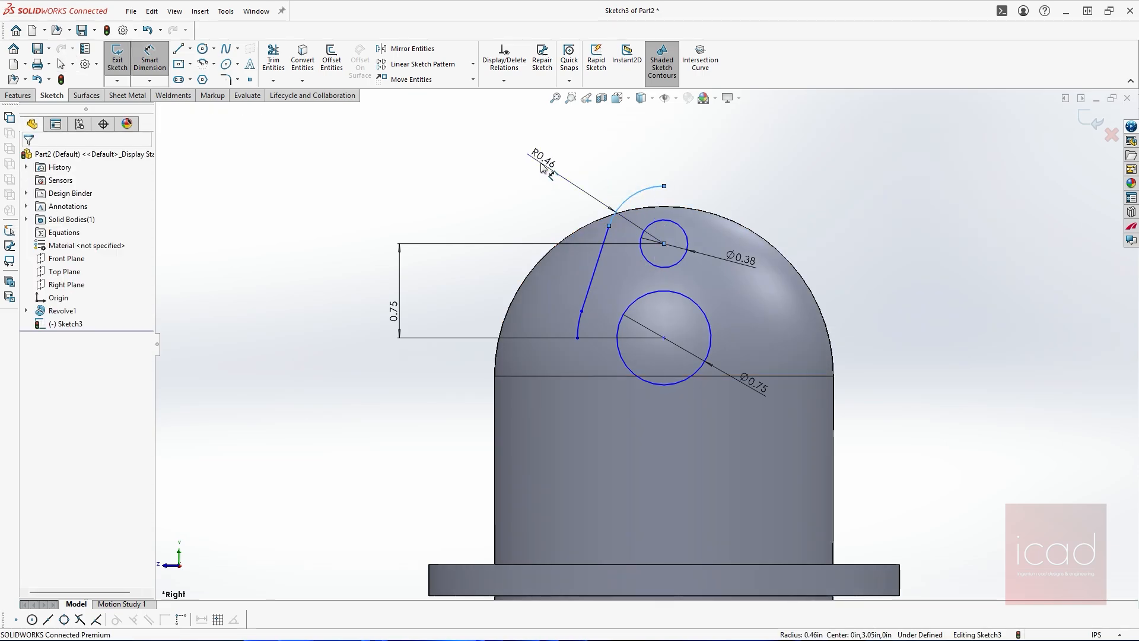
{"action": "type", "text": ".38"}
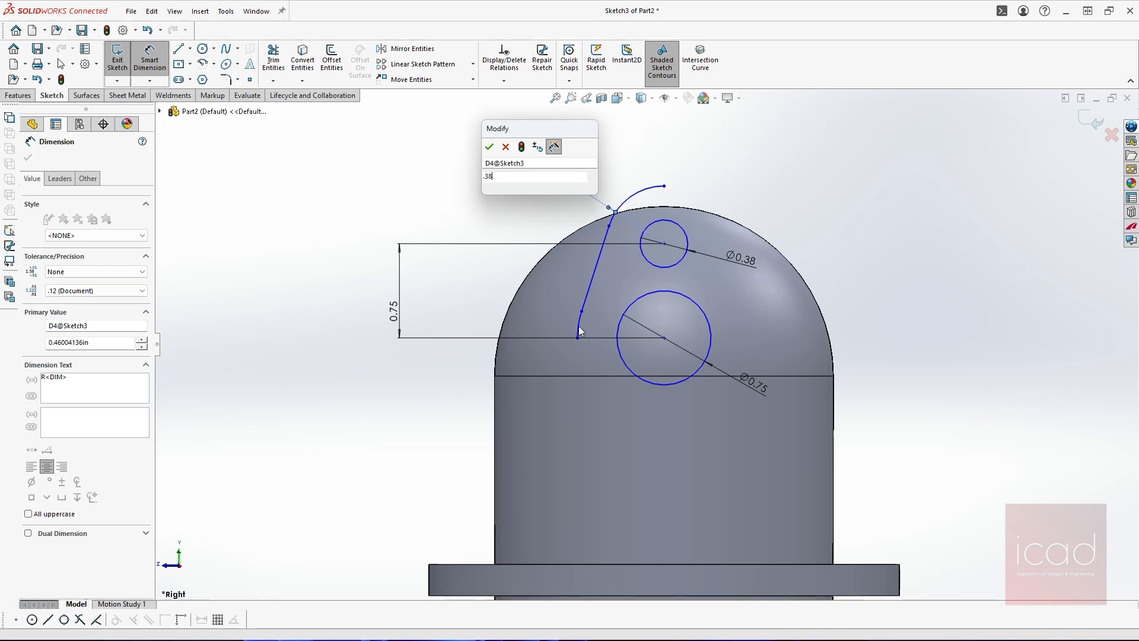
{"action": "key", "text": "Escape"}
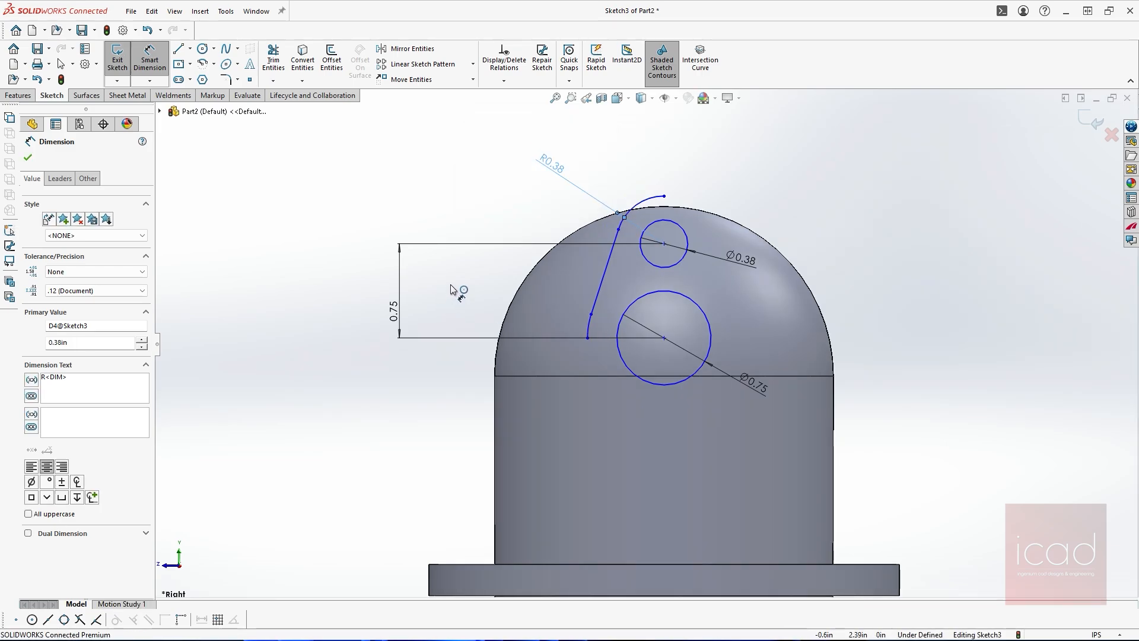
Dimension the lower short arc with a radius of 0.61 in.
{"action": "left_click", "coordinate": [589, 325]}
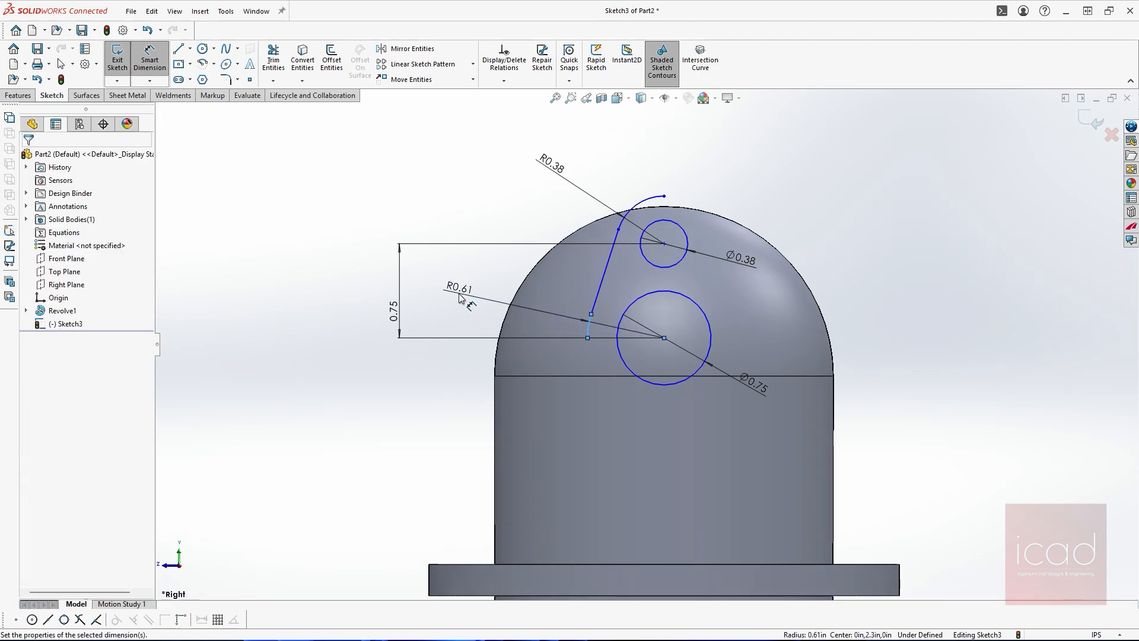
{"action": "left_click", "coordinate": [461, 297]}
{"action": "type", "text": ".61"}
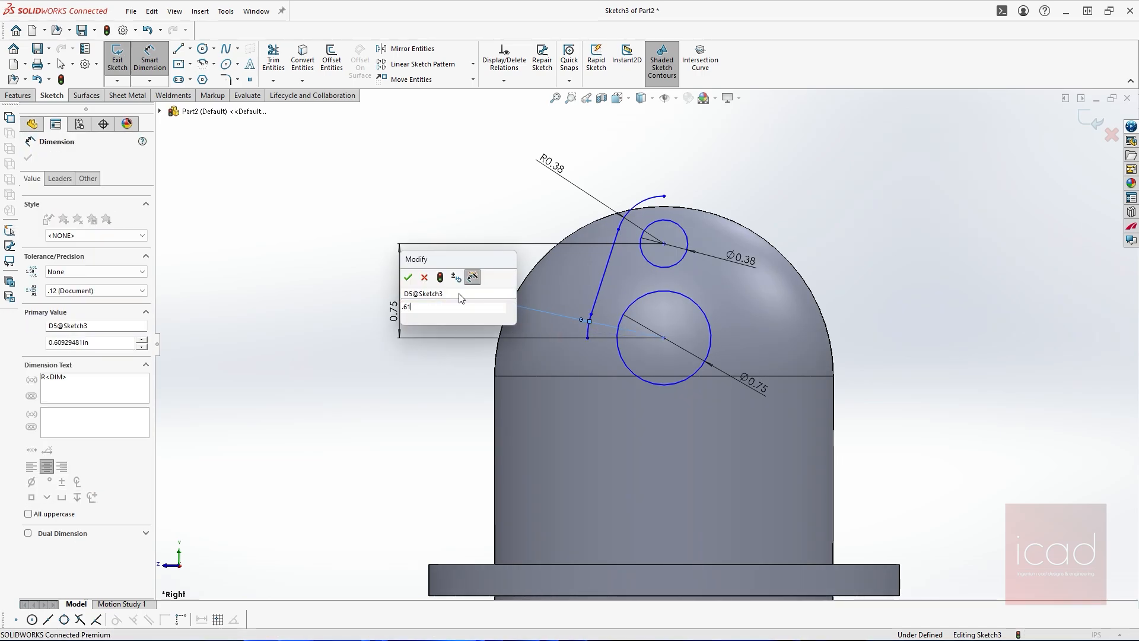
{"action": "key", "text": "Return"}
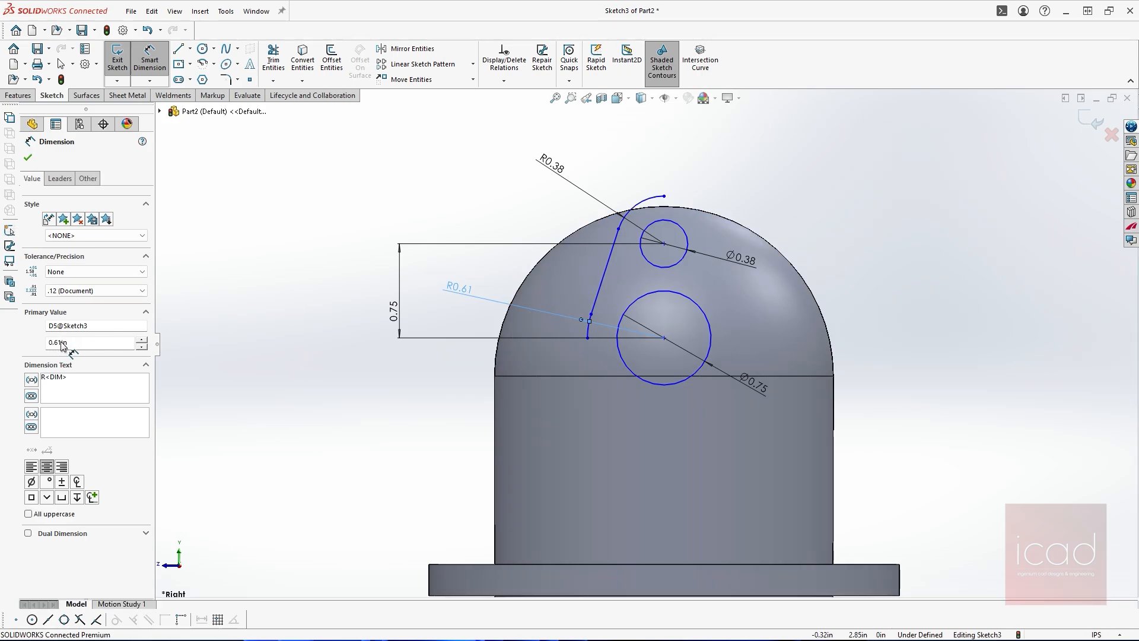
Draw construction lines from the upper arc's top end down to the 0.75 in circle's center and horizontally to the lower arc's end.
{"action": "key", "text": "l"}
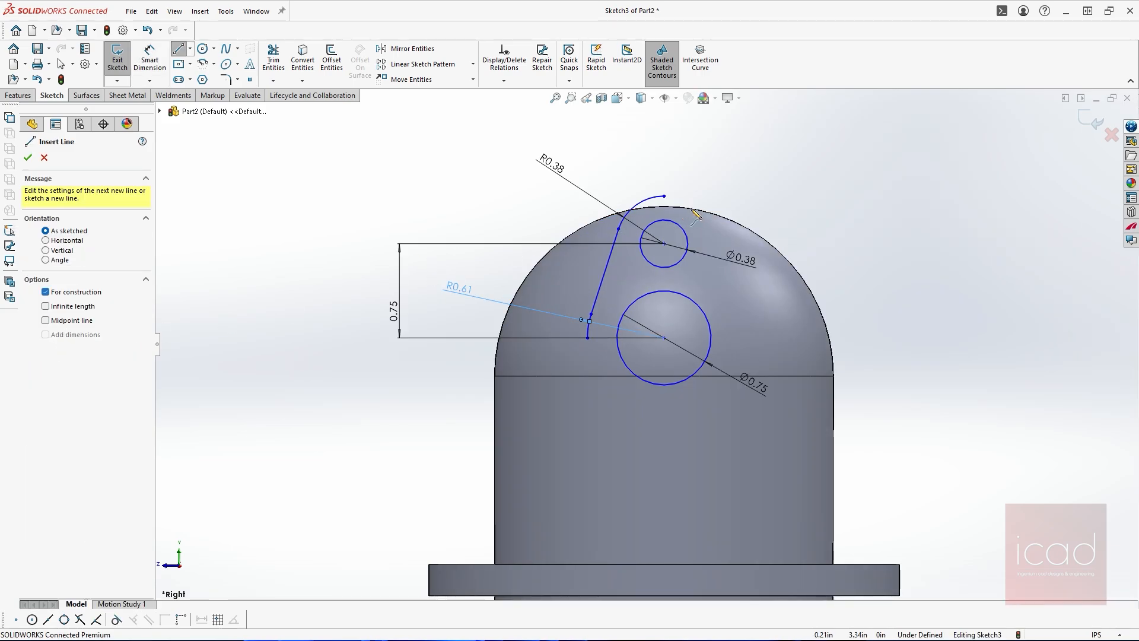
{"action": "left_click", "coordinate": [664, 195]}
{"action": "left_click", "coordinate": [664, 338]}
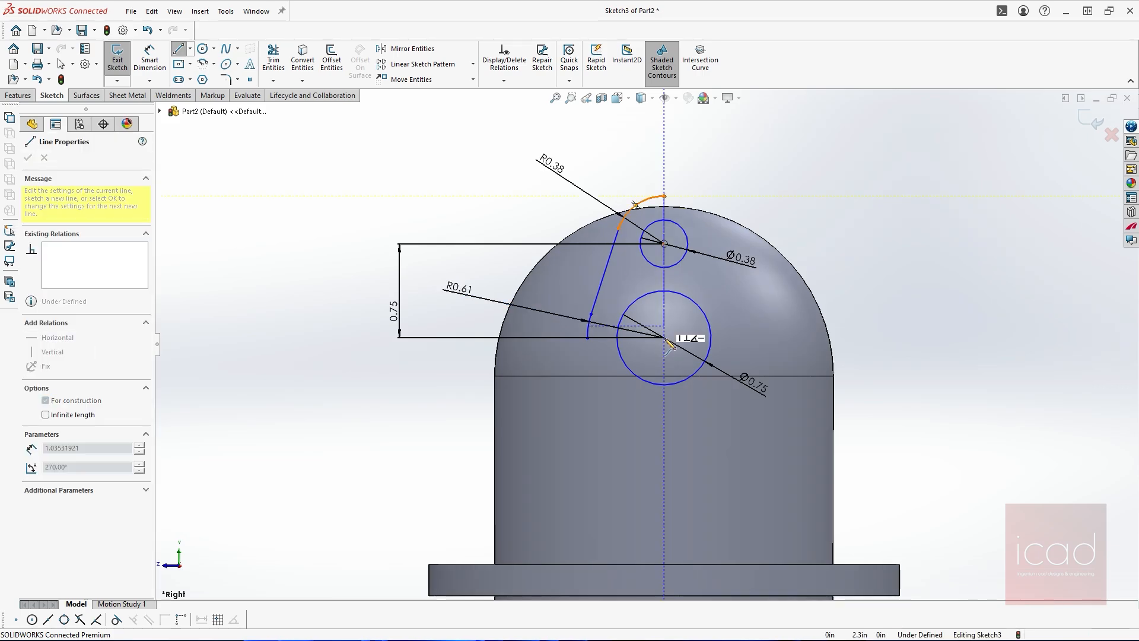
{"action": "left_click", "coordinate": [588, 338]}
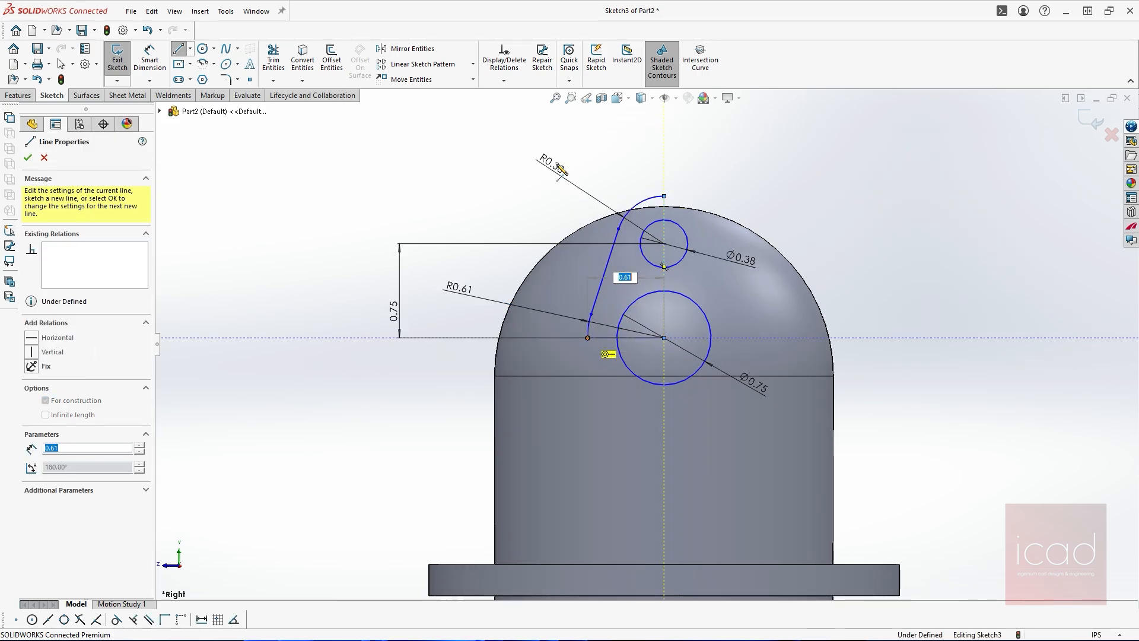
Mirror the two arcs, the slanted line and the horizontal construction line about the vertical construction line.
{"action": "left_click", "coordinate": [426, 48]}
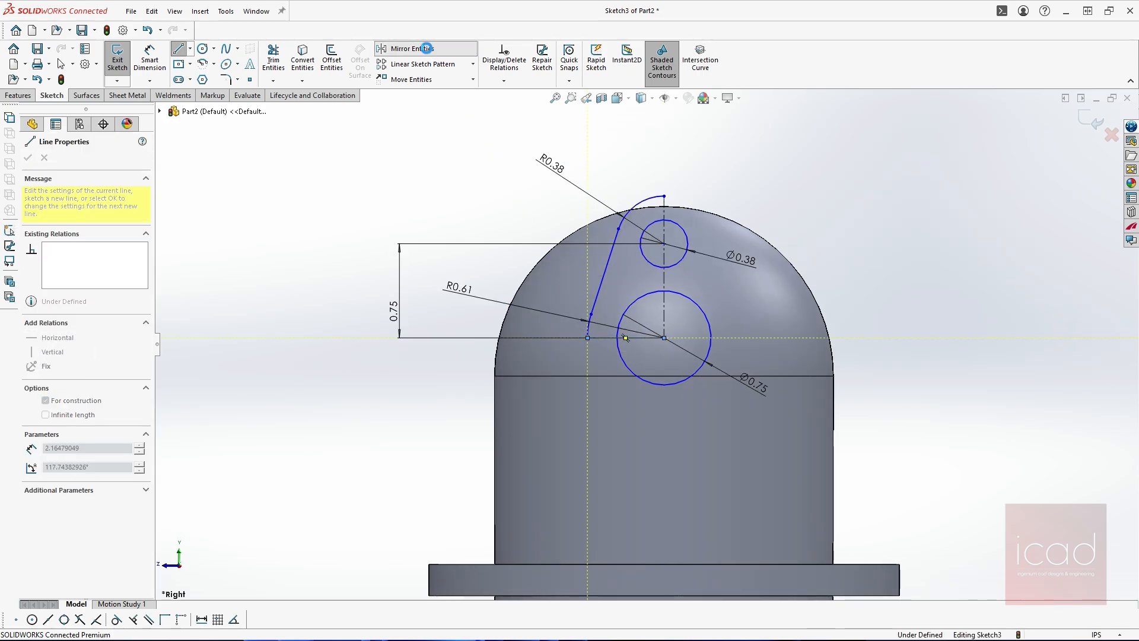
{"action": "left_click", "coordinate": [589, 325]}
{"action": "left_click", "coordinate": [600, 283]}
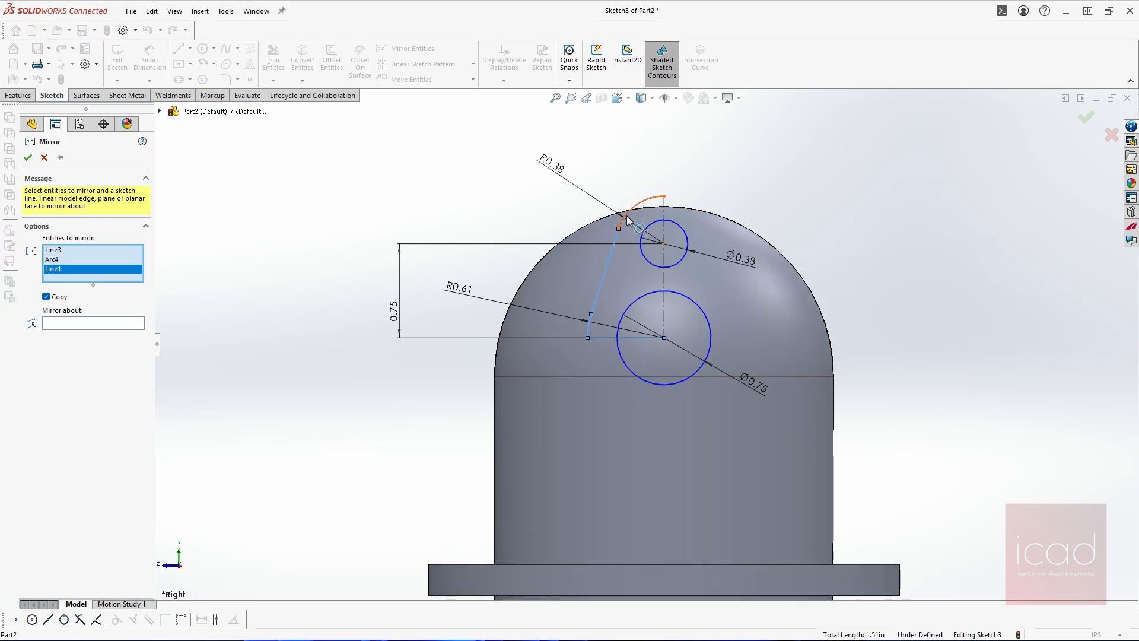
{"action": "left_click", "coordinate": [627, 216]}
{"action": "left_click", "coordinate": [666, 214]}
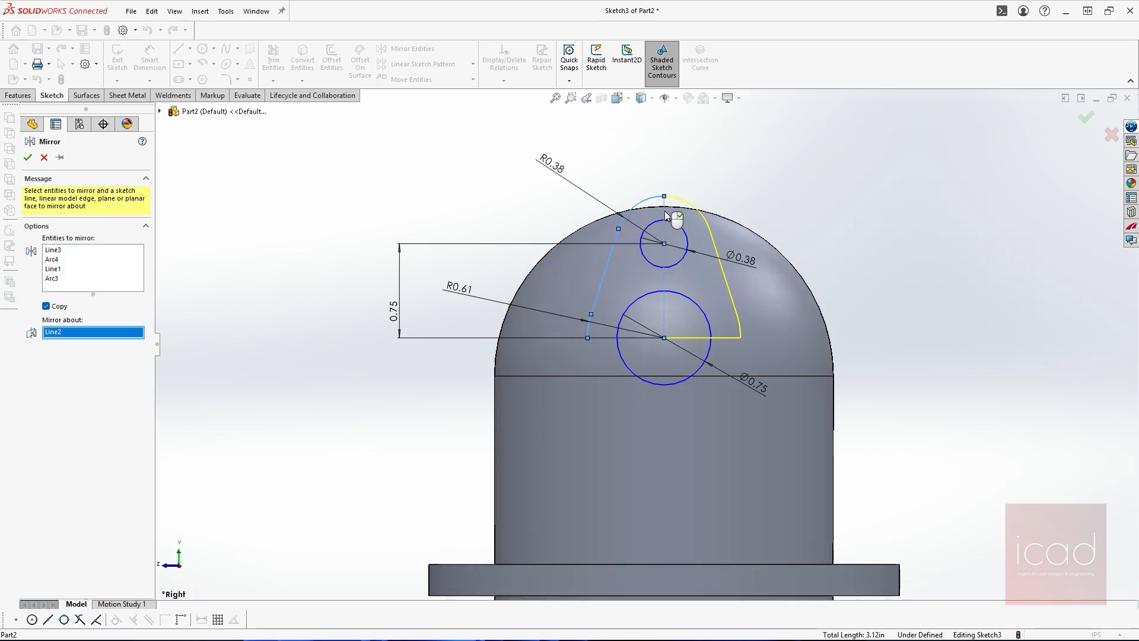
{"action": "right_click", "coordinate": [665, 215]}
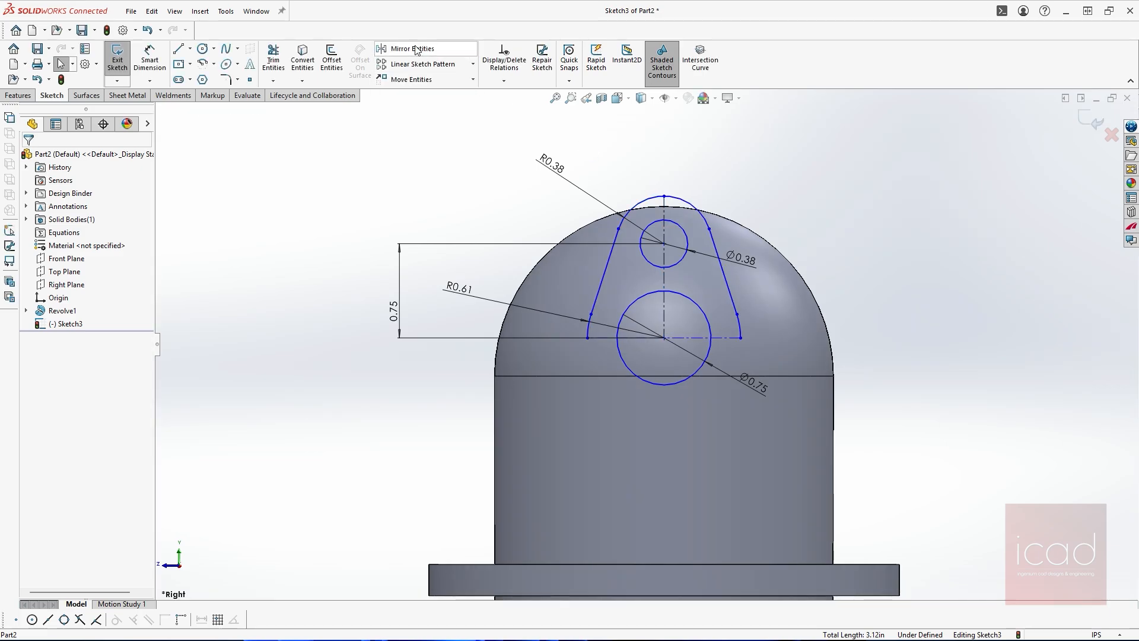
Mirror the upper half of the outline and the 0.38 in circle about the horizontal construction line.
{"action": "left_click", "coordinate": [588, 326]}
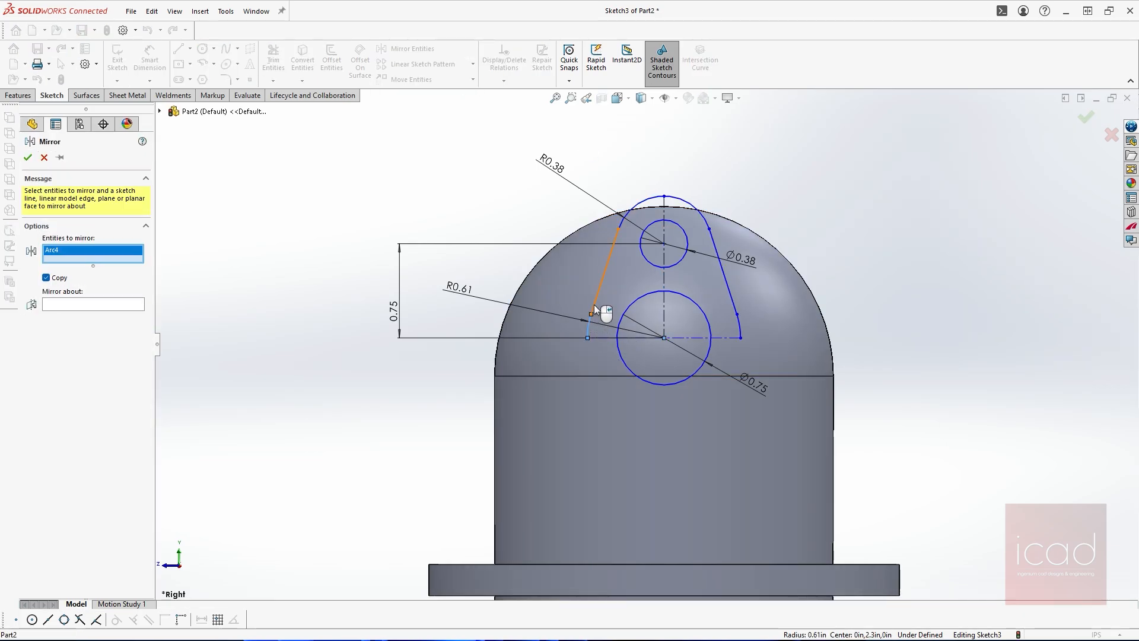
{"action": "left_click", "coordinate": [602, 279]}
{"action": "left_click", "coordinate": [638, 208]}
{"action": "left_click", "coordinate": [719, 255]}
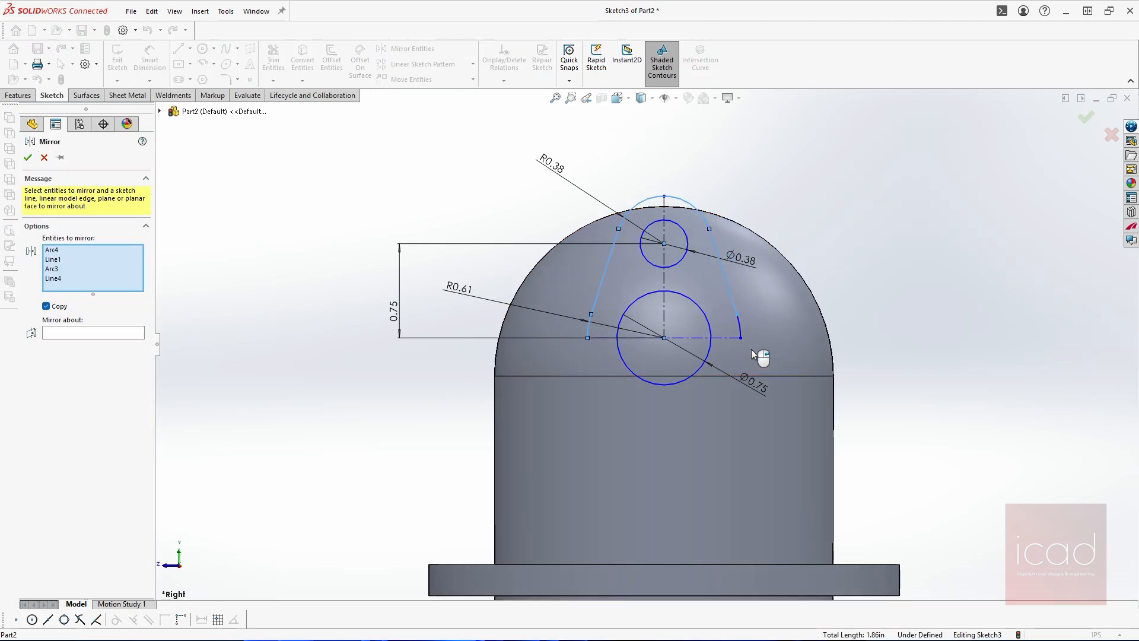
{"action": "left_click", "coordinate": [741, 332]}
{"action": "left_click", "coordinate": [679, 265]}
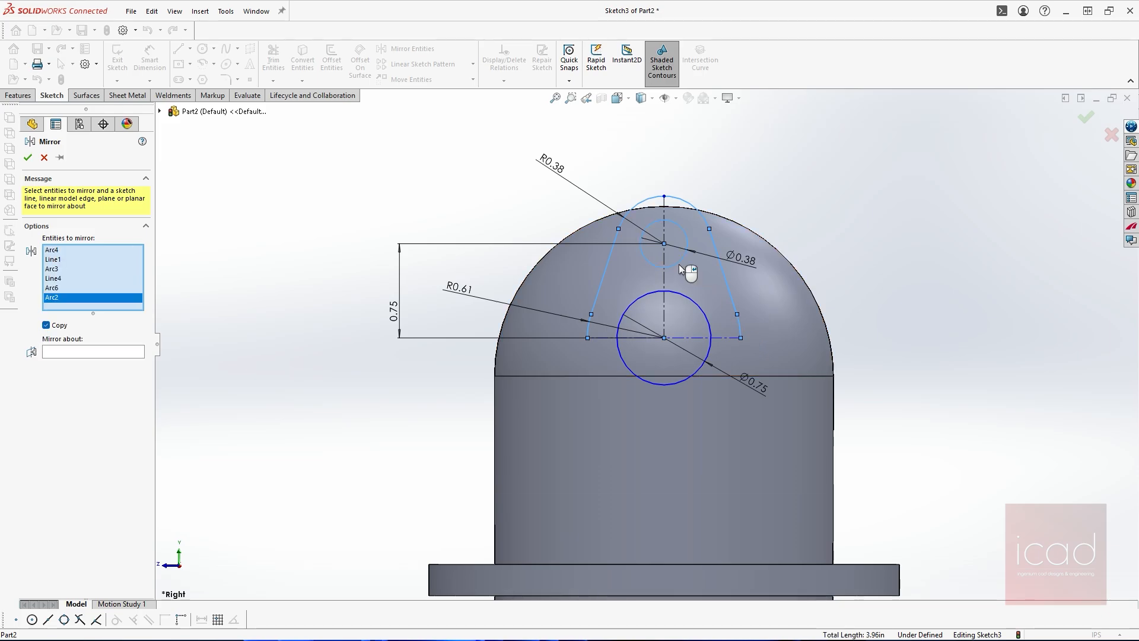
{"action": "right_click", "coordinate": [679, 264]}
{"action": "left_click", "coordinate": [695, 337]}
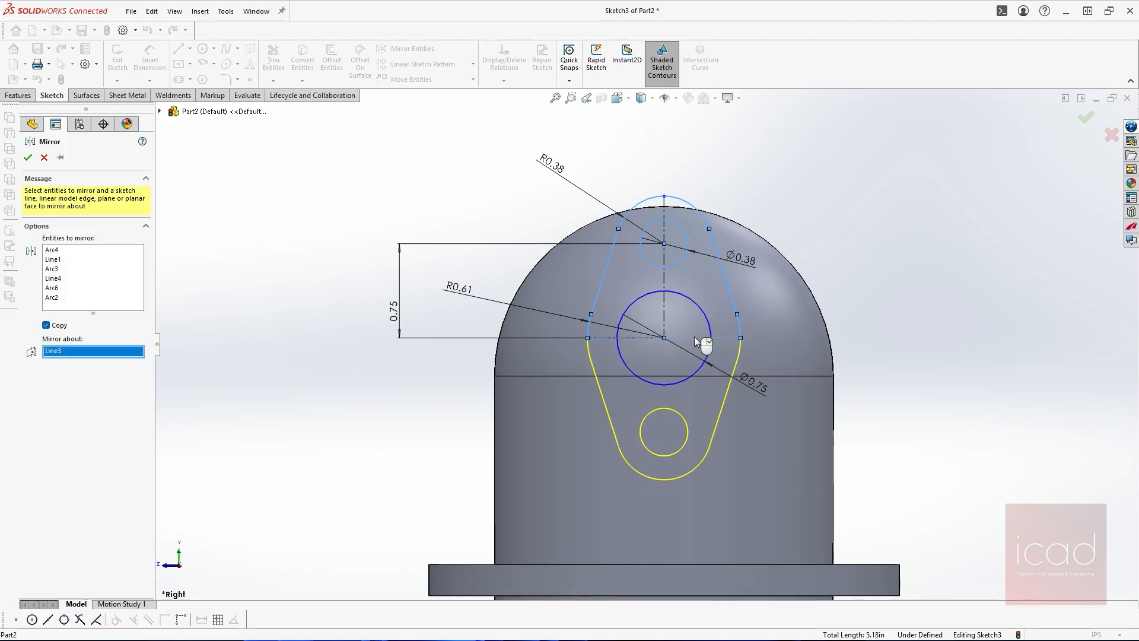
{"action": "right_click", "coordinate": [695, 337]}
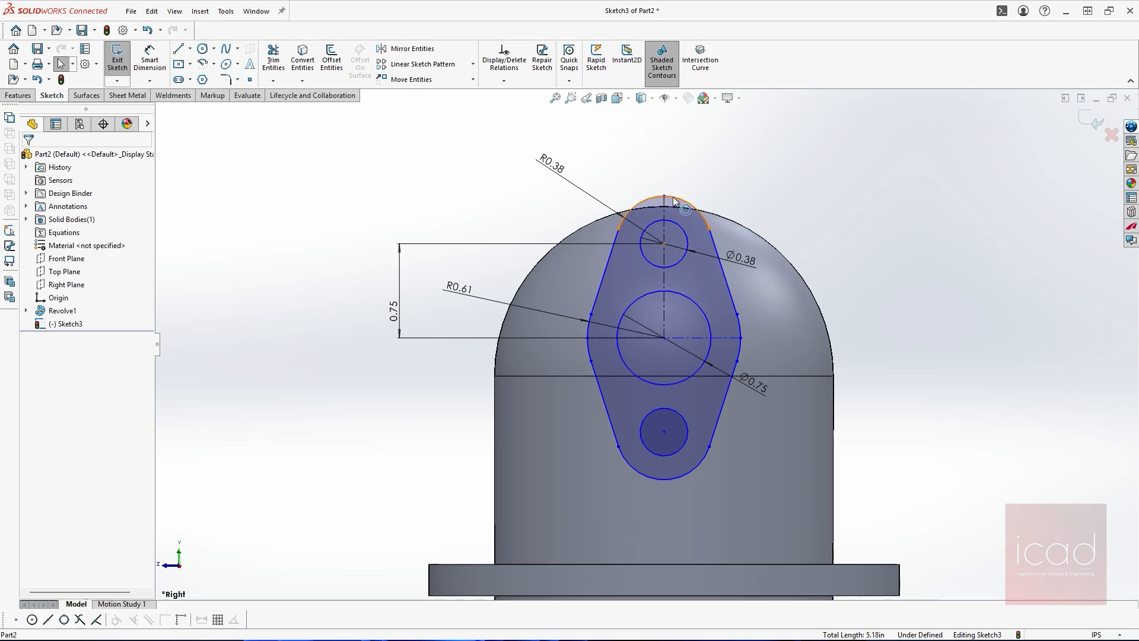
{"action": "left_click", "coordinate": [704, 215]}
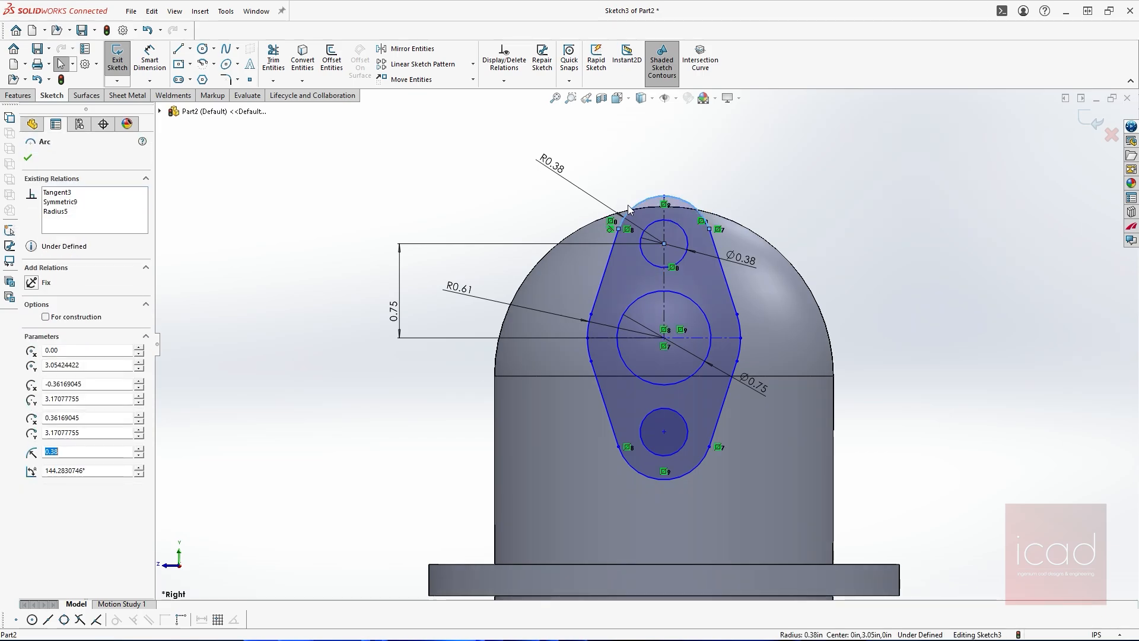
{"action": "key", "text": "Escape"}
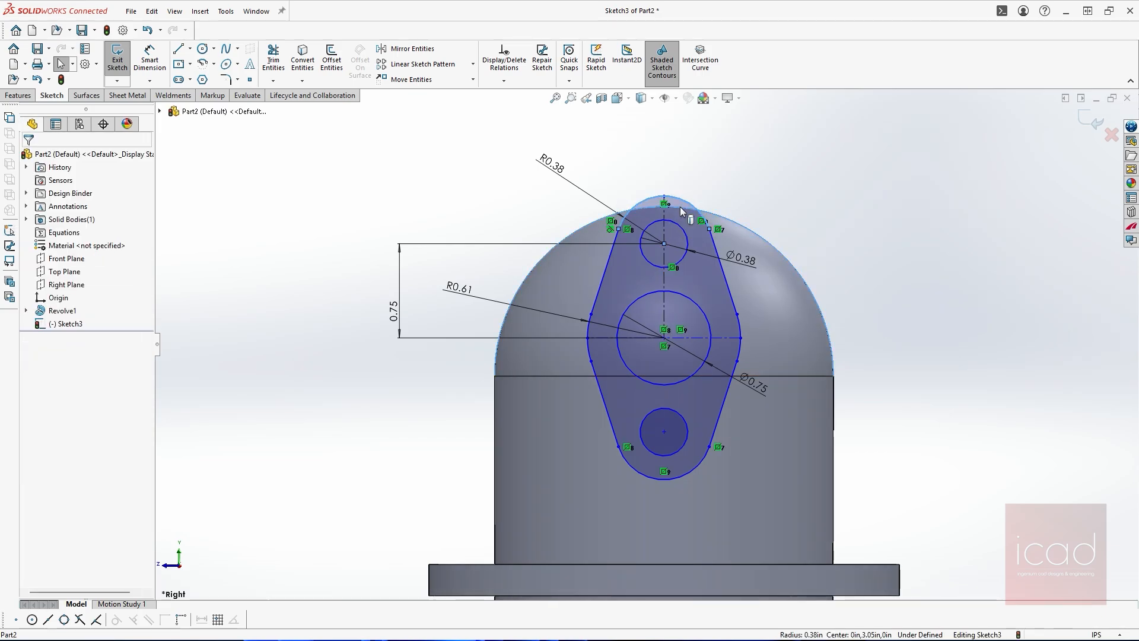
Make the plate outline's upper arc tangent to the dome's silhouette edge.
{"action": "left_click", "coordinate": [680, 207], "text": "ctrl"}
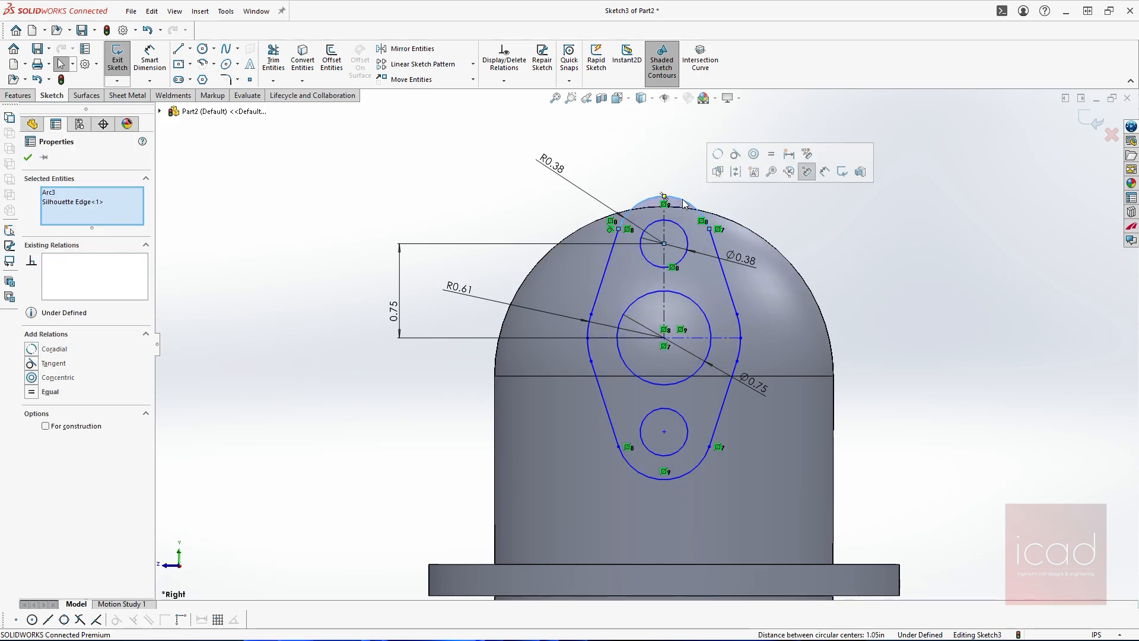
{"action": "left_click", "coordinate": [735, 154]}
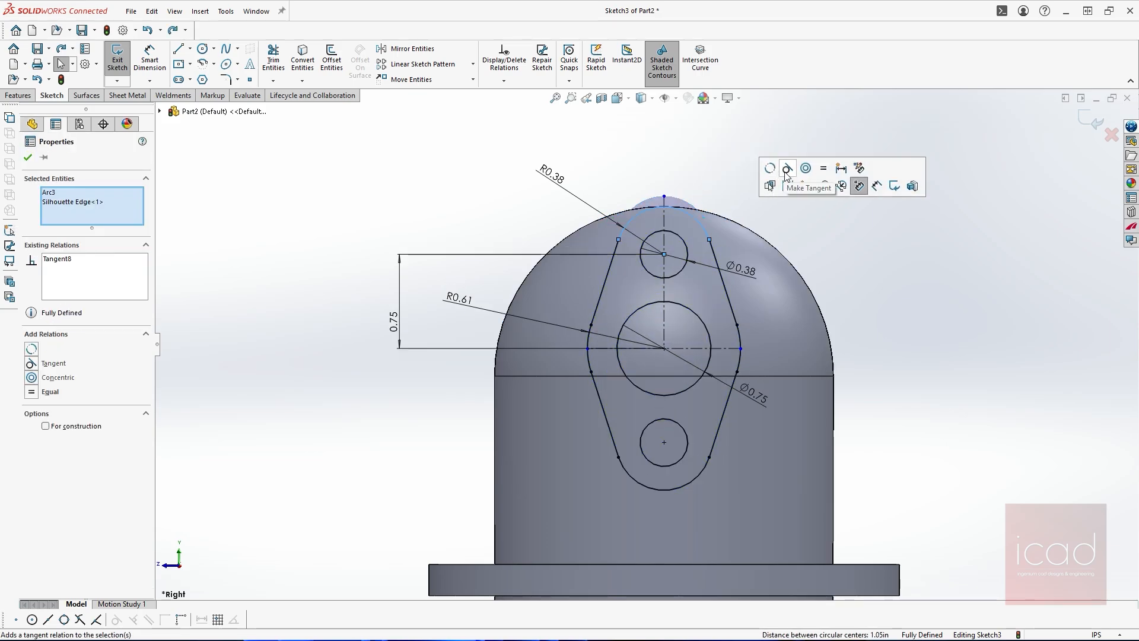
{"action": "left_click", "coordinate": [678, 168]}
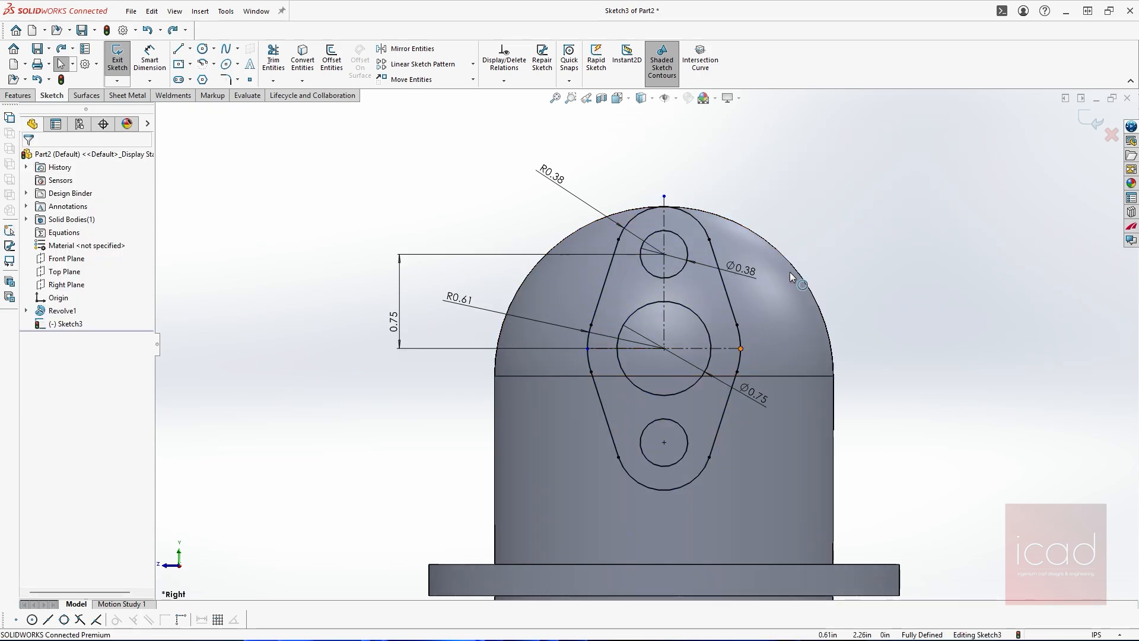
{"action": "key", "text": "t"}
{"action": "scroll", "coordinate": [658, 256], "scroll_direction": "down", "scroll_amount": 3}
{"action": "key", "text": "Escape"}
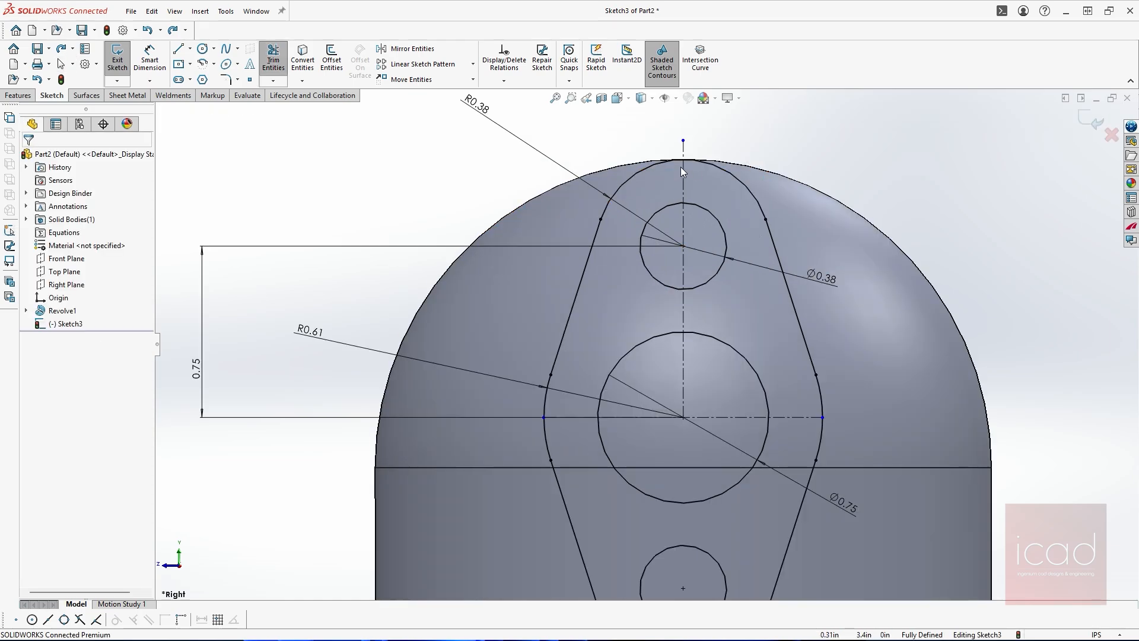
{"action": "scroll", "coordinate": [689, 372], "scroll_direction": "up", "scroll_amount": 3}
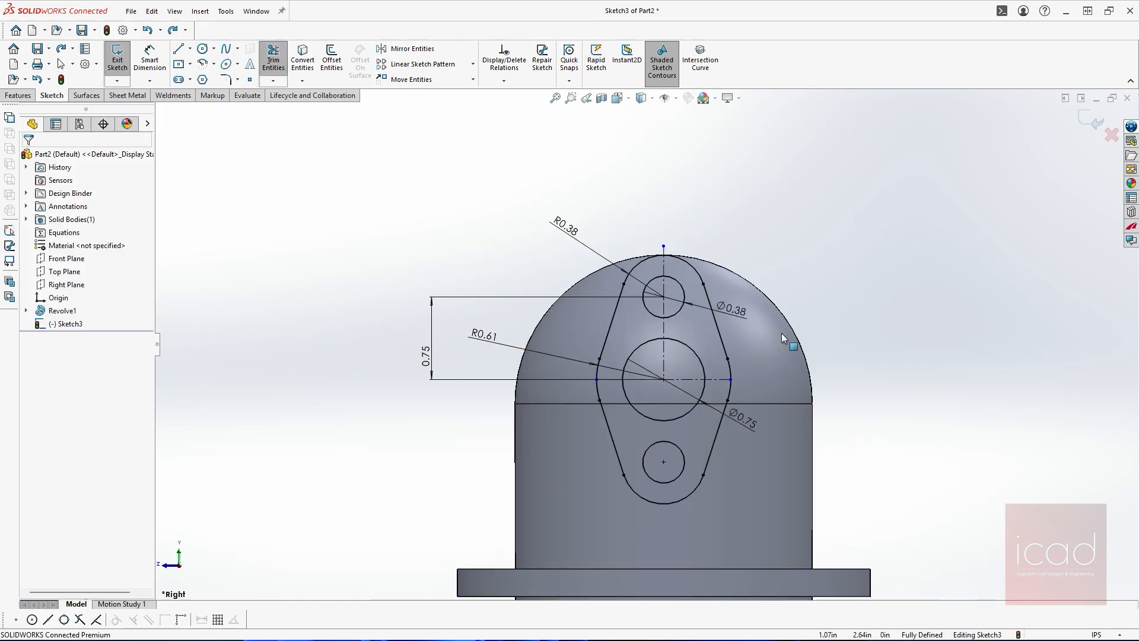
Begin a boss extrusion of the plate sketch with a Blind end condition and a depth of about 2.72 in.
{"action": "left_click", "coordinate": [14, 95]}
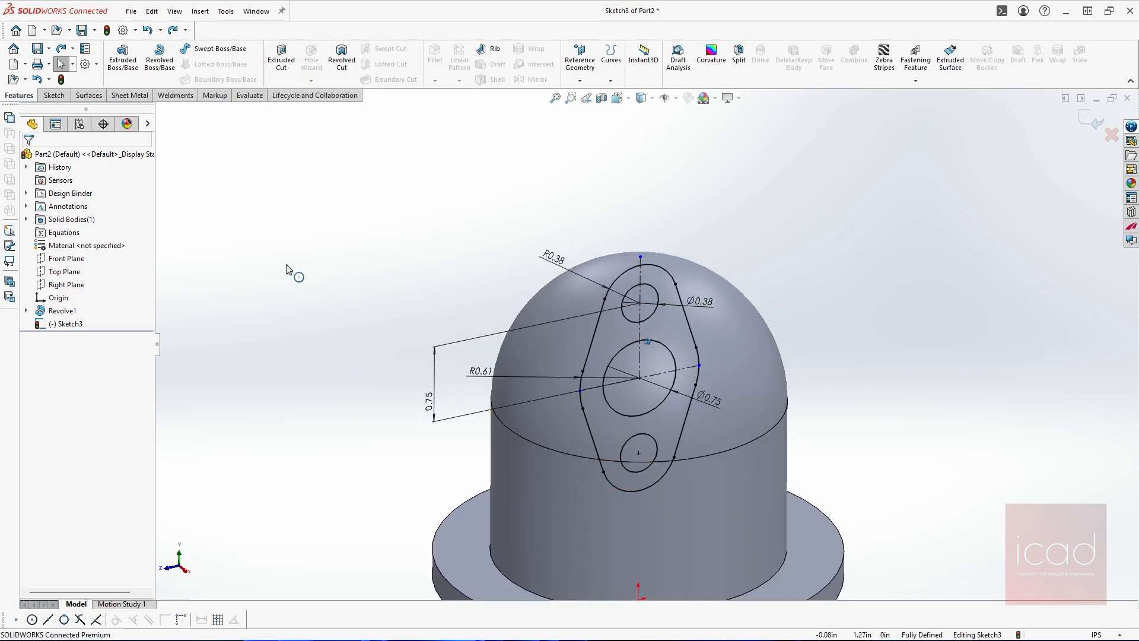
{"action": "left_click", "coordinate": [126, 59]}
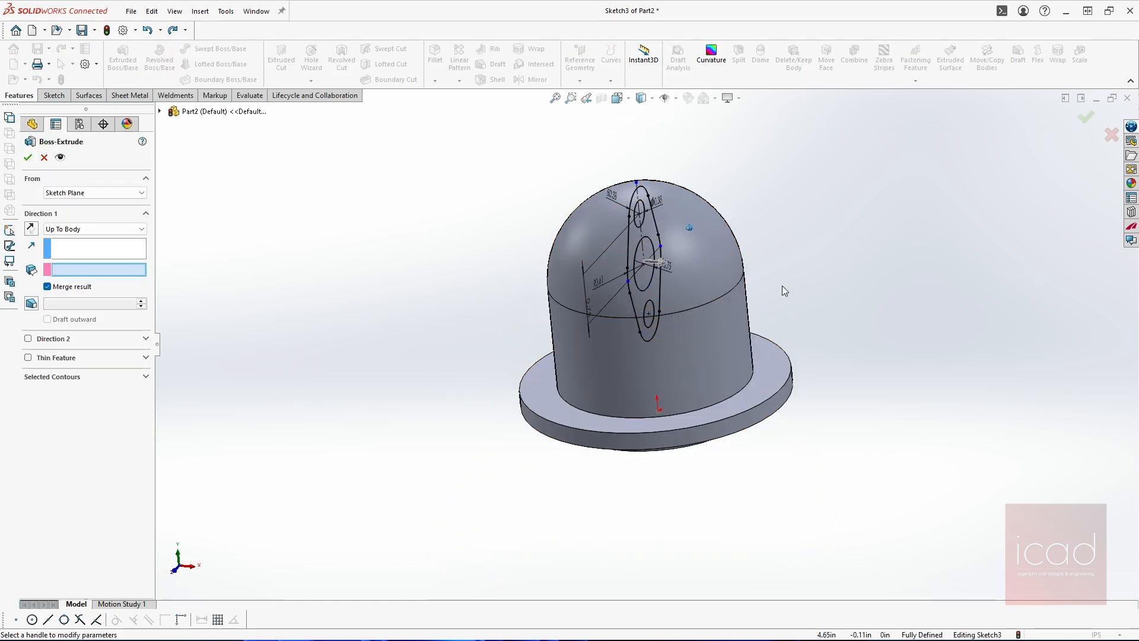
{"action": "middle_click_drag", "start_coordinate": [672, 329], "coordinate": [682, 413]}
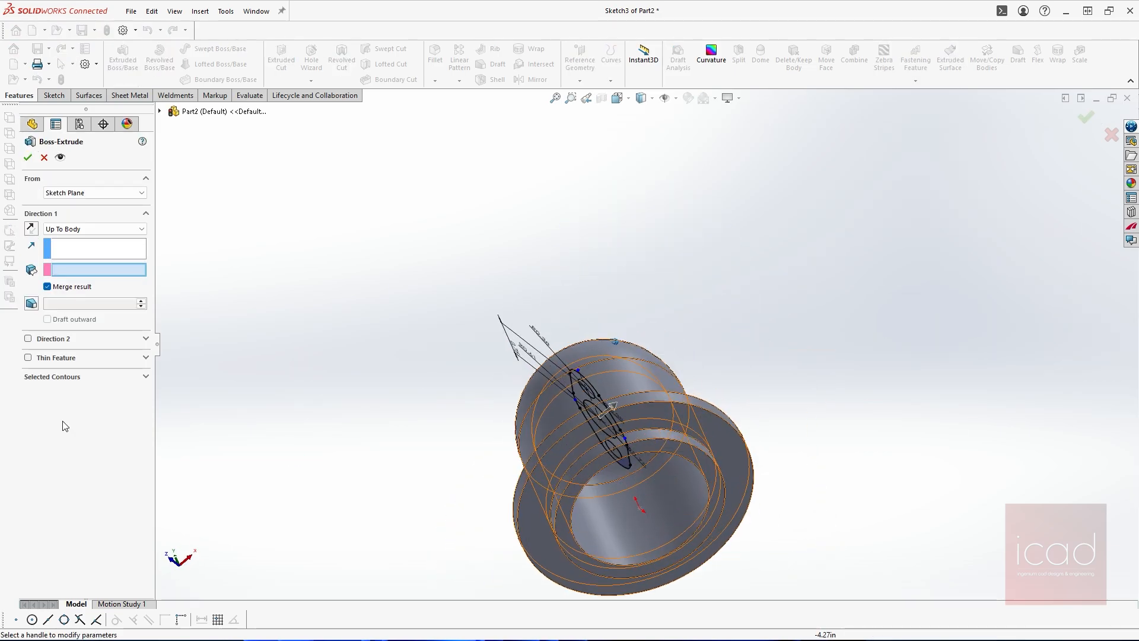
{"action": "left_click", "coordinate": [66, 229]}
{"action": "left_click", "coordinate": [55, 240]}
{"action": "middle_click_drag", "start_coordinate": [433, 352], "coordinate": [547, 277]}
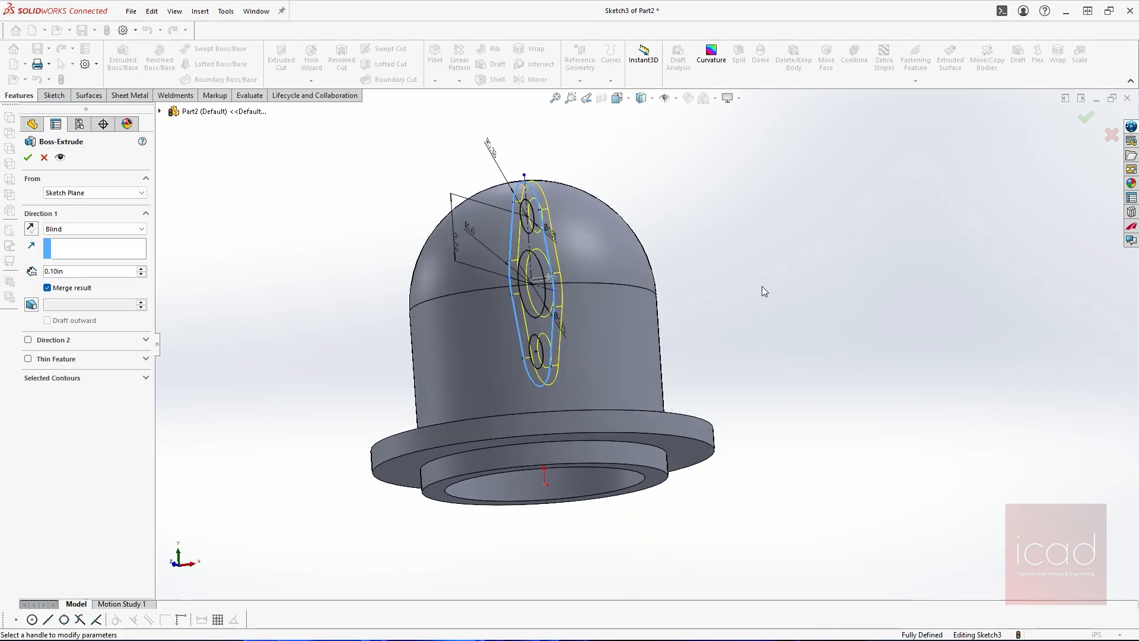
{"action": "left_click_drag", "start_coordinate": [552, 285], "coordinate": [761, 279]}
{"action": "middle_click_drag", "start_coordinate": [760, 279], "coordinate": [664, 270]}
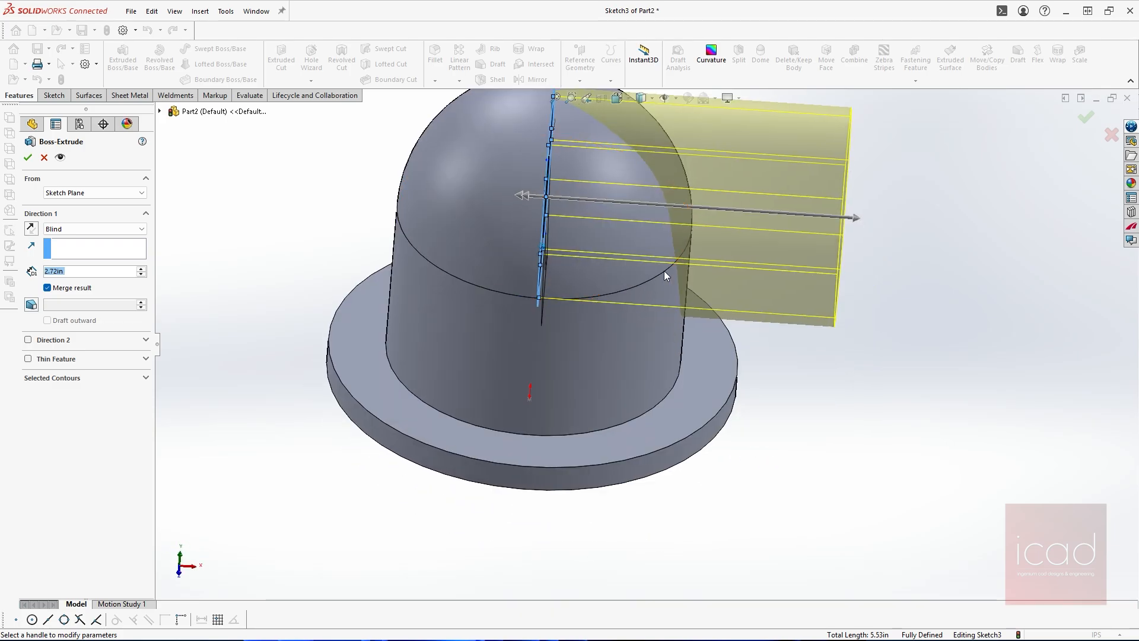
{"action": "mouse_move", "coordinate": [616, 332]}
{"action": "middle_mouse_down"}
{"action": "mouse_move", "coordinate": [643, 353]}
{"action": "mouse_move", "coordinate": [617, 384]}
{"action": "mouse_move", "coordinate": [633, 368]}
{"action": "middle_mouse_up"}
Start the boss extrusion at an Offset of 2.75 in from the sketch plane.
{"action": "left_click", "coordinate": [67, 193]}
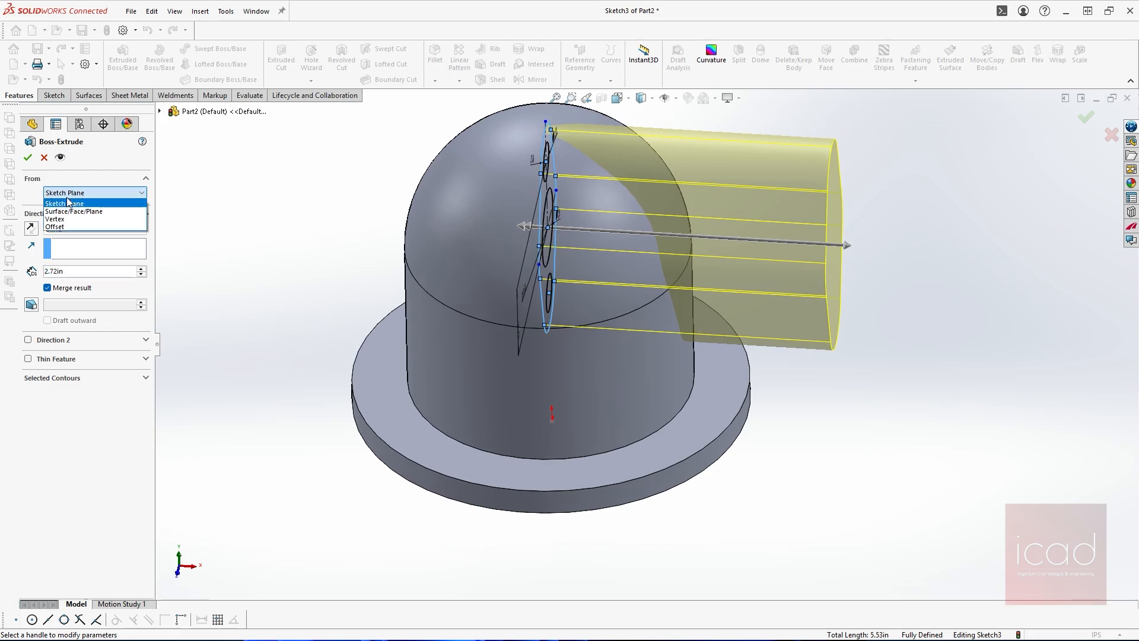
{"action": "left_click", "coordinate": [67, 226]}
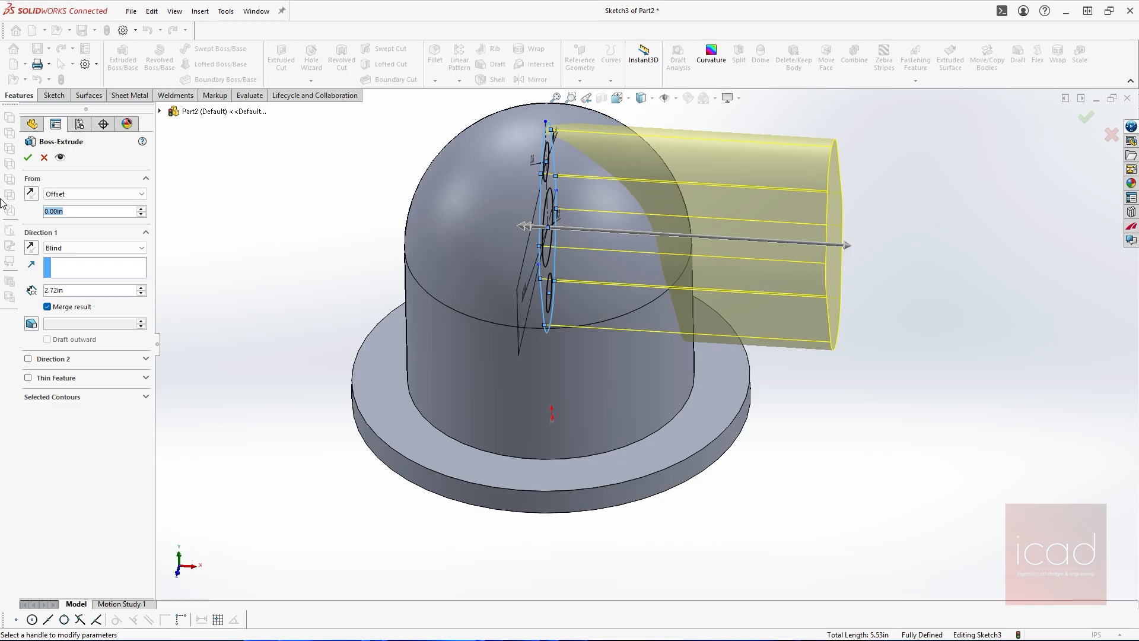
{"action": "type", "text": "2.75"}
{"action": "key", "text": "Return"}
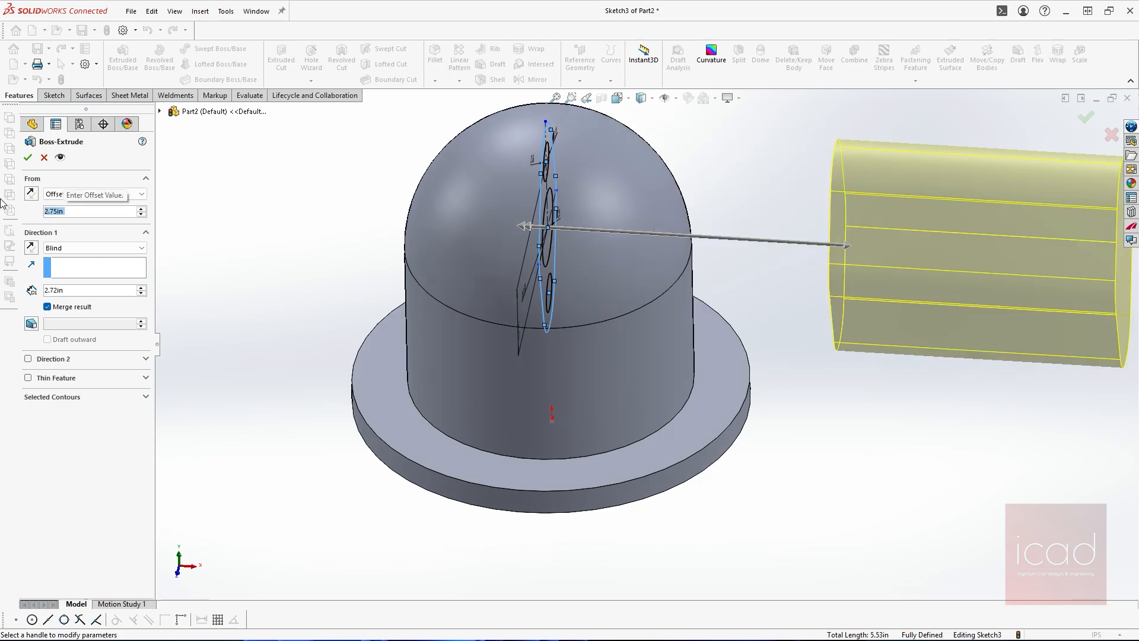
Reverse the extrusion toward the dome, end it Up To Body at the revolved body, and accept the boss.
{"action": "left_click", "coordinate": [31, 248]}
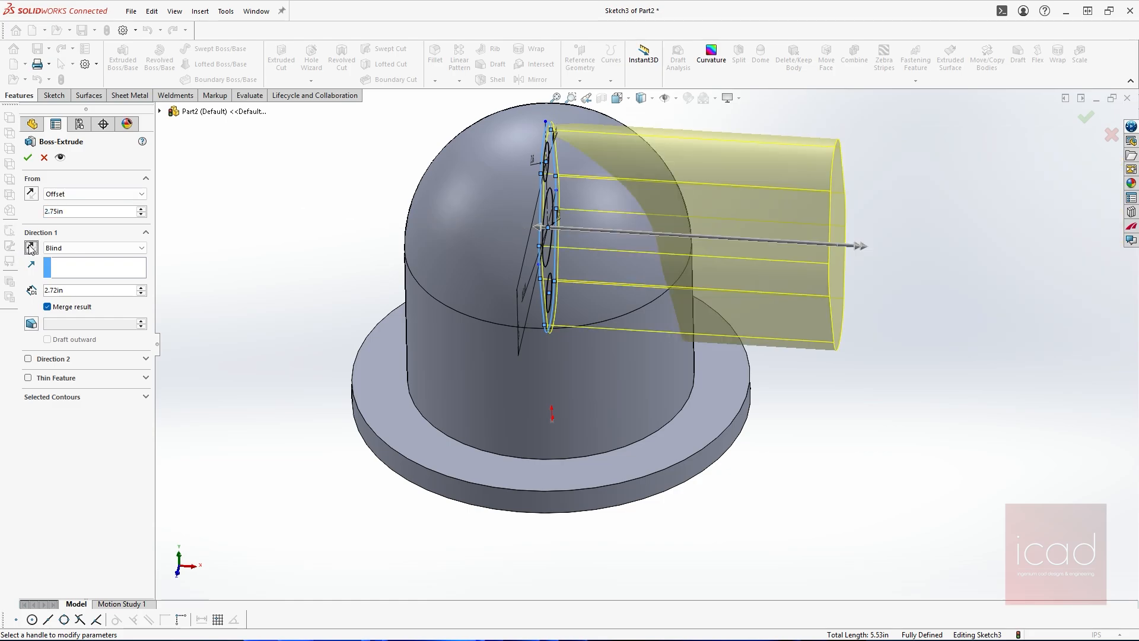
{"action": "left_click", "coordinate": [72, 248]}
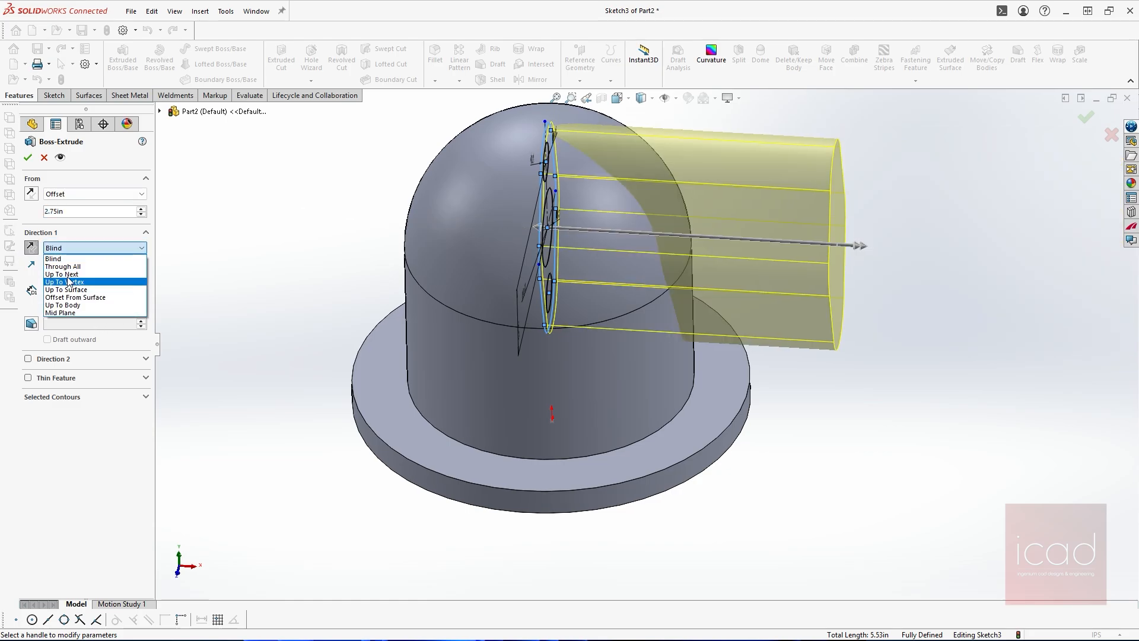
{"action": "left_click", "coordinate": [83, 305]}
{"action": "middle_click_drag", "start_coordinate": [705, 265], "coordinate": [579, 282]}
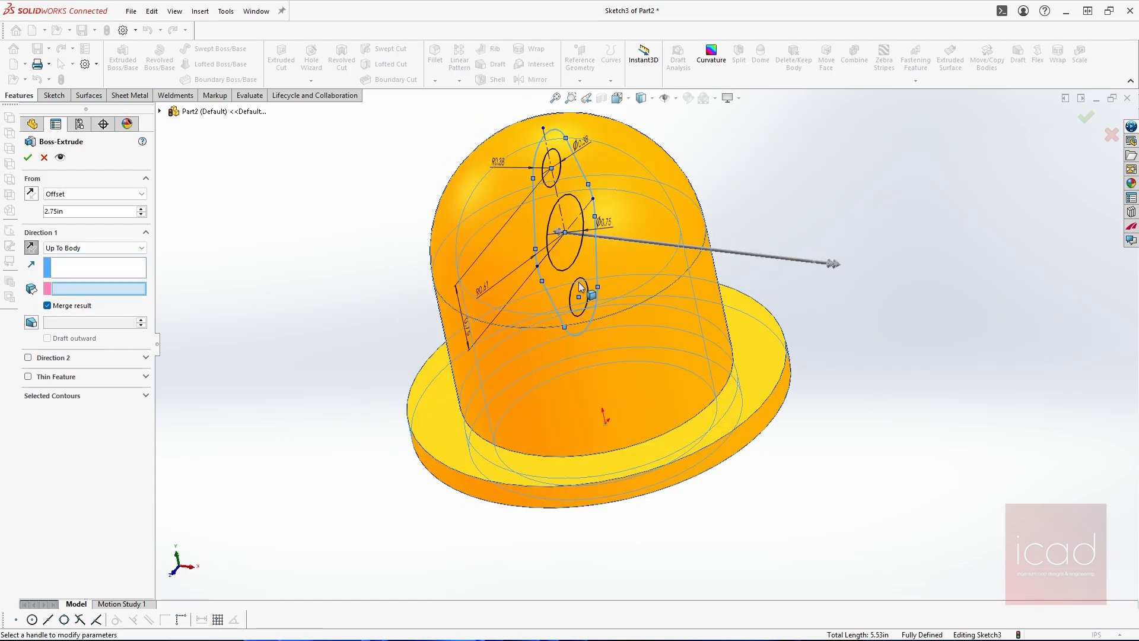
{"action": "left_click", "coordinate": [578, 283]}
{"action": "scroll", "coordinate": [618, 185], "scroll_direction": "up", "scroll_amount": 1}
{"action": "middle_click_drag", "start_coordinate": [562, 159], "coordinate": [592, 186]}
{"action": "middle_click_drag", "start_coordinate": [592, 267], "coordinate": [594, 264]}
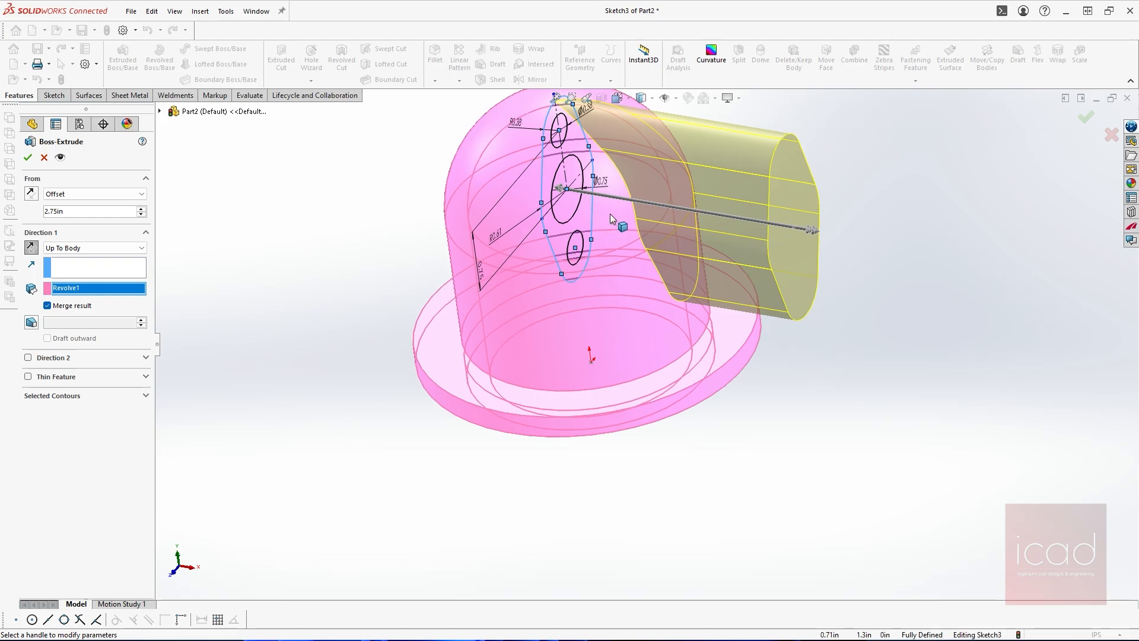
{"action": "middle_click_drag", "start_coordinate": [824, 289], "coordinate": [884, 347]}
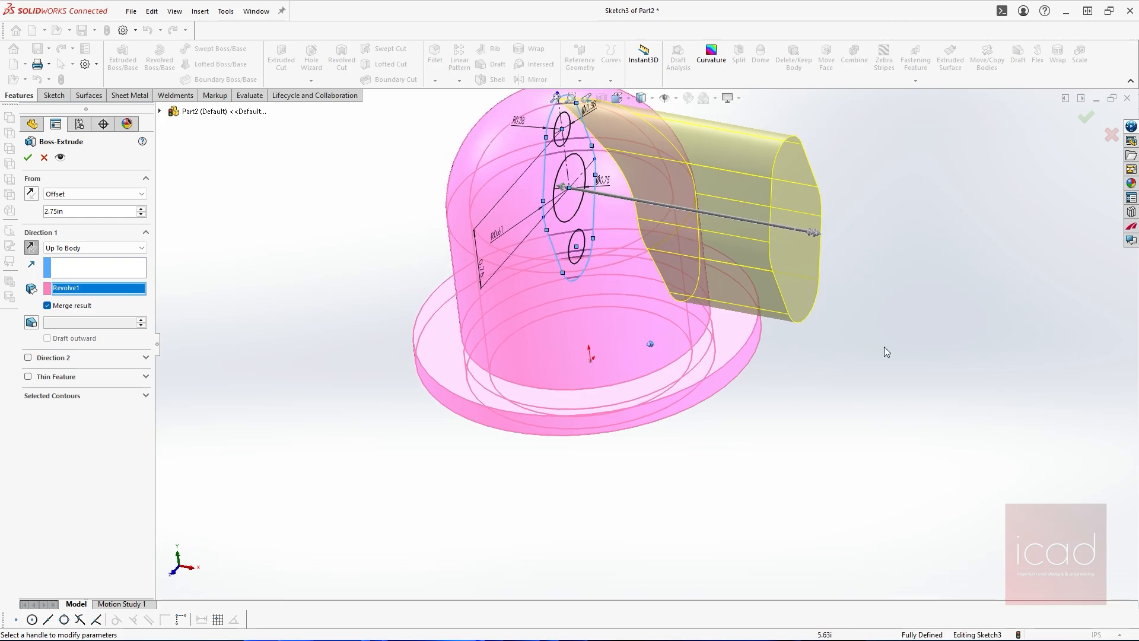
{"action": "middle_click_drag", "start_coordinate": [822, 281], "coordinate": [821, 280]}
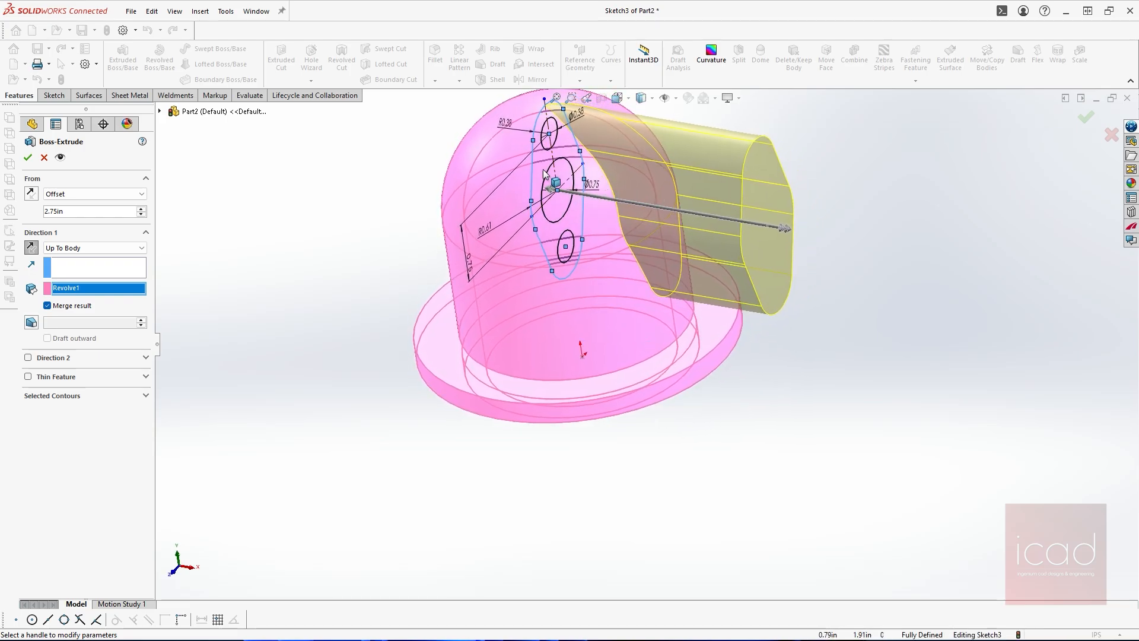
{"action": "left_click", "coordinate": [1086, 117]}
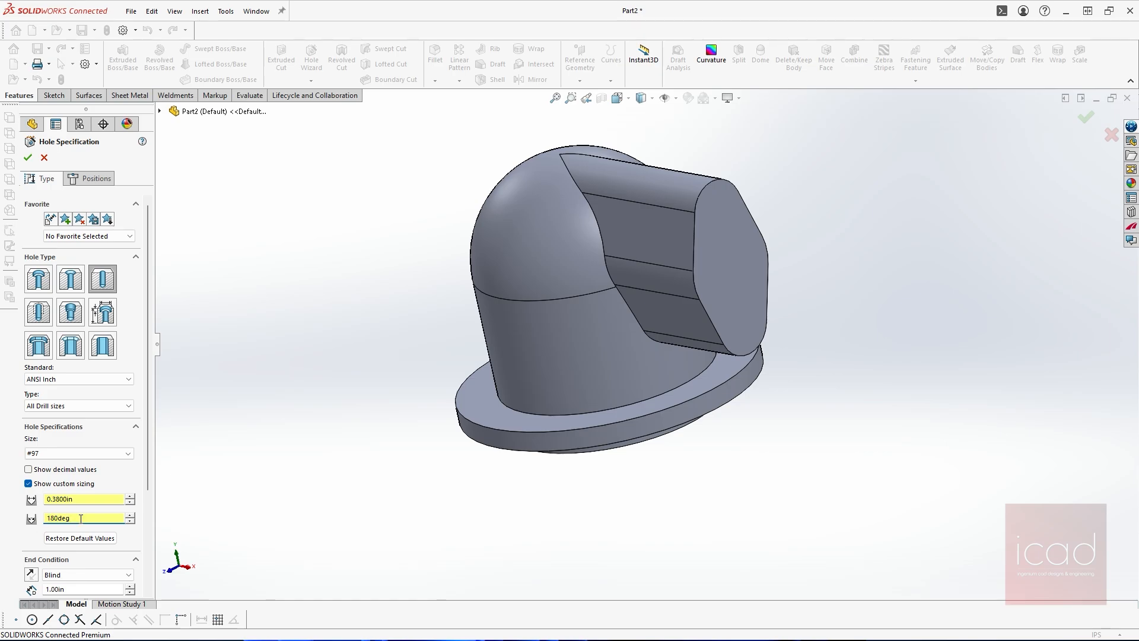
Place two 0.38 in diameter, 1.00 in deep blind holes on the boss's end face, centered on its upper and lower arcs.
{"action": "scroll", "coordinate": [89, 534], "scroll_direction": "down", "scroll_amount": 3}
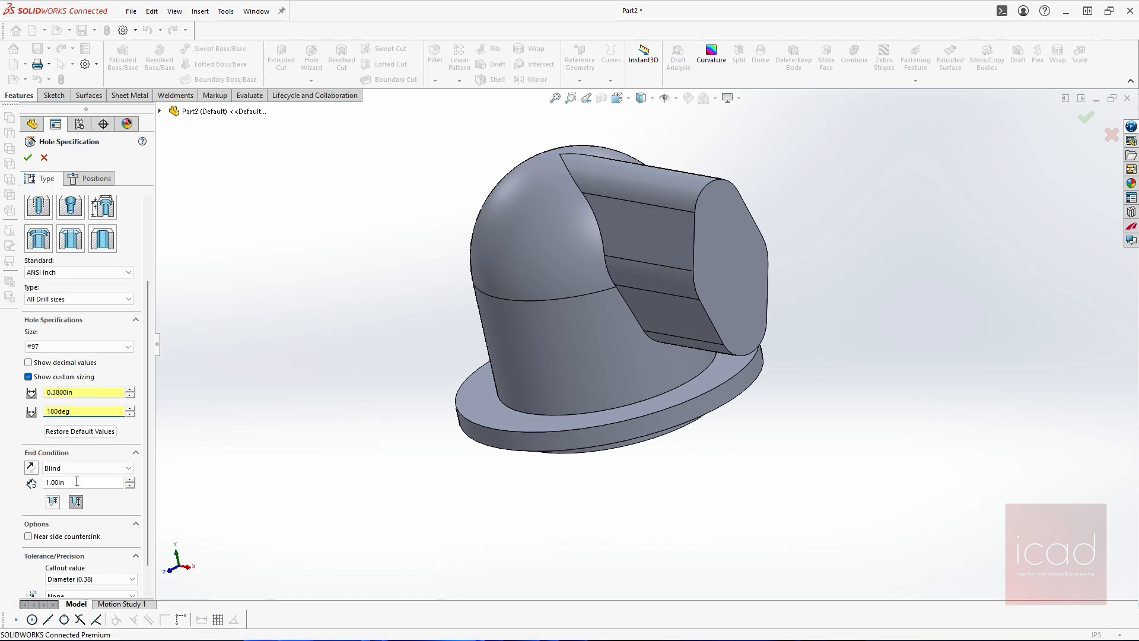
{"action": "left_click", "coordinate": [95, 177]}
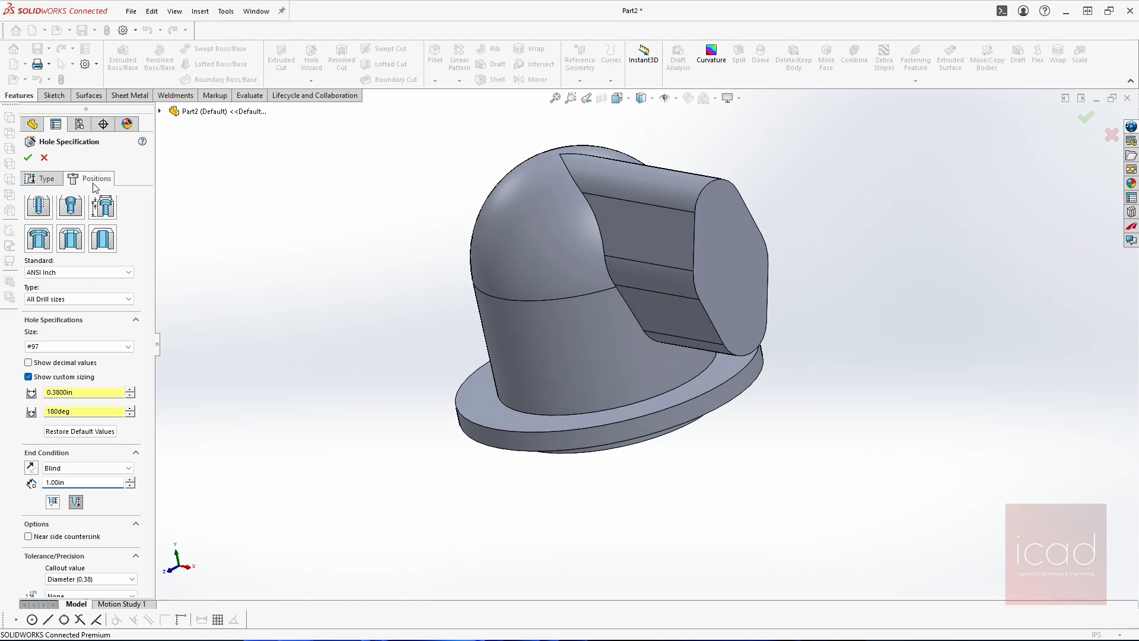
{"action": "left_click", "coordinate": [754, 255]}
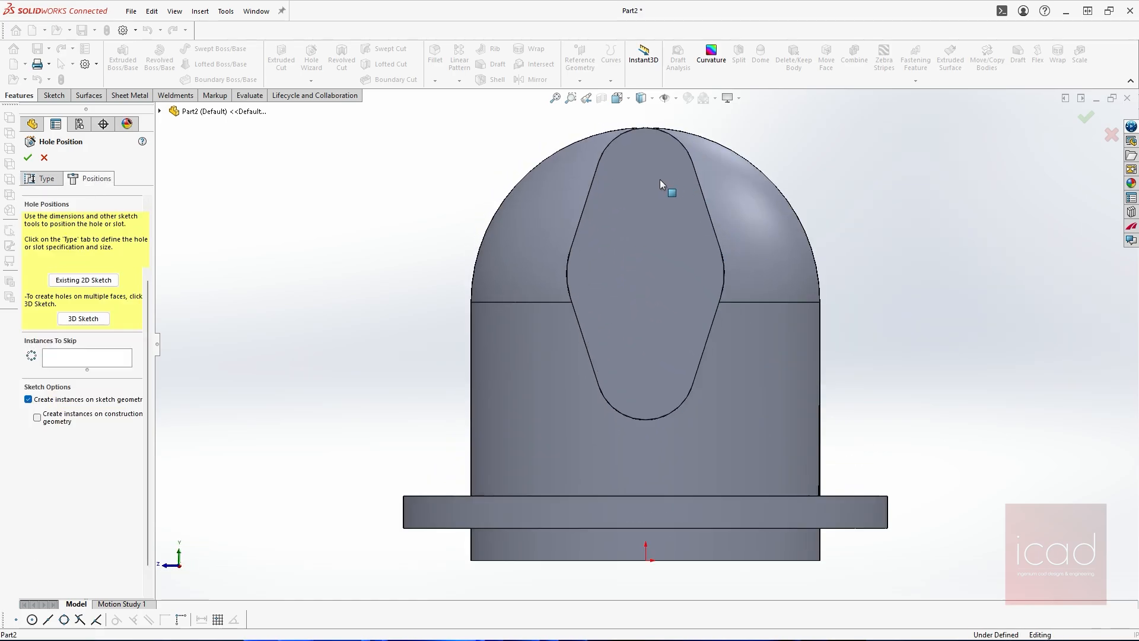
{"action": "left_click", "coordinate": [706, 206]}
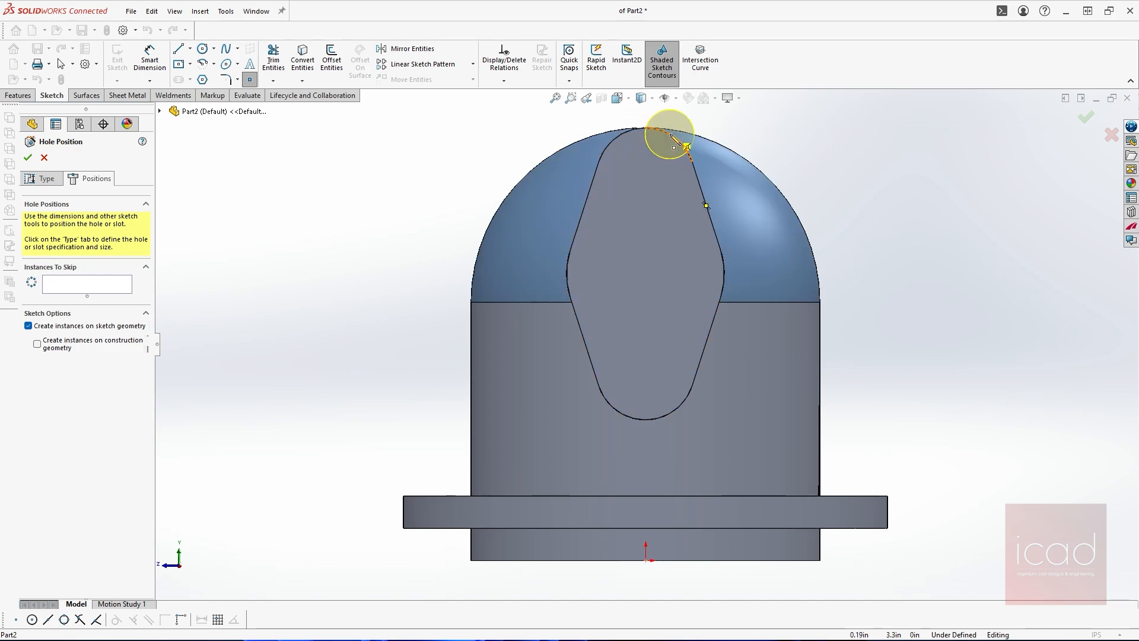
{"action": "left_click", "coordinate": [646, 177]}
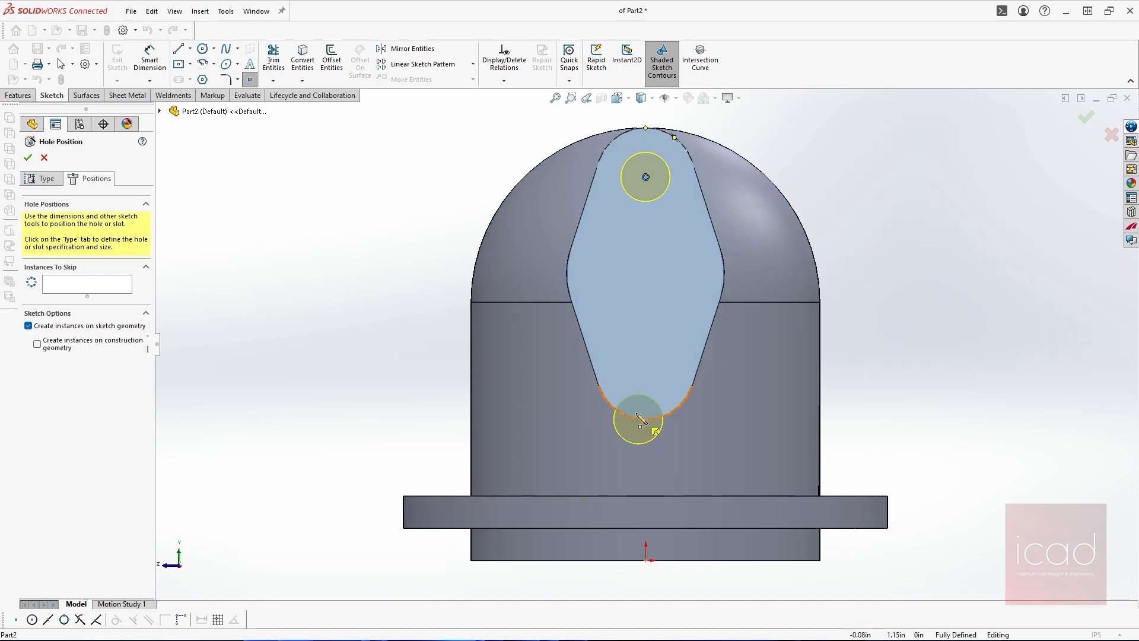
{"action": "left_click", "coordinate": [646, 371]}
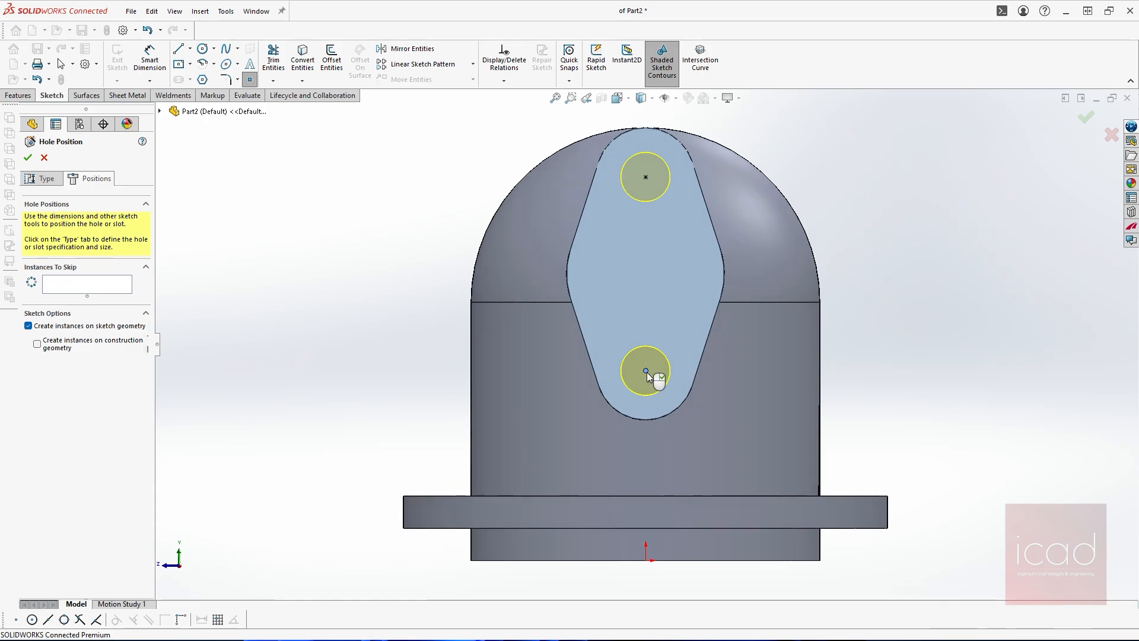
{"action": "right_click", "coordinate": [647, 372]}
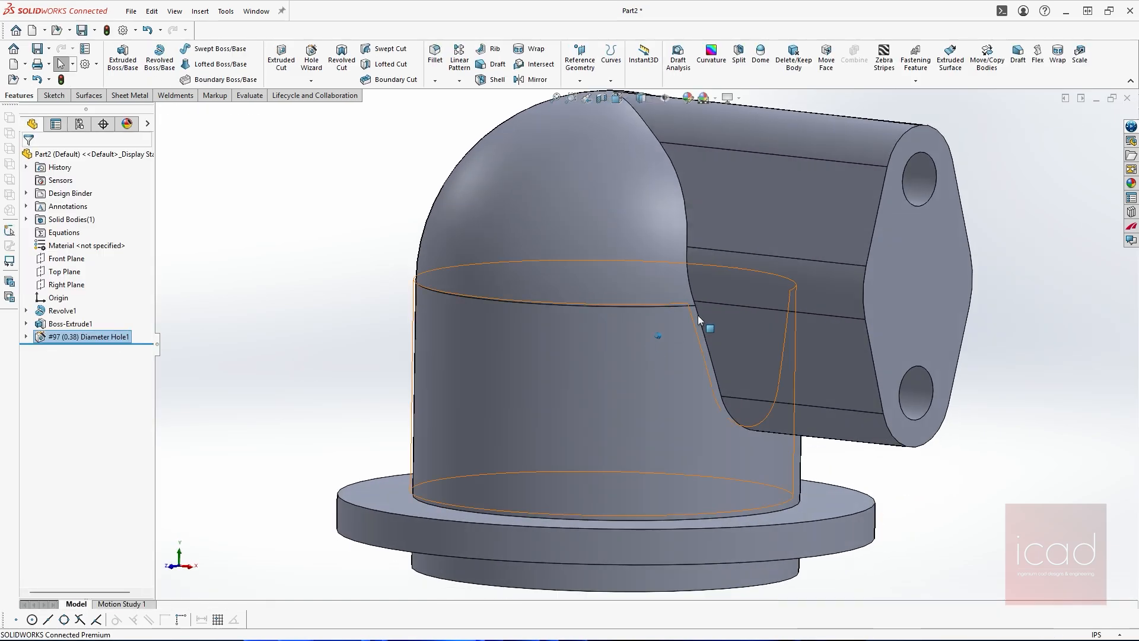
Show the plate sketch absorbed in the boss extrusion.
{"action": "left_click", "coordinate": [26, 324]}
{"action": "left_click", "coordinate": [66, 337]}
{"action": "left_click", "coordinate": [75, 319]}
{"action": "left_click", "coordinate": [203, 386]}
{"action": "left_click", "coordinate": [61, 338]}
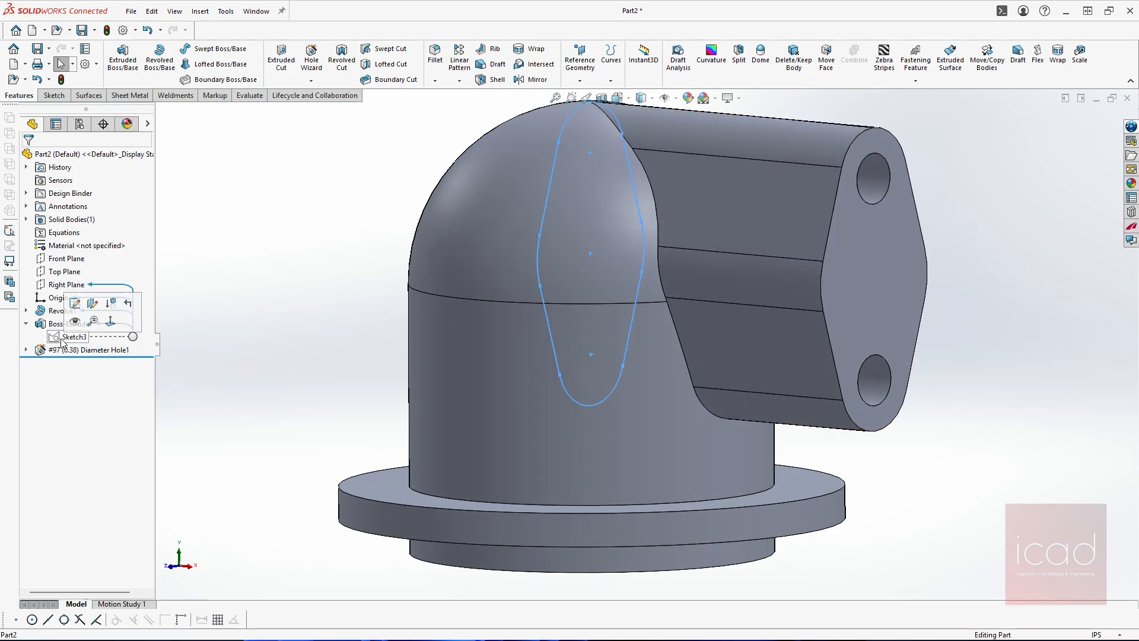
{"action": "left_click", "coordinate": [74, 321]}
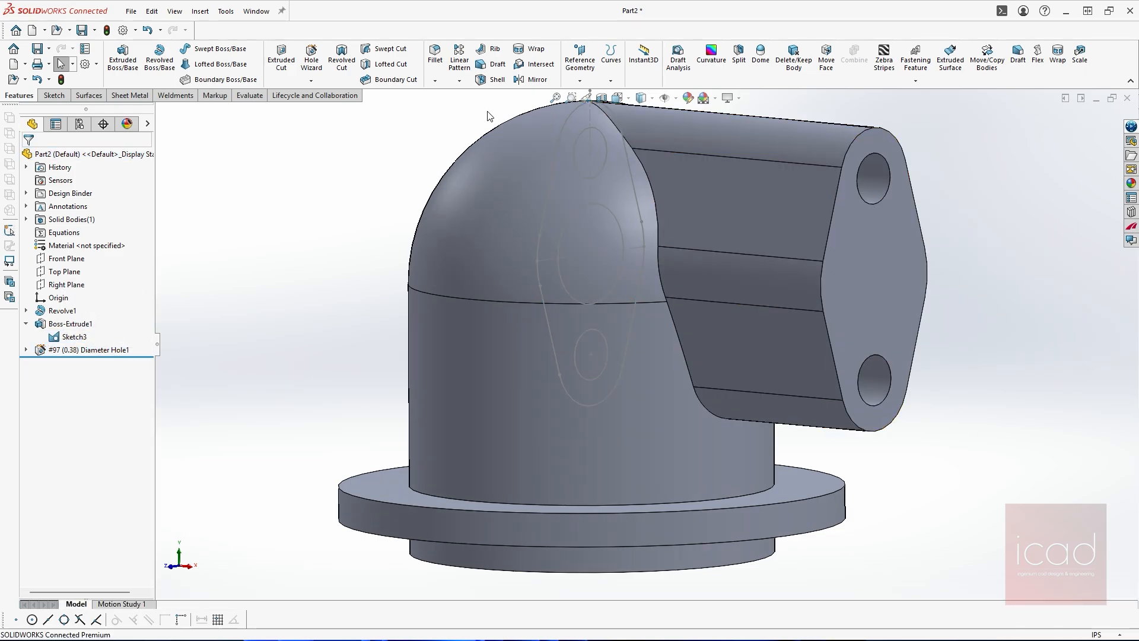
Extrude-cut the sketch's 0.75 in circle Up To Next, reversed so that it passes out through the boss.
{"action": "left_click", "coordinate": [565, 229]}
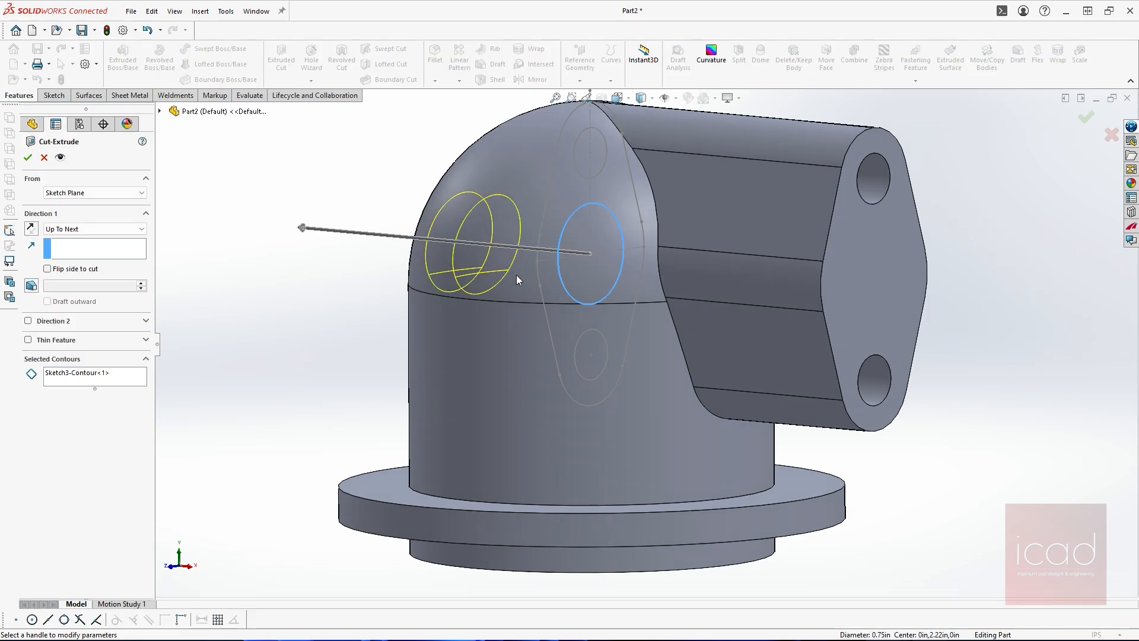
{"action": "left_click", "coordinate": [30, 229]}
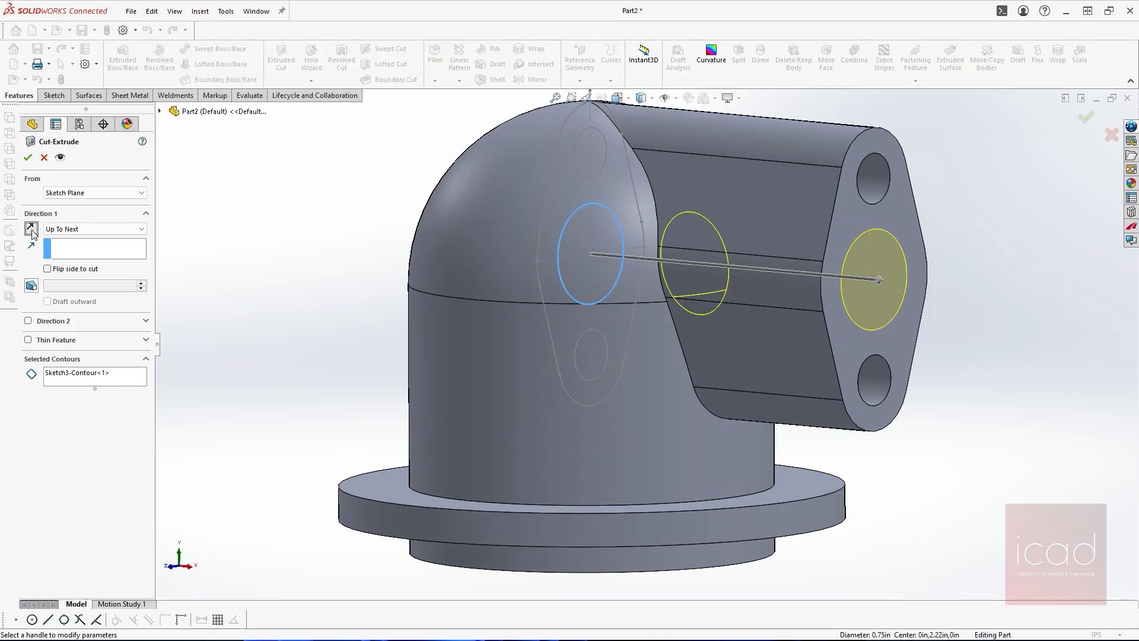
{"action": "middle_click_drag", "start_coordinate": [532, 236], "coordinate": [969, 158]}
{"action": "left_click", "coordinate": [1087, 117]}
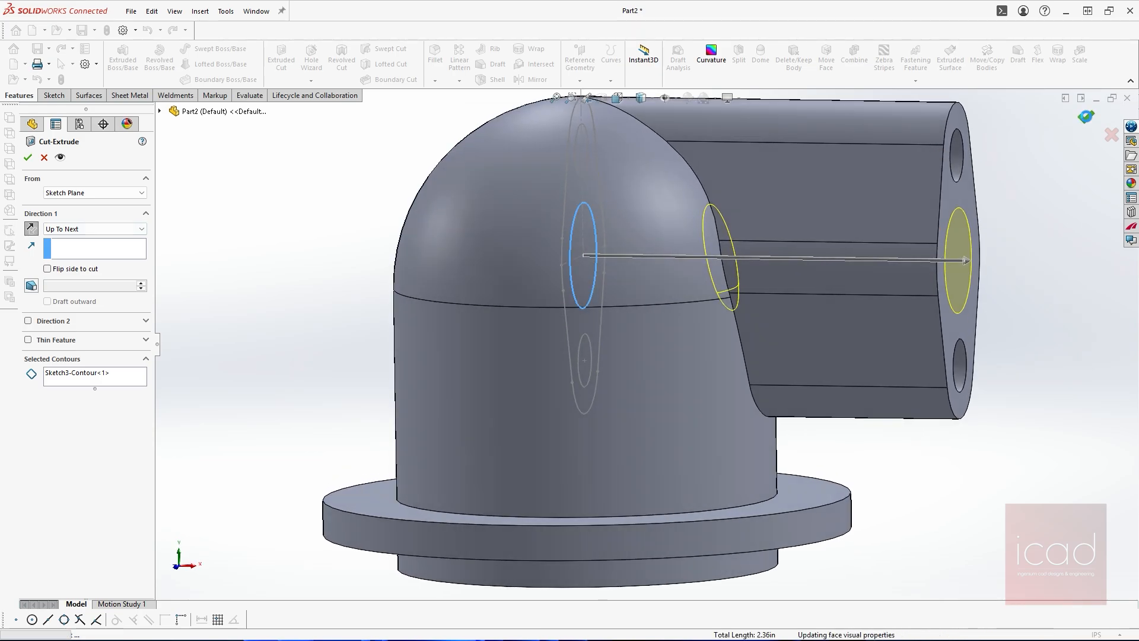
Begin a circular pattern that includes the central bore cut, the two small holes, and the tapered boss as features.
{"action": "middle_click_drag", "start_coordinate": [980, 234], "coordinate": [980, 234]}
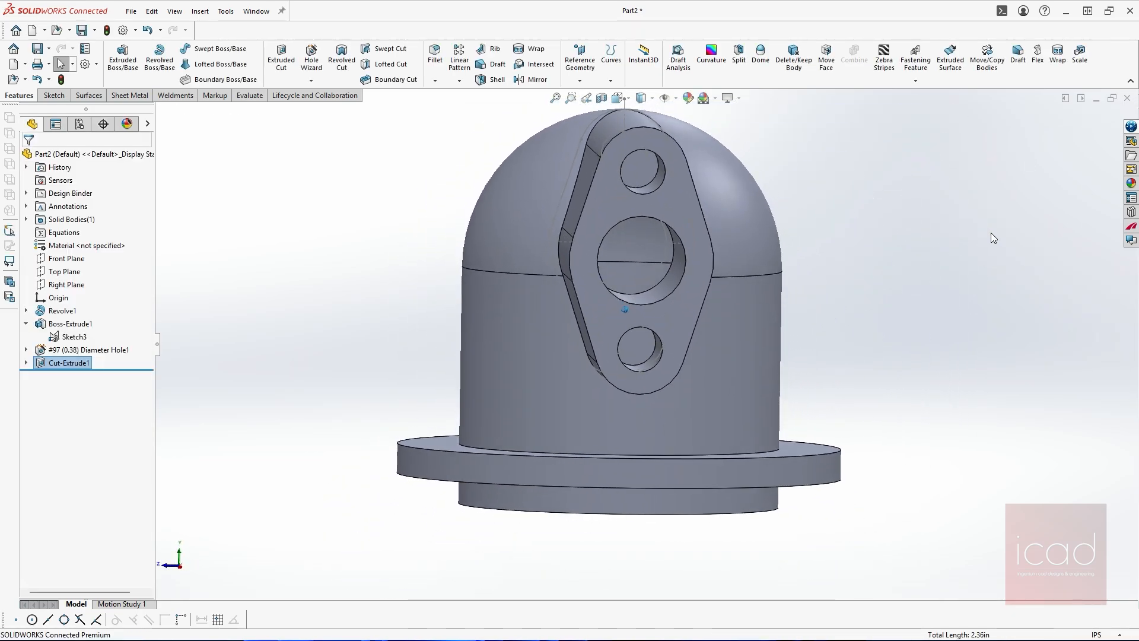
{"action": "left_click", "coordinate": [460, 80]}
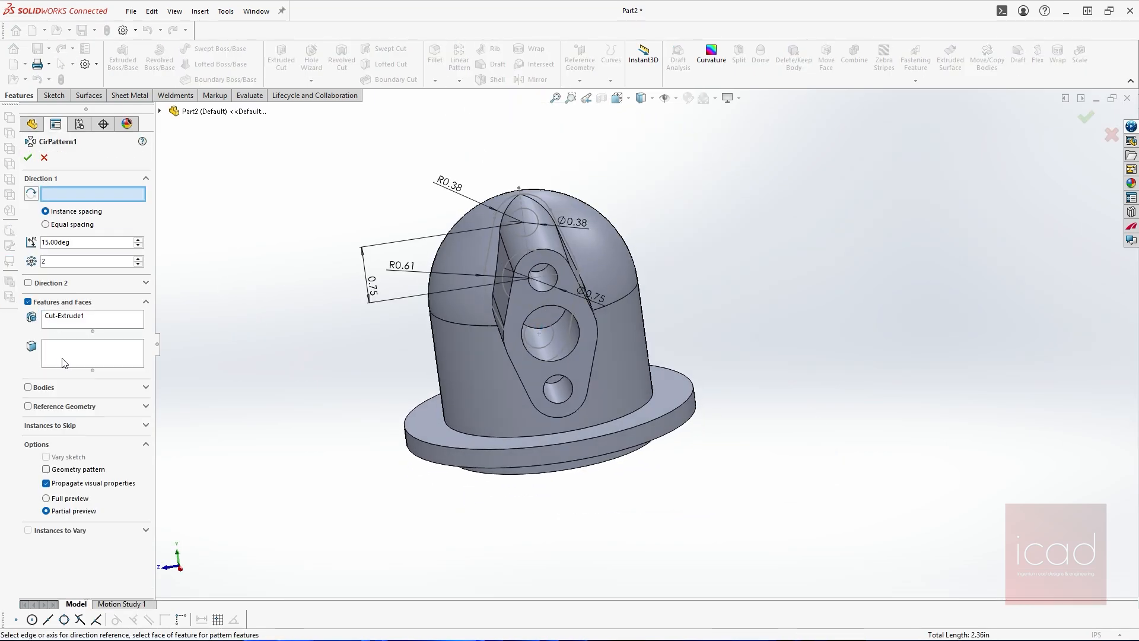
{"action": "left_click", "coordinate": [77, 318]}
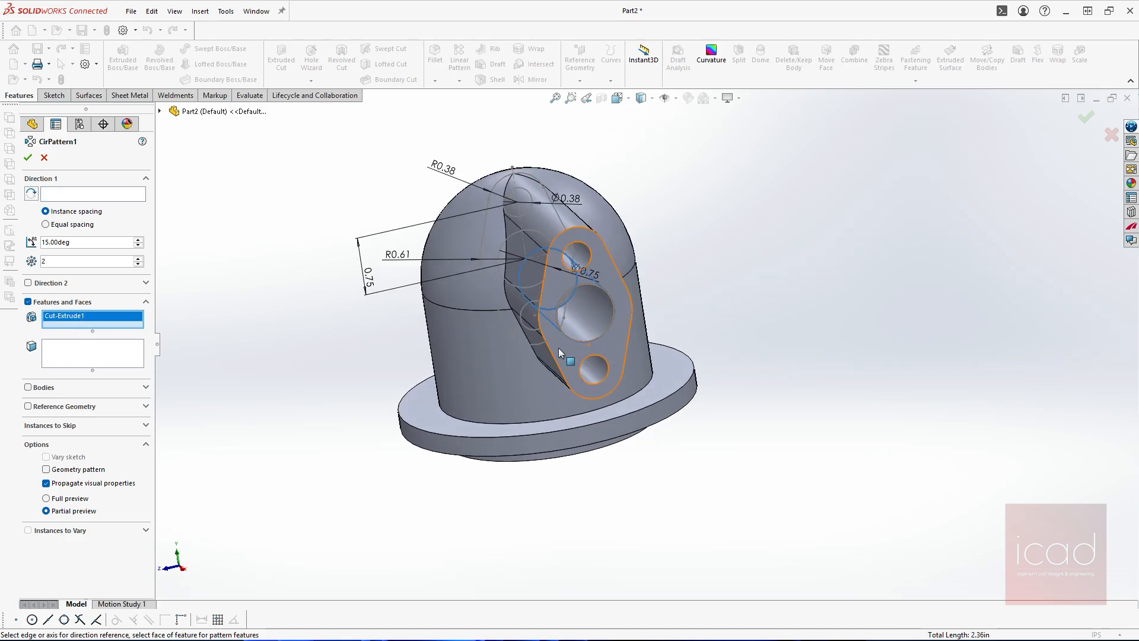
{"action": "left_click", "coordinate": [592, 366]}
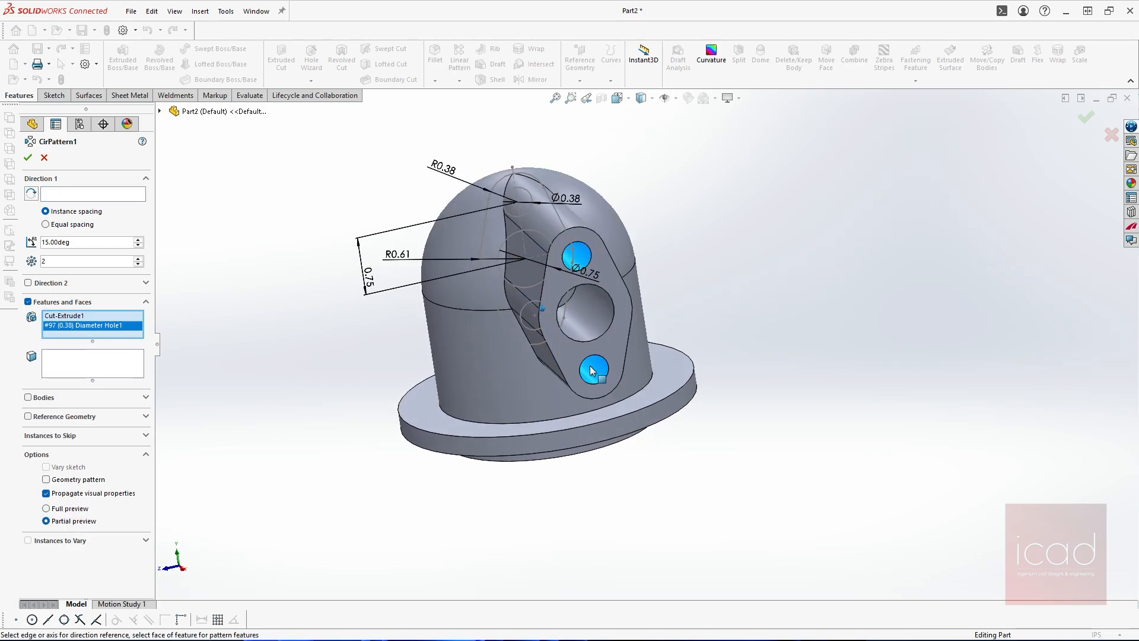
{"action": "left_click", "coordinate": [560, 355]}
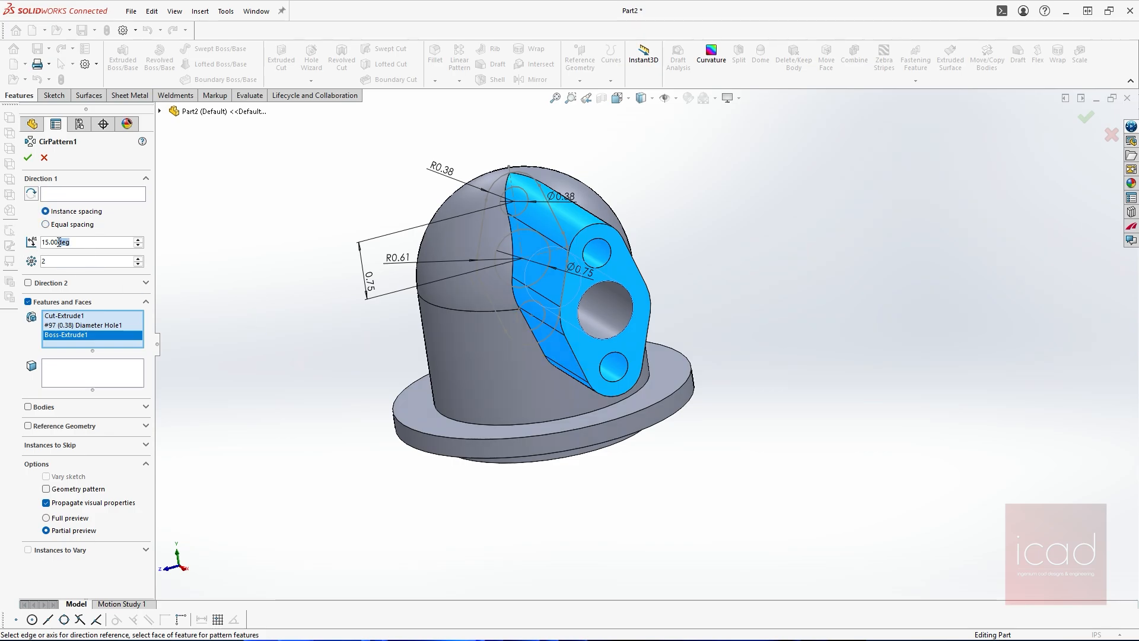
Space the pattern instances 45° apart around the cylindrical body face, reverse the direction, and accept the circular pattern.
{"action": "type", "text": "45"}
{"action": "key", "text": "Return"}
{"action": "left_click", "coordinate": [92, 196]}
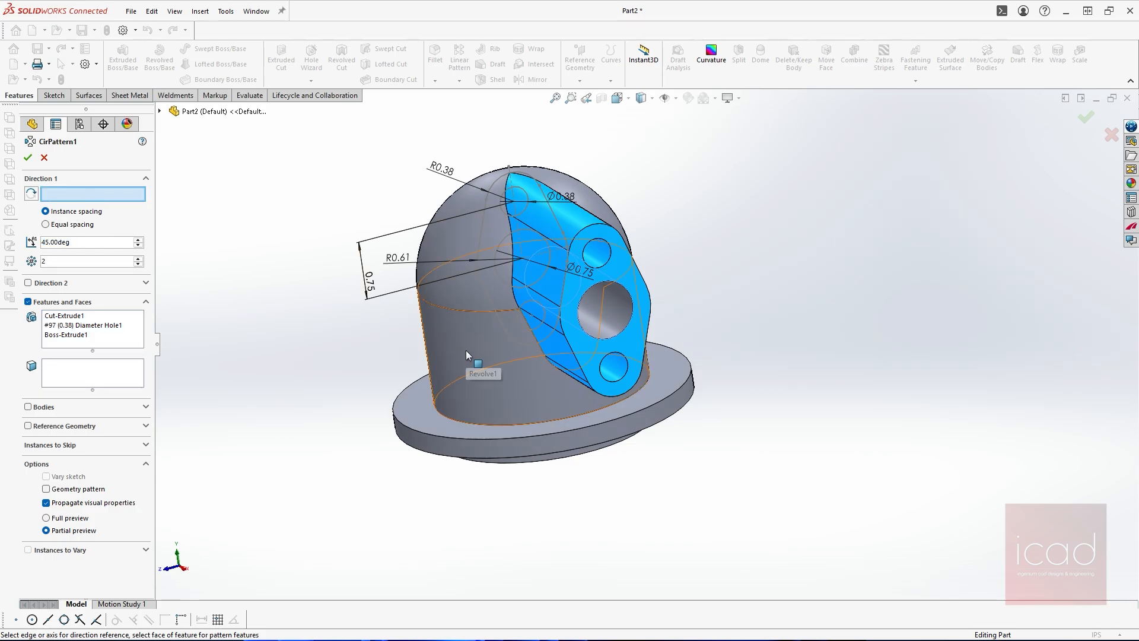
{"action": "left_click", "coordinate": [465, 350]}
{"action": "middle_click_drag", "start_coordinate": [466, 350], "coordinate": [482, 363]}
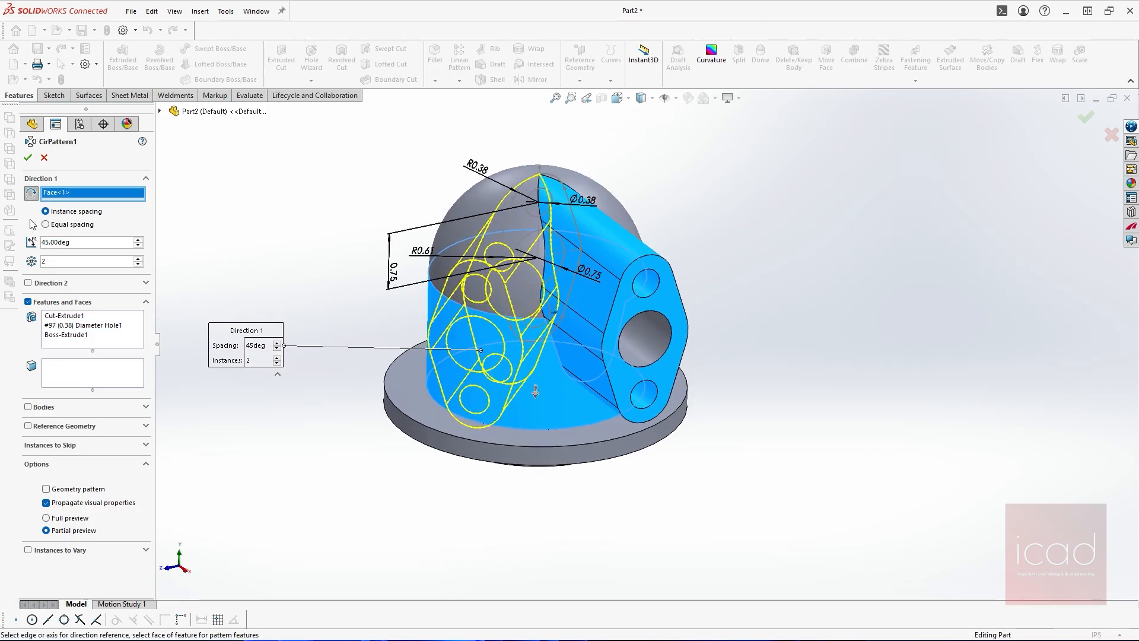
{"action": "left_click", "coordinate": [31, 193]}
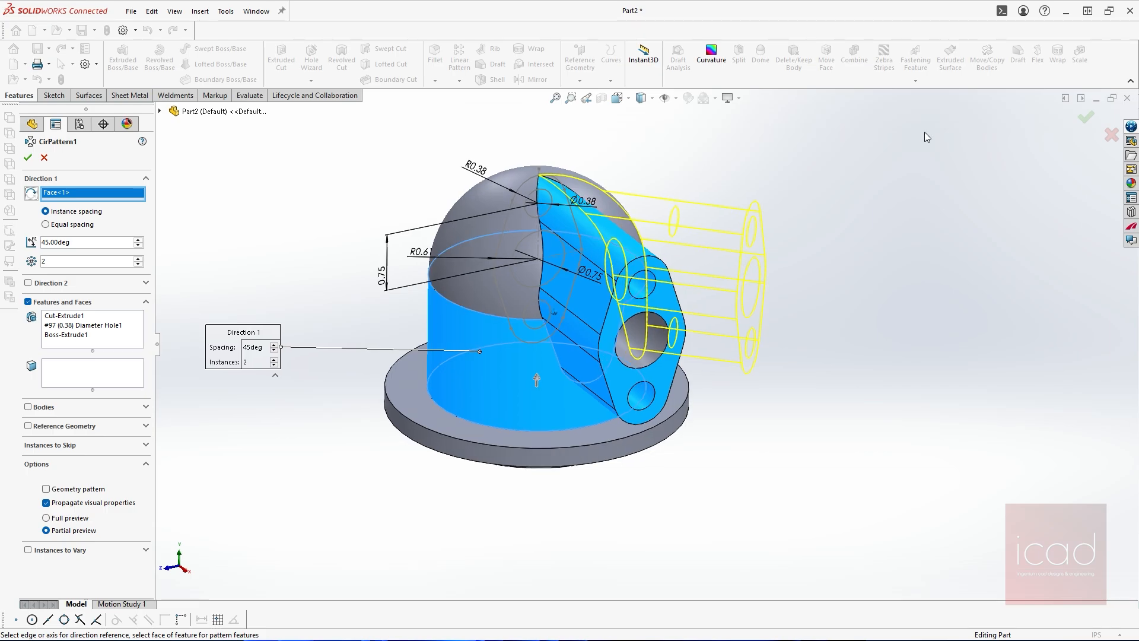
{"action": "left_click", "coordinate": [1084, 118]}
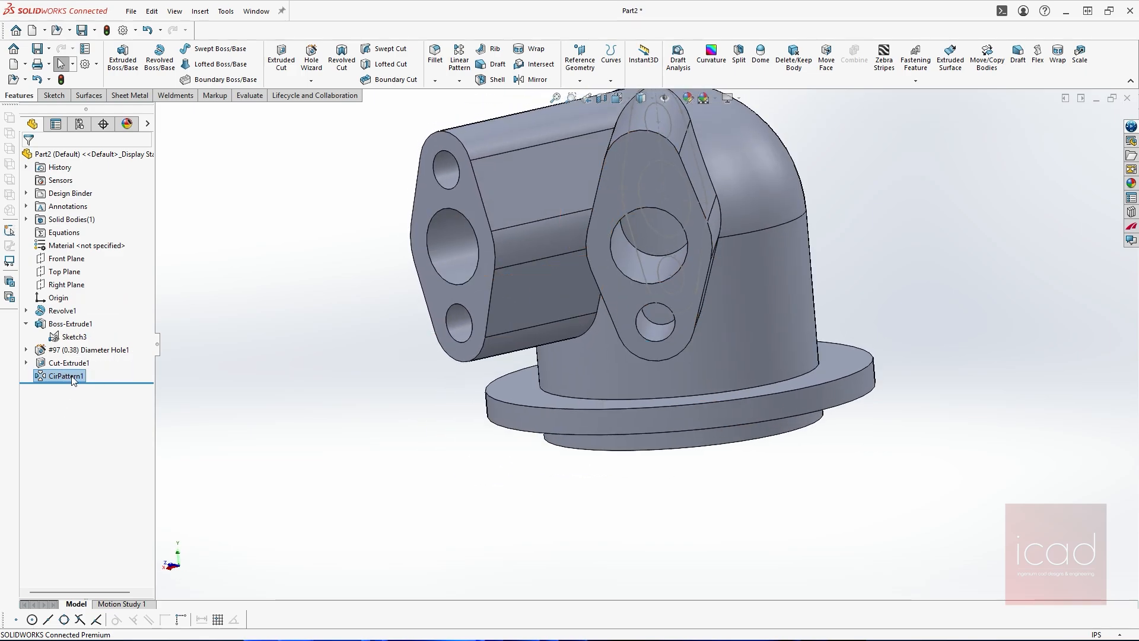
{"action": "left_click", "coordinate": [633, 248]}
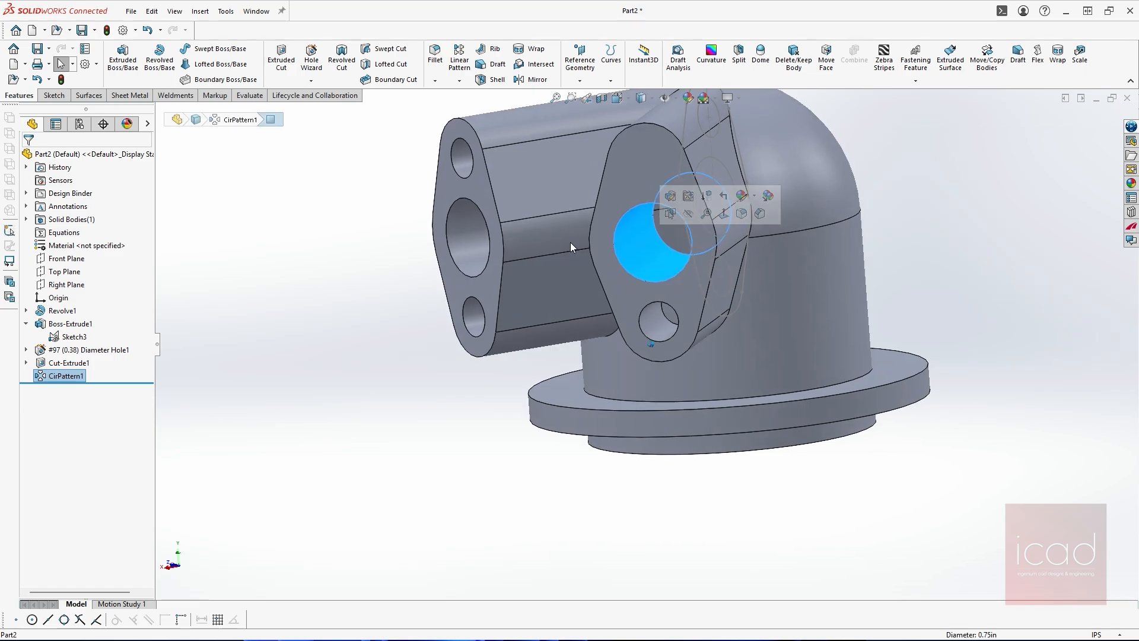
{"action": "left_click", "coordinate": [407, 247]}
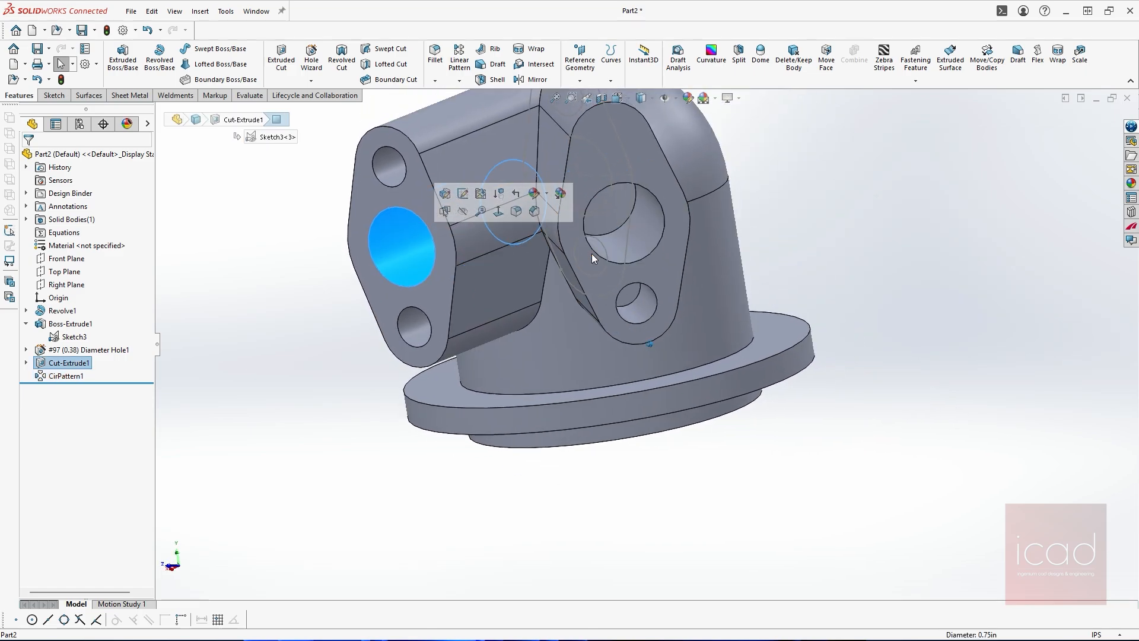
{"action": "left_click", "coordinate": [854, 305]}
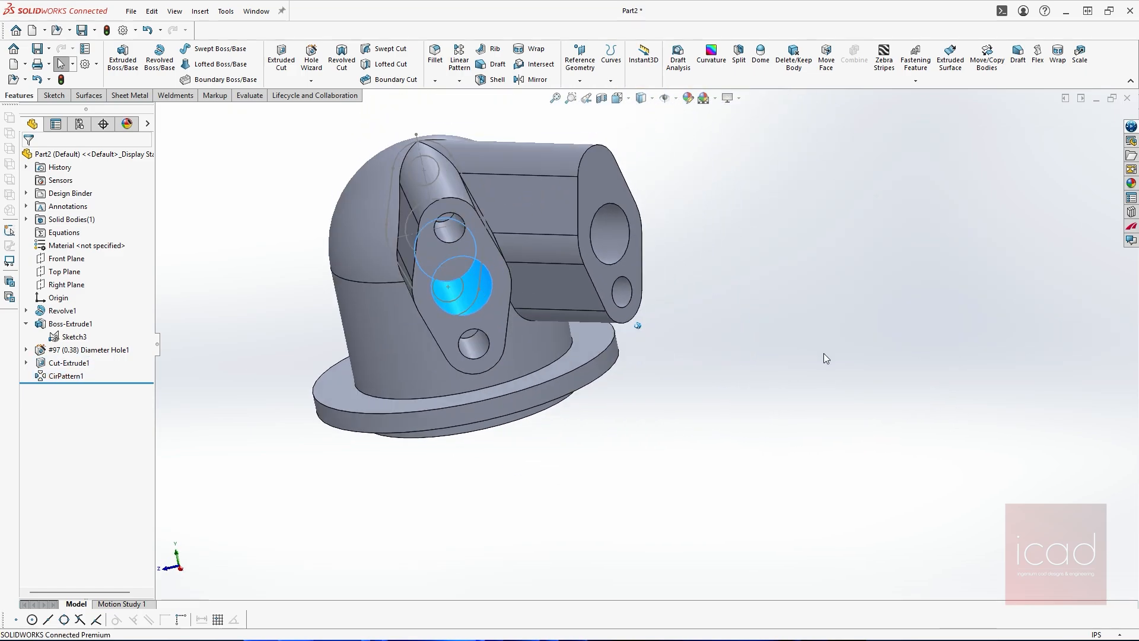
Sketch a sloped line about 2.5 in long on the Right Plane, from the body's center axis outward past the patterned bosses.
{"action": "left_click", "coordinate": [67, 284]}
{"action": "left_click", "coordinate": [66, 263]}
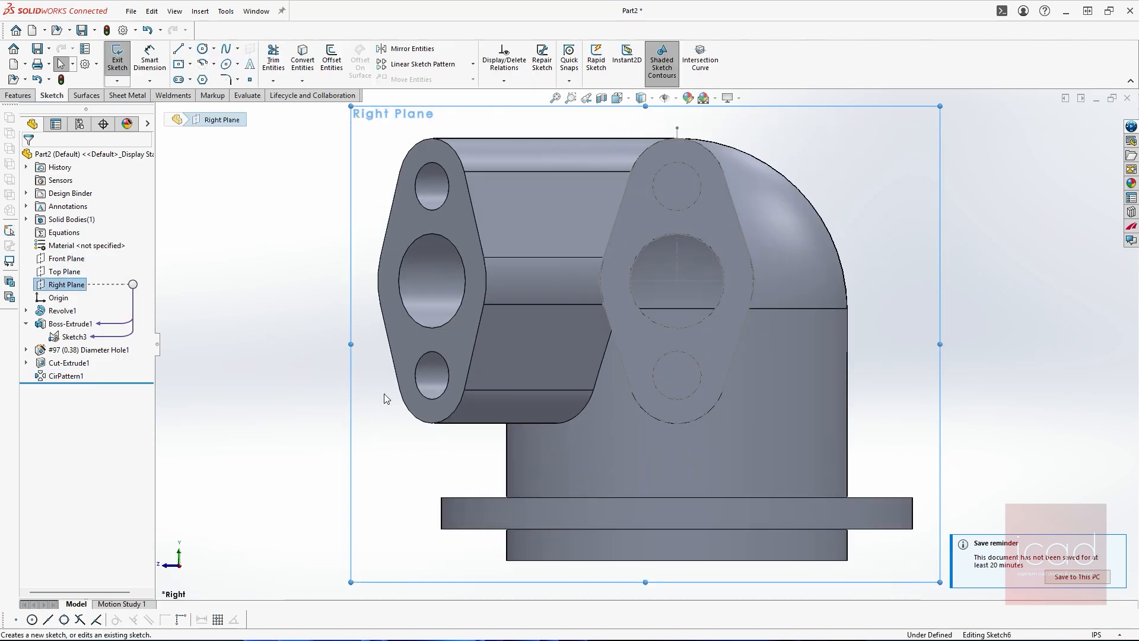
{"action": "key", "text": "l"}
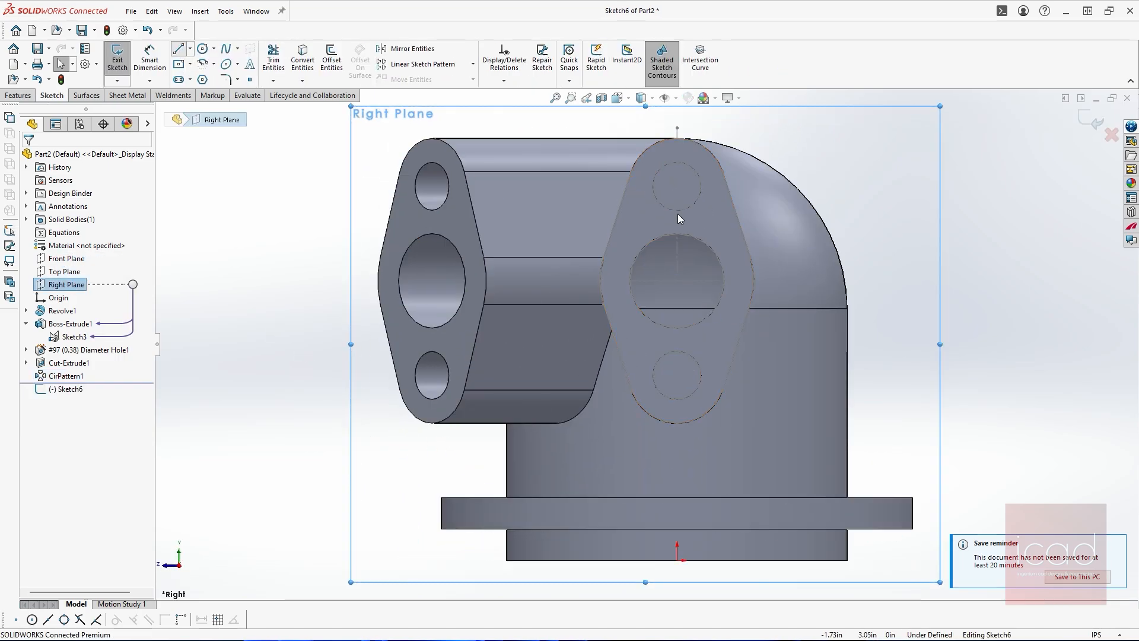
{"action": "left_click", "coordinate": [677, 280]}
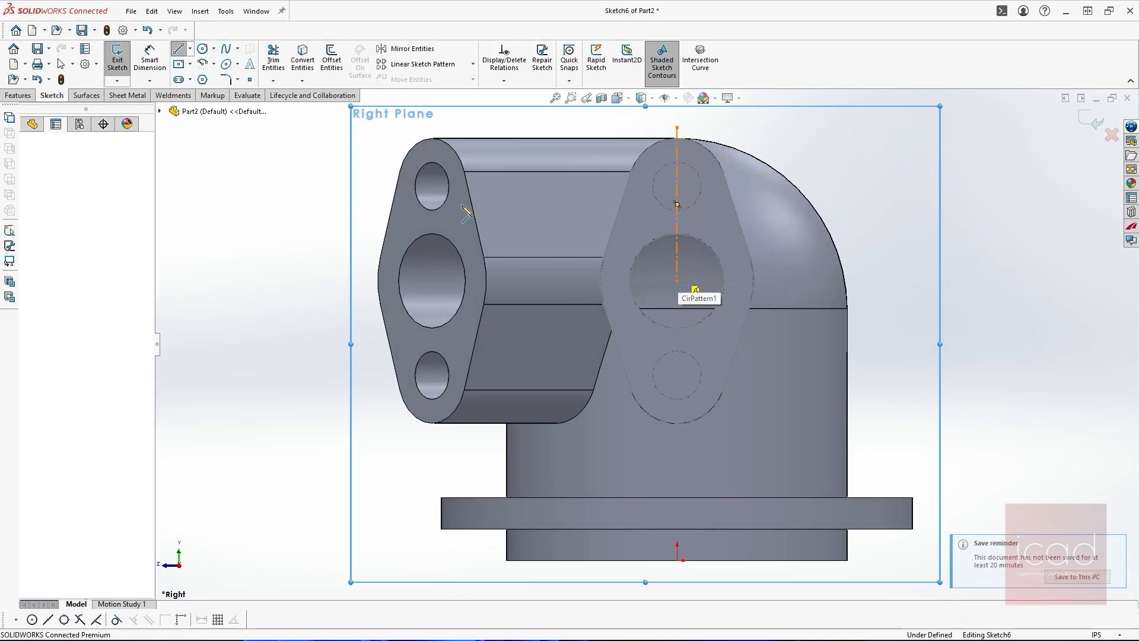
{"action": "left_click", "coordinate": [372, 193]}
{"action": "key", "text": "Escape"}
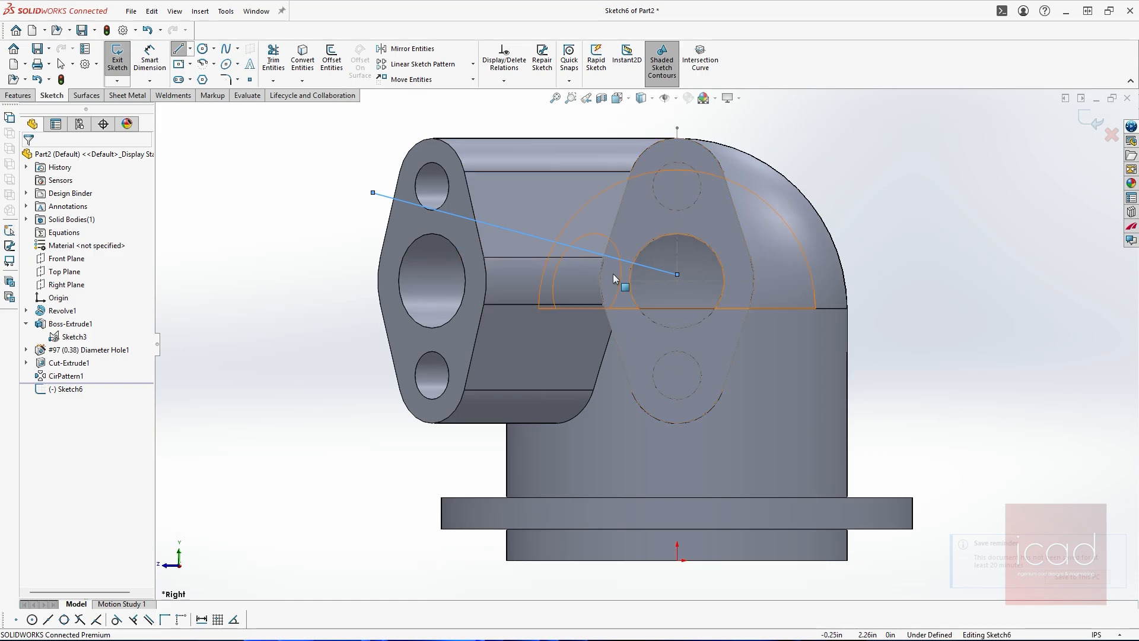
Dimension the angle between the sloped line and the flange's upper edge as 6°.
{"action": "key", "text": "d"}
{"action": "left_click", "coordinate": [522, 235]}
{"action": "left_click", "coordinate": [666, 275]}
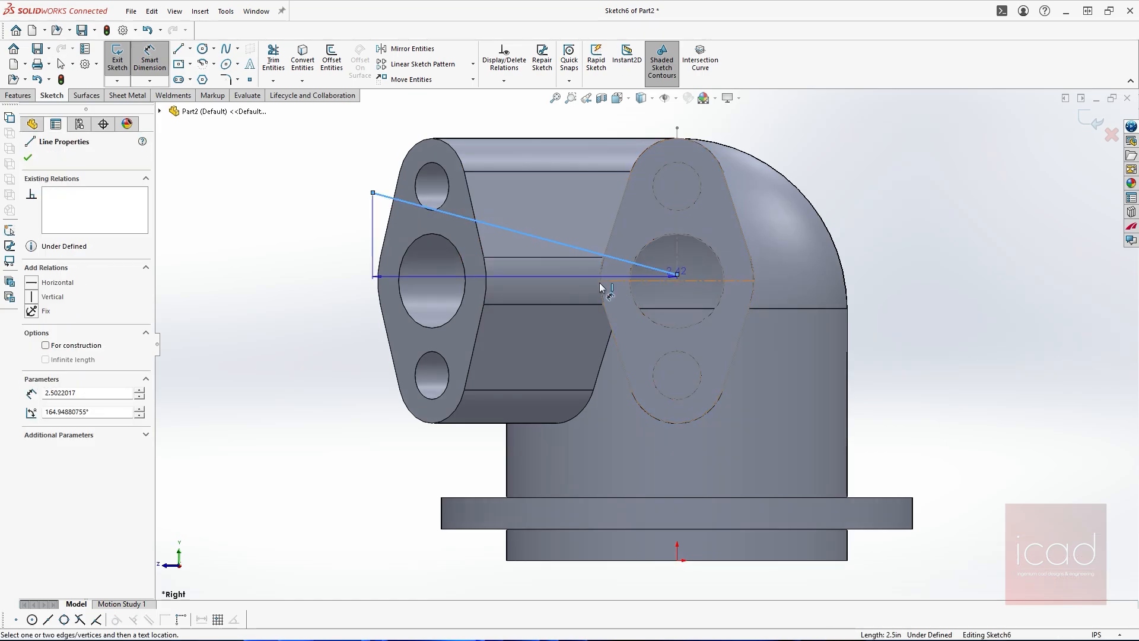
{"action": "left_click", "coordinate": [561, 501]}
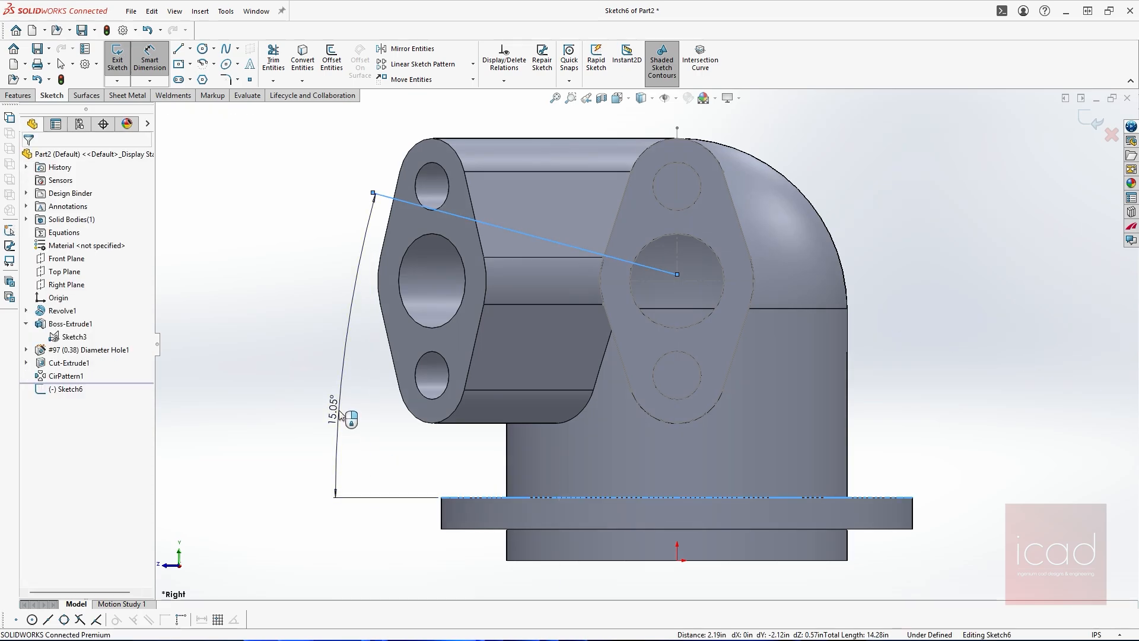
{"action": "left_click", "coordinate": [341, 415]}
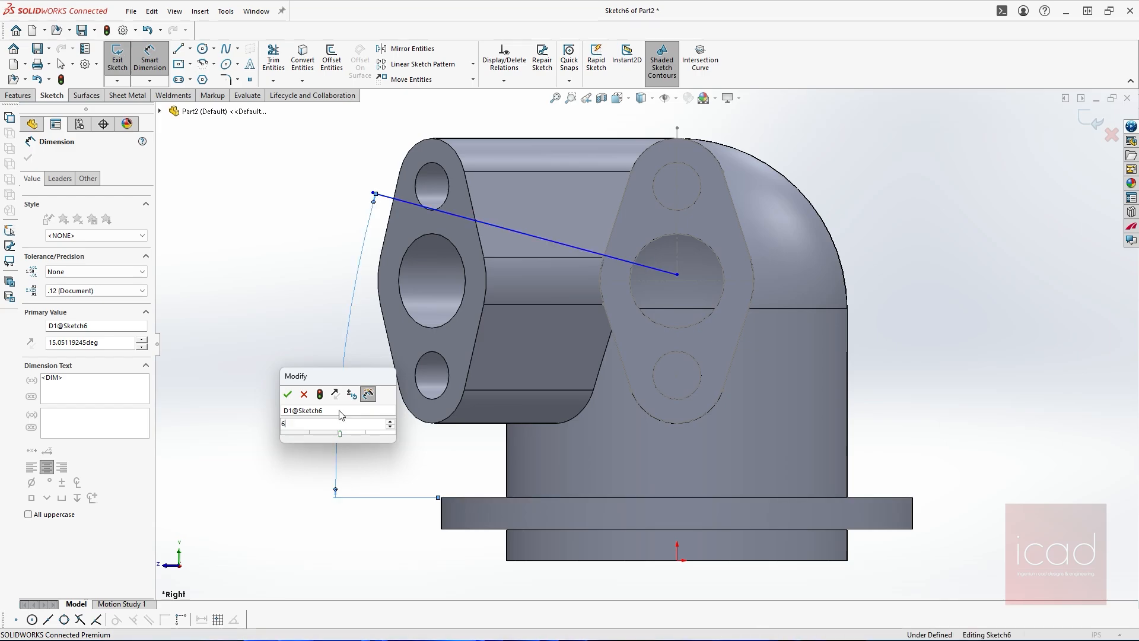
{"action": "key", "text": "Return"}
{"action": "left_click", "coordinate": [930, 314]}
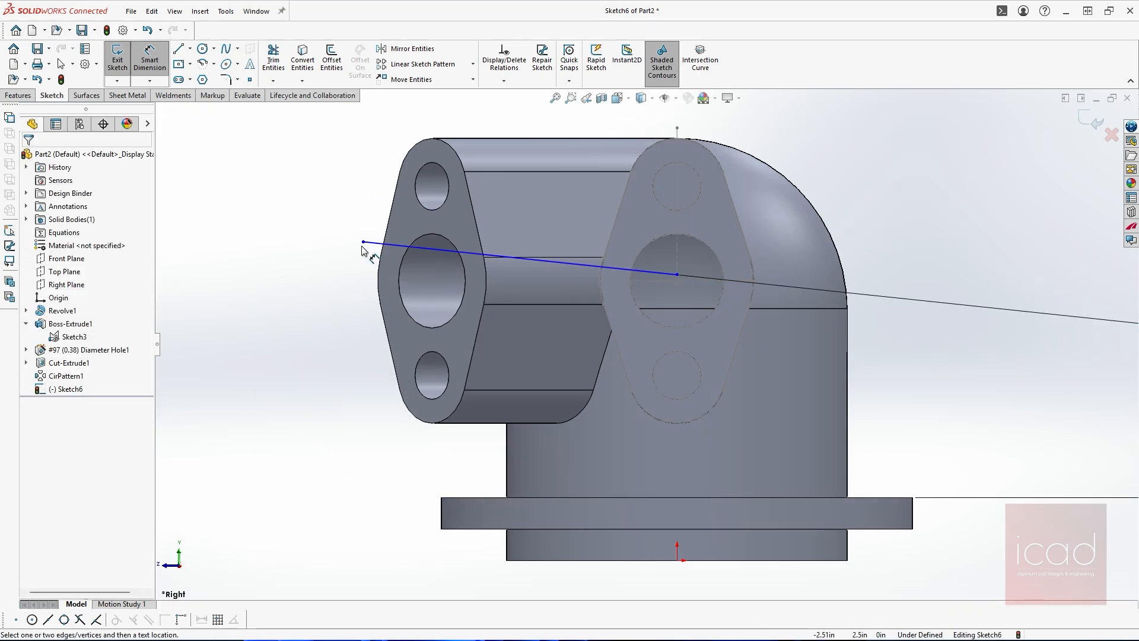
Dimension the height of the line's outer endpoint above the origin as 2.35 in.
{"action": "left_click", "coordinate": [677, 561]}
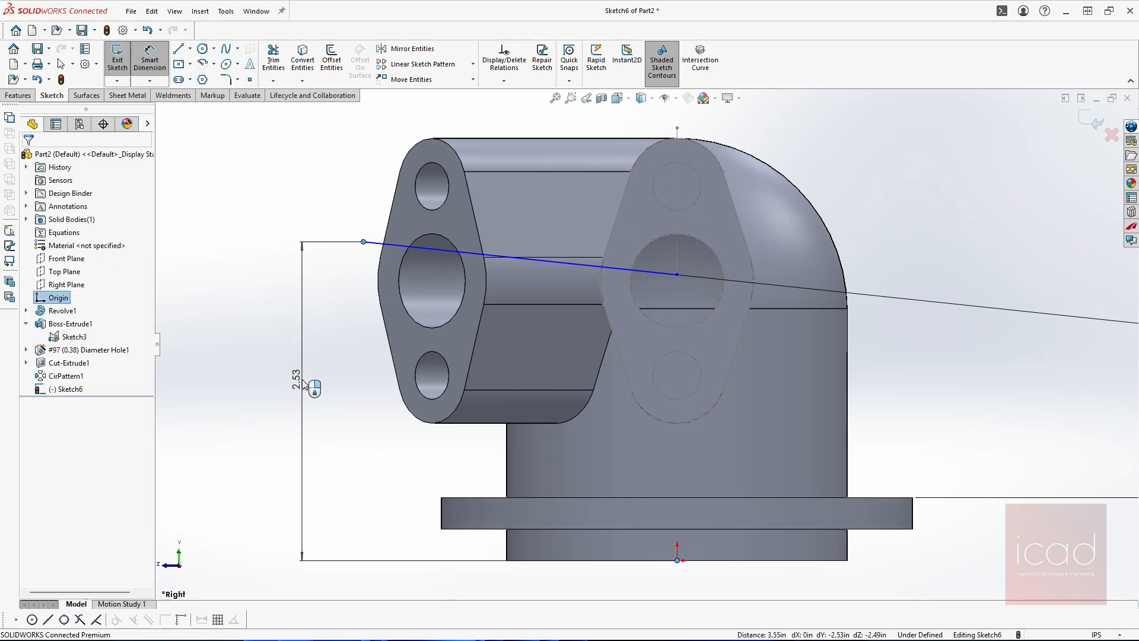
{"action": "left_click", "coordinate": [304, 384]}
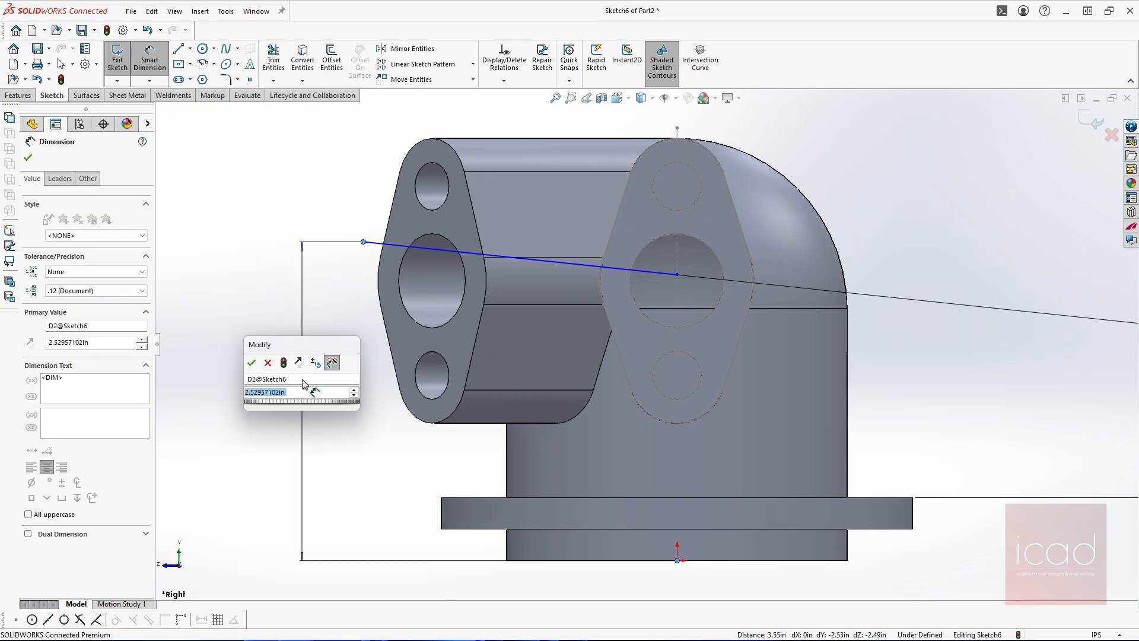
{"action": "type", "text": "2.35"}
{"action": "key", "text": "Return"}
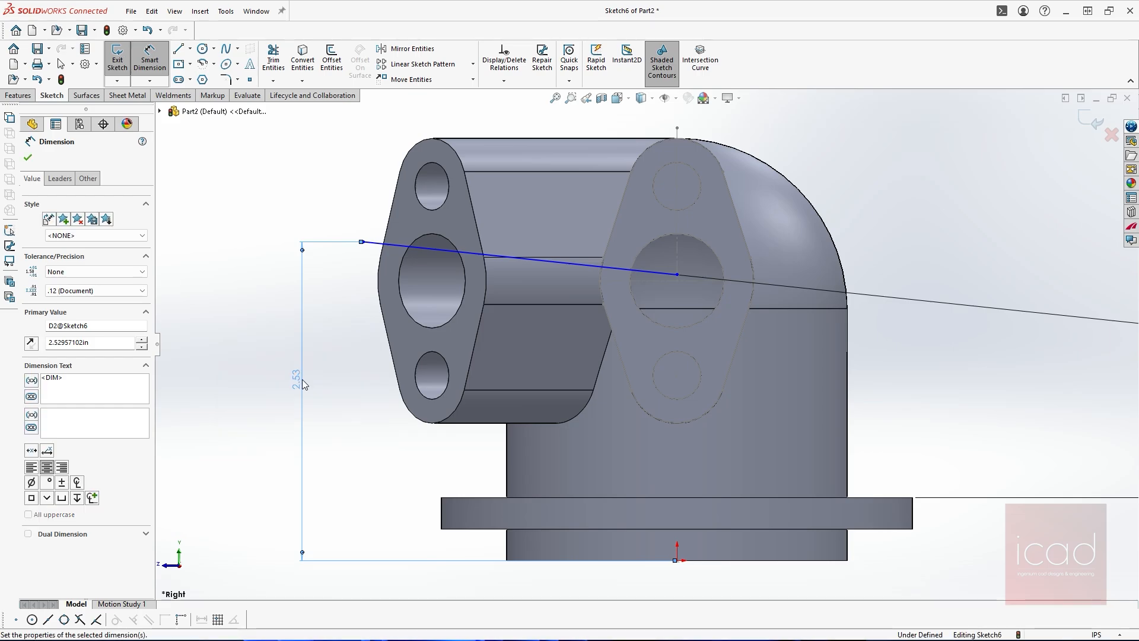
Dimension the sloped line's horizontal length and exit the sketch.
{"action": "left_click", "coordinate": [380, 267]}
{"action": "scroll", "coordinate": [502, 142], "scroll_direction": "up", "scroll_amount": 3}
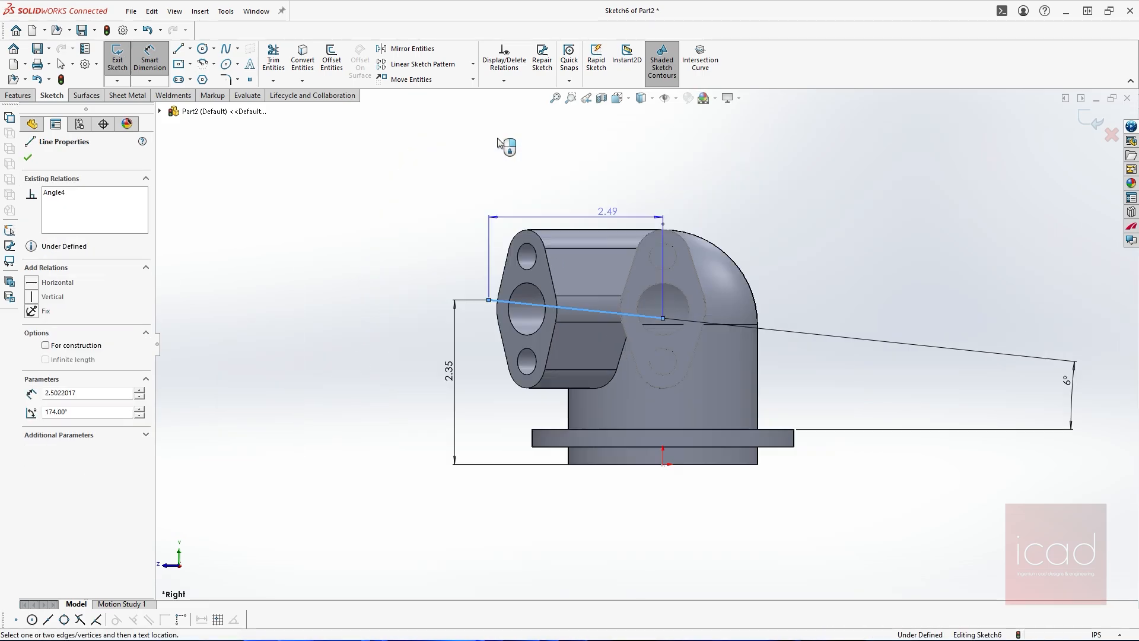
{"action": "left_click", "coordinate": [508, 148]}
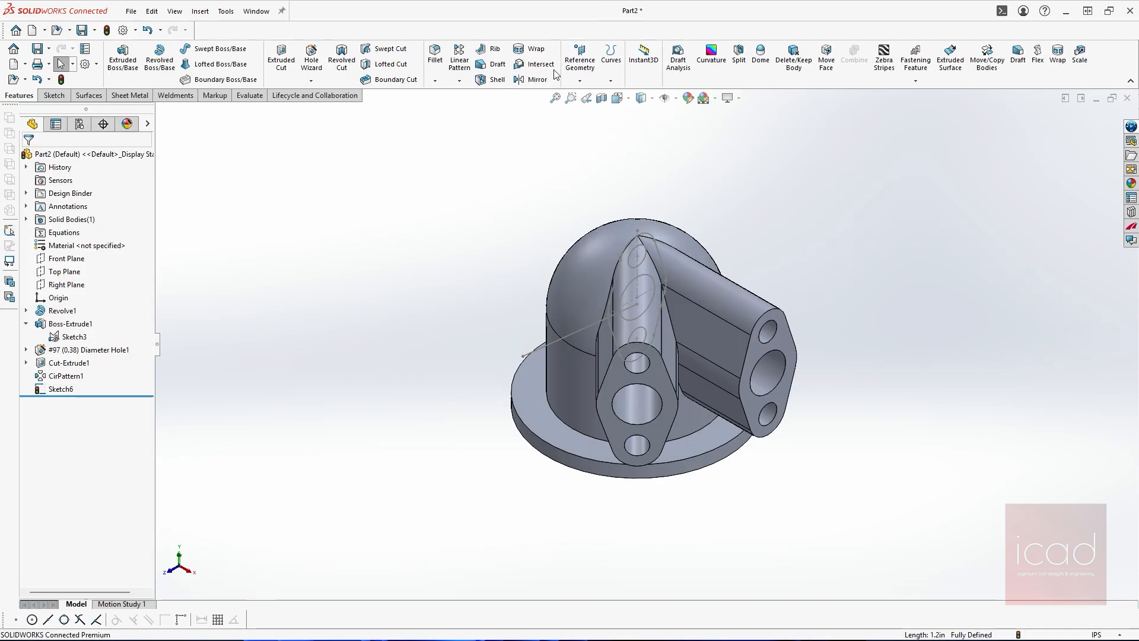
Create a reference plane perpendicular to the sloped line and coincident with its outer endpoint.
{"action": "left_click", "coordinate": [576, 63]}
{"action": "left_click", "coordinate": [574, 98]}
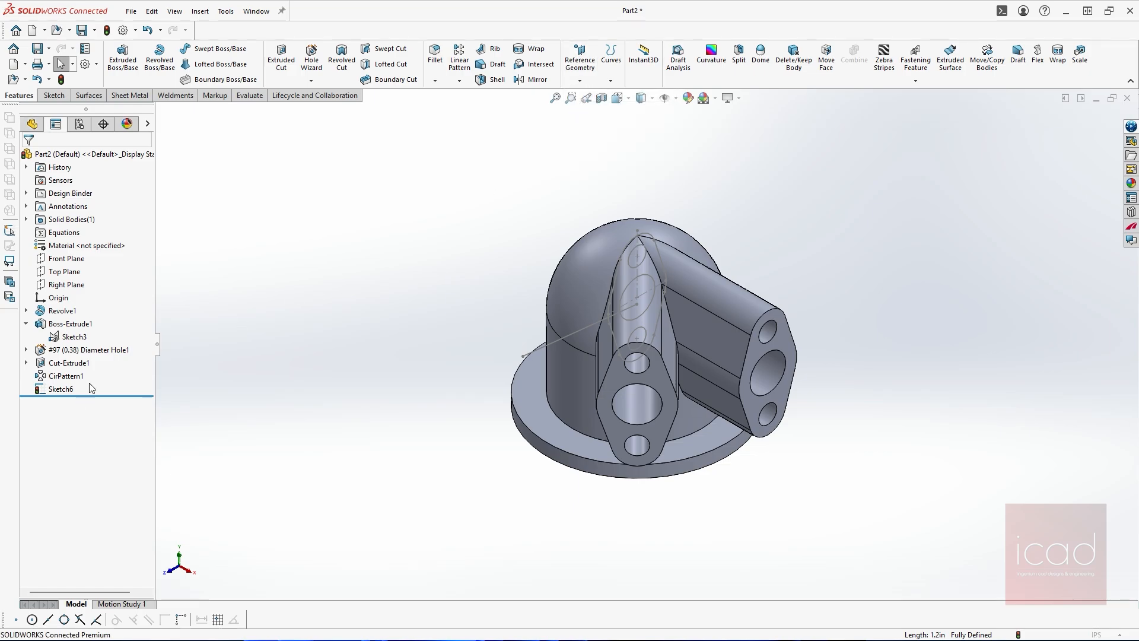
{"action": "left_click", "coordinate": [524, 356]}
{"action": "left_click", "coordinate": [522, 357]}
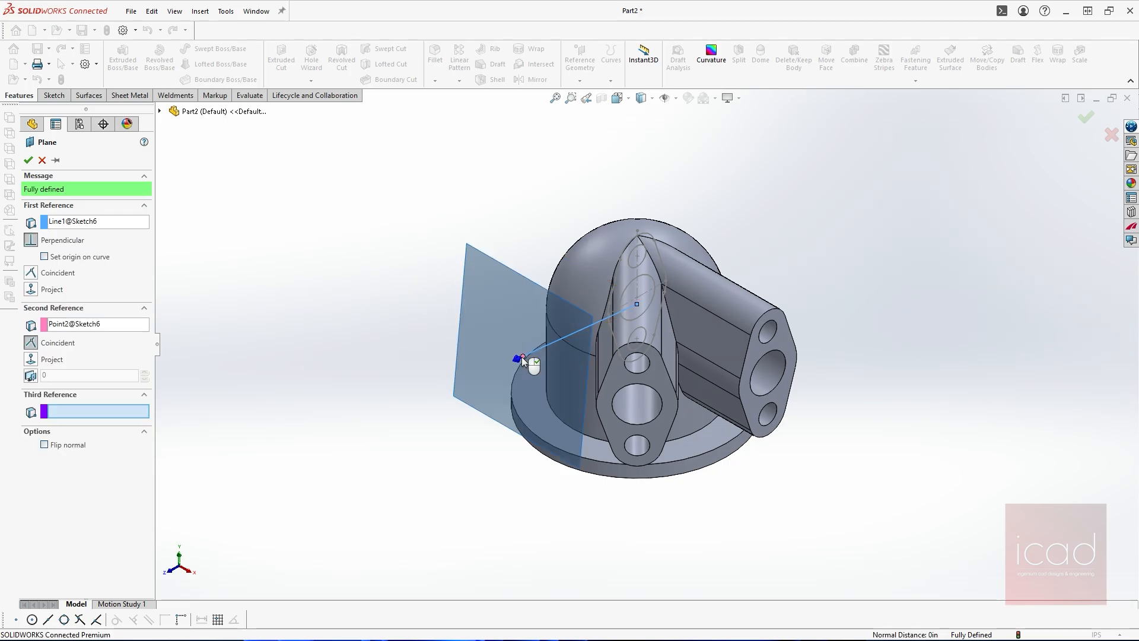
{"action": "right_click", "coordinate": [522, 359]}
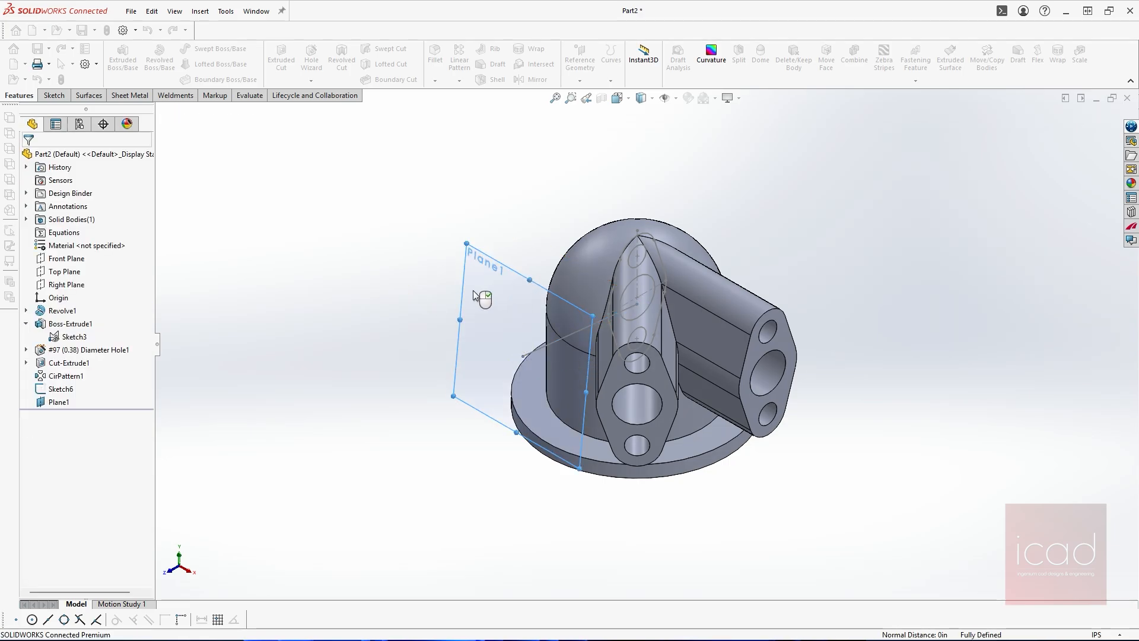
Sketch a 1.20 in diameter circle on the new plane, centered on the sloped line's outer endpoint.
{"action": "left_click", "coordinate": [490, 291]}
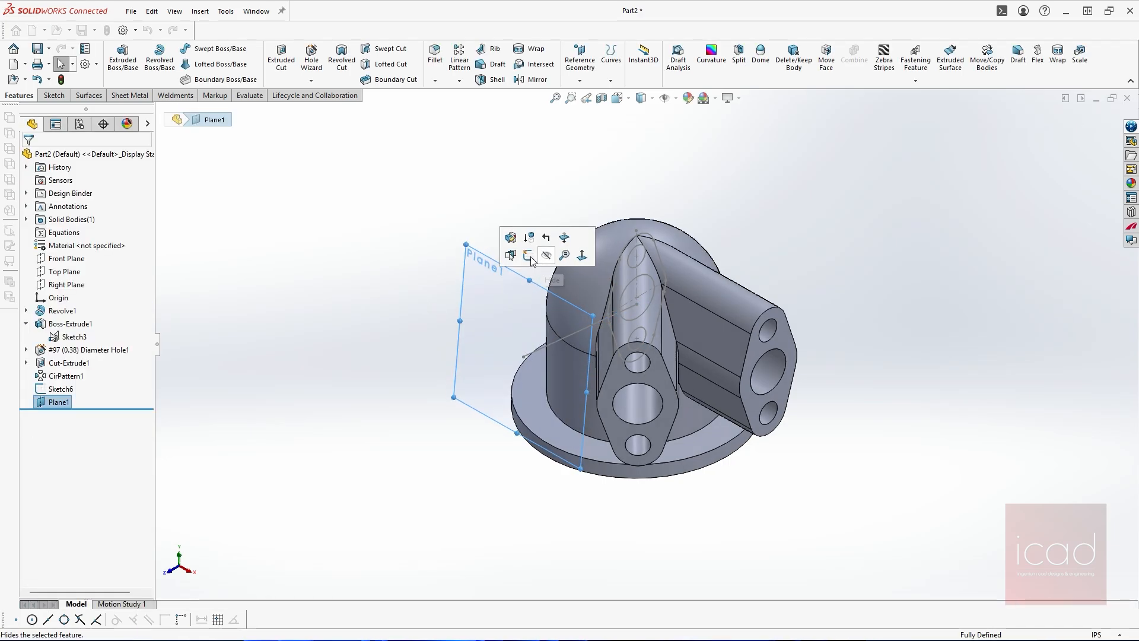
{"action": "left_click", "coordinate": [567, 264]}
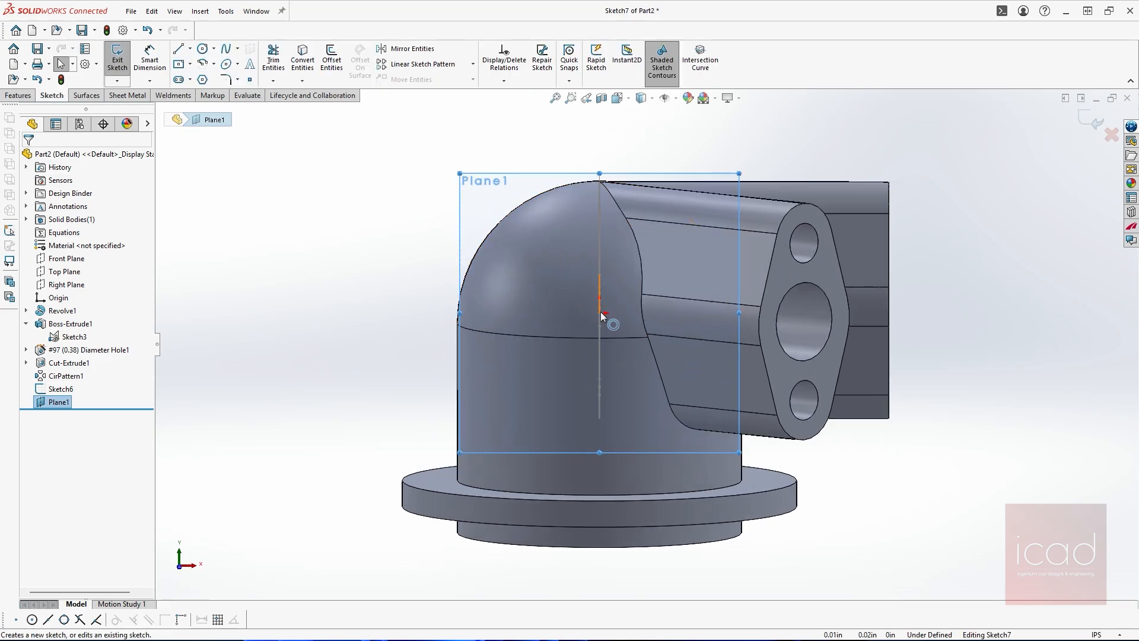
{"action": "middle_click_drag", "start_coordinate": [601, 315], "coordinate": [639, 324]}
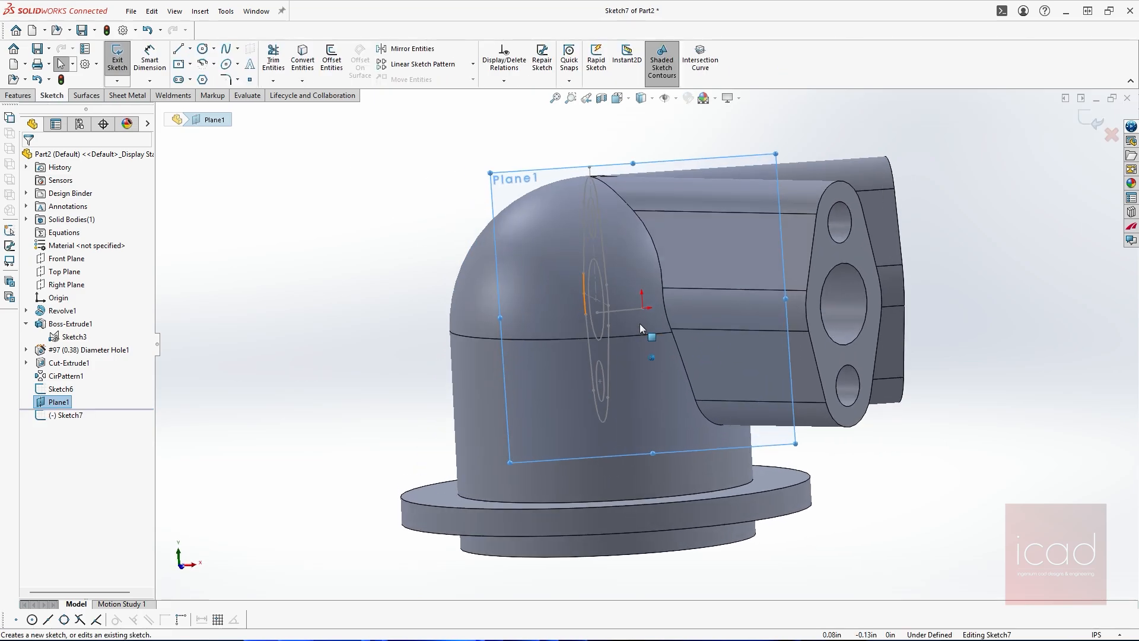
{"action": "left_click", "coordinate": [203, 48]}
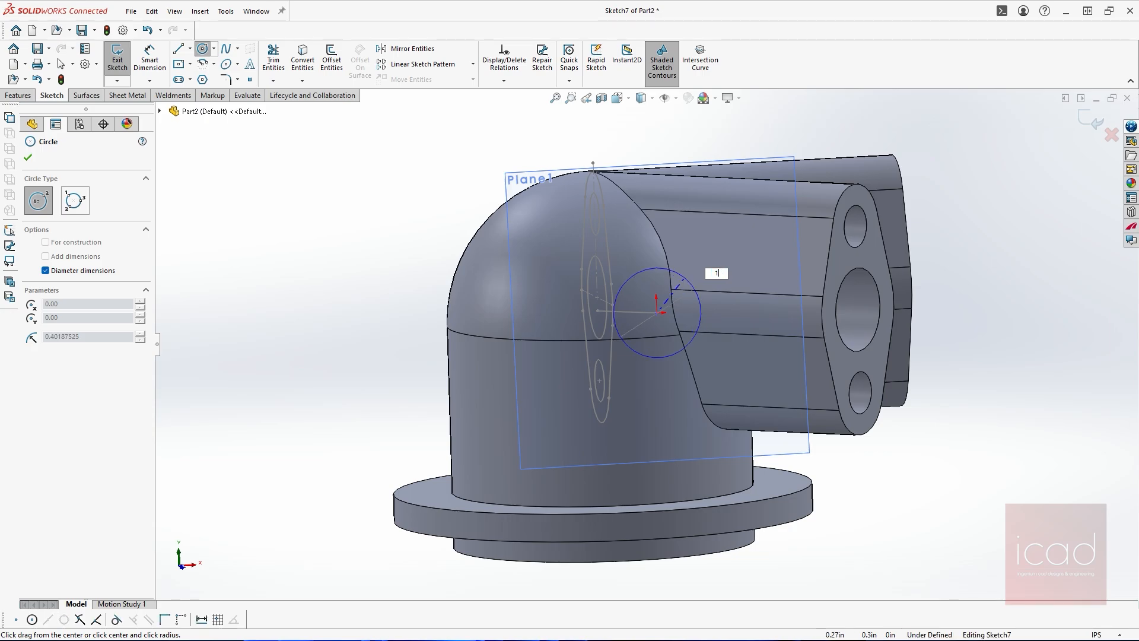
{"action": "key", "text": "Return"}
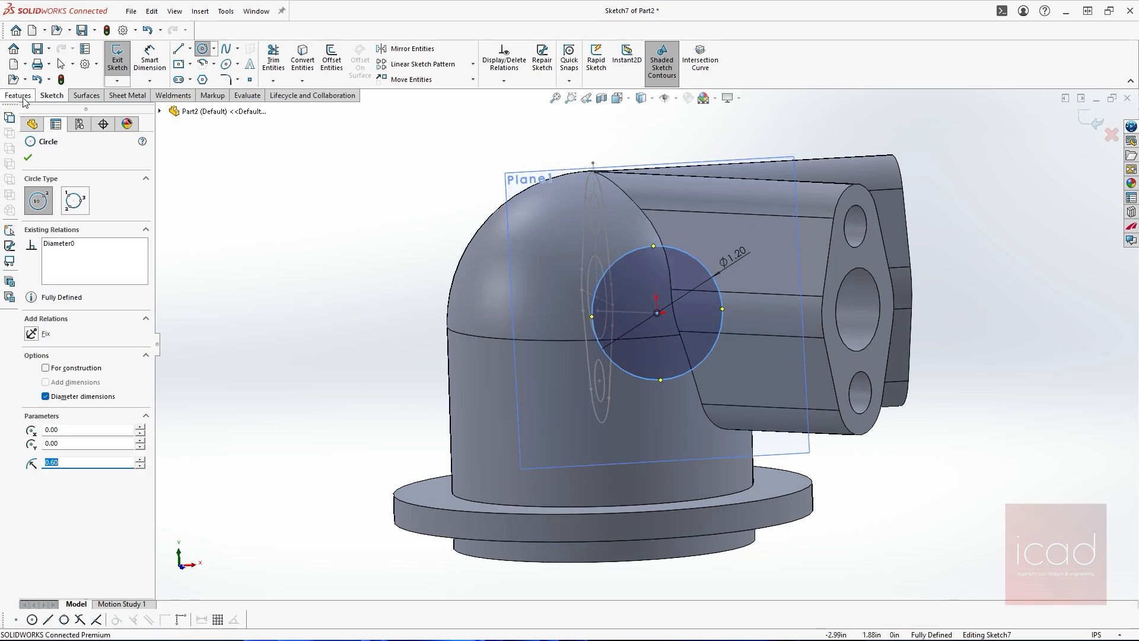
Extrude the 1.20 in circle Up To Body onto the domed body with Merge result, and hide the reference plane.
{"action": "left_click", "coordinate": [18, 95]}
{"action": "left_click", "coordinate": [121, 63]}
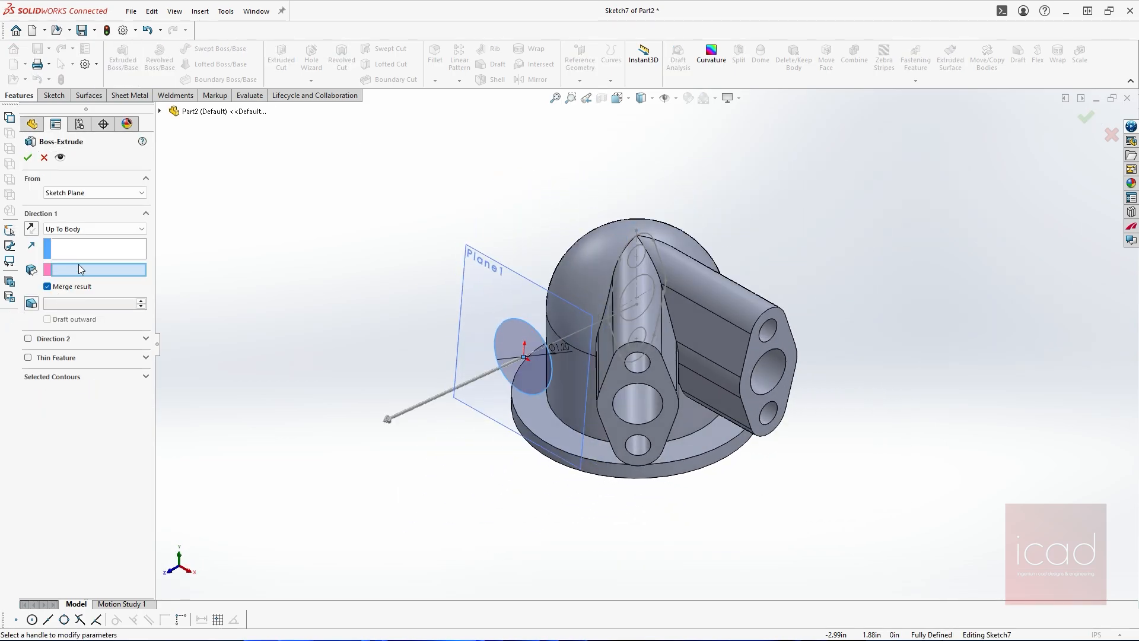
{"action": "left_click", "coordinate": [591, 268]}
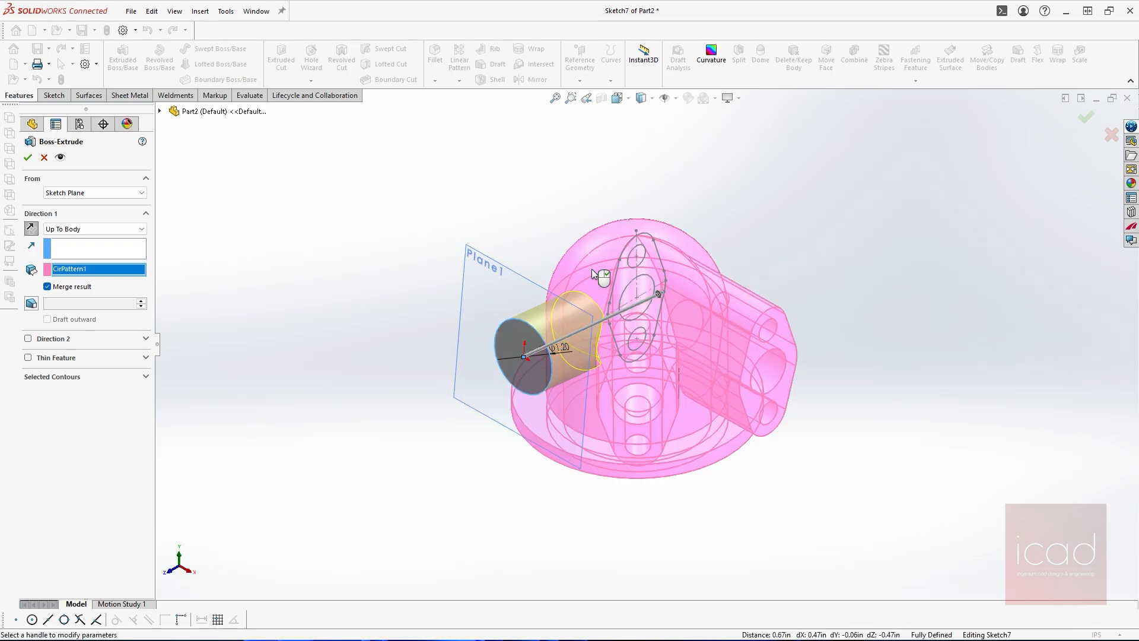
{"action": "right_click", "coordinate": [398, 512]}
{"action": "left_click", "coordinate": [494, 259]}
{"action": "left_click", "coordinate": [548, 239]}
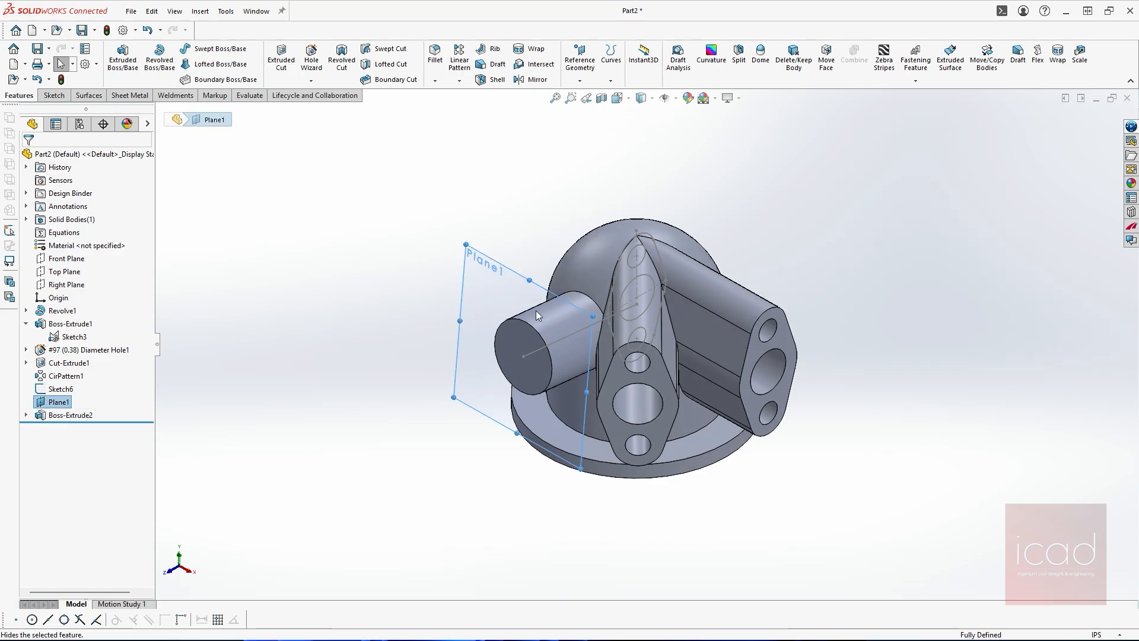
Sketch a 0.82 in diameter circle on the angled boss's end face, centered on the boss.
{"action": "left_click", "coordinate": [523, 345]}
{"action": "left_click", "coordinate": [574, 309]}
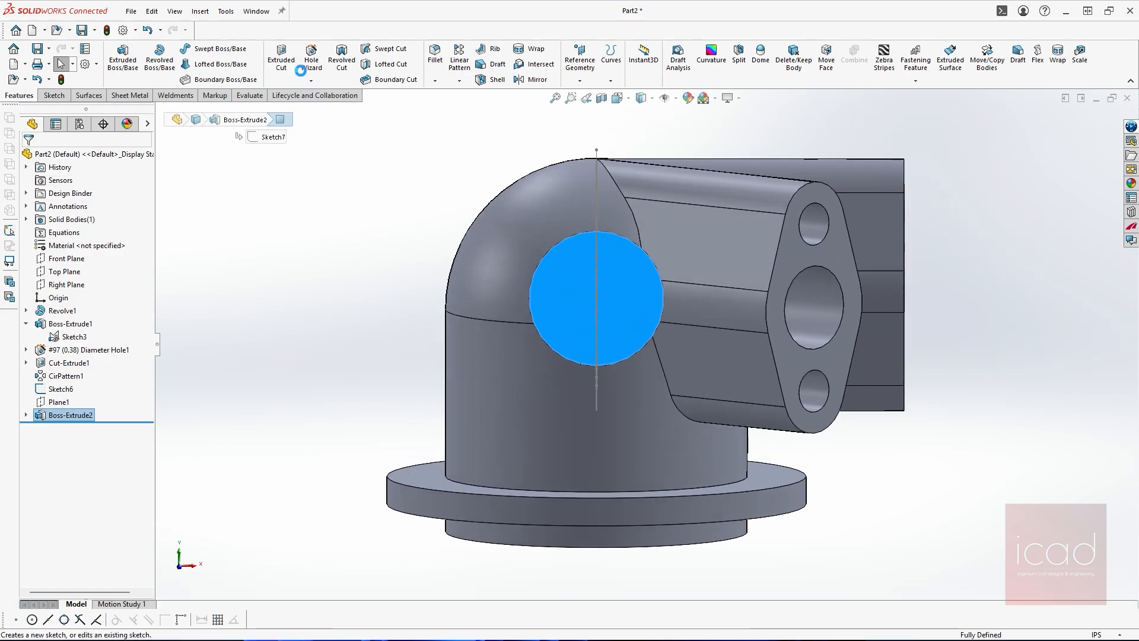
{"action": "left_click", "coordinate": [202, 48]}
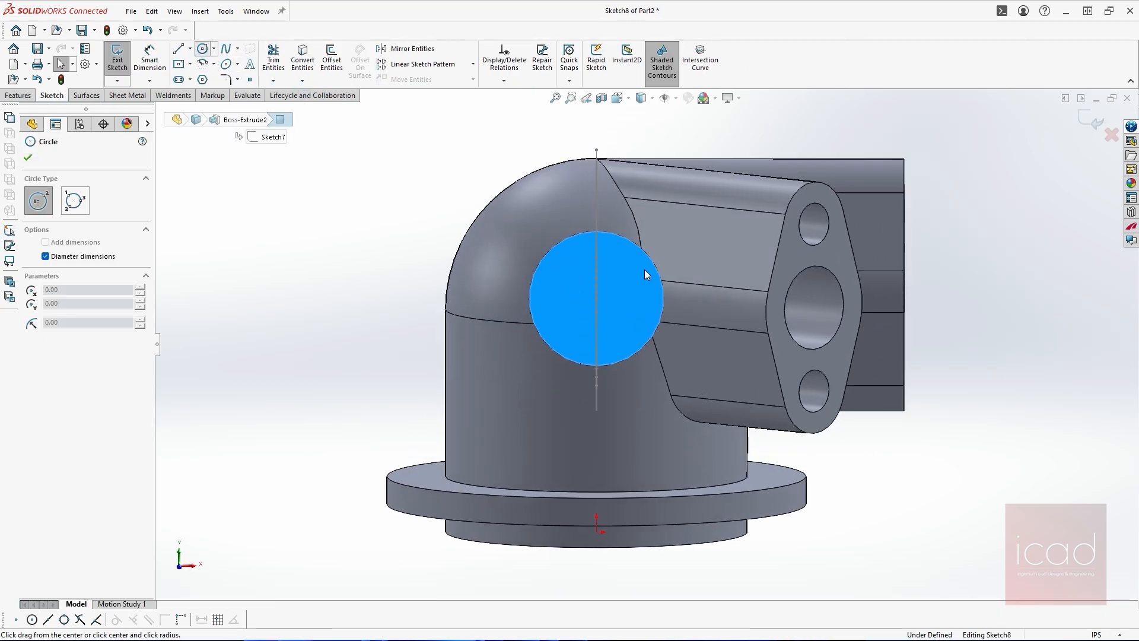
{"action": "left_click", "coordinate": [597, 299]}
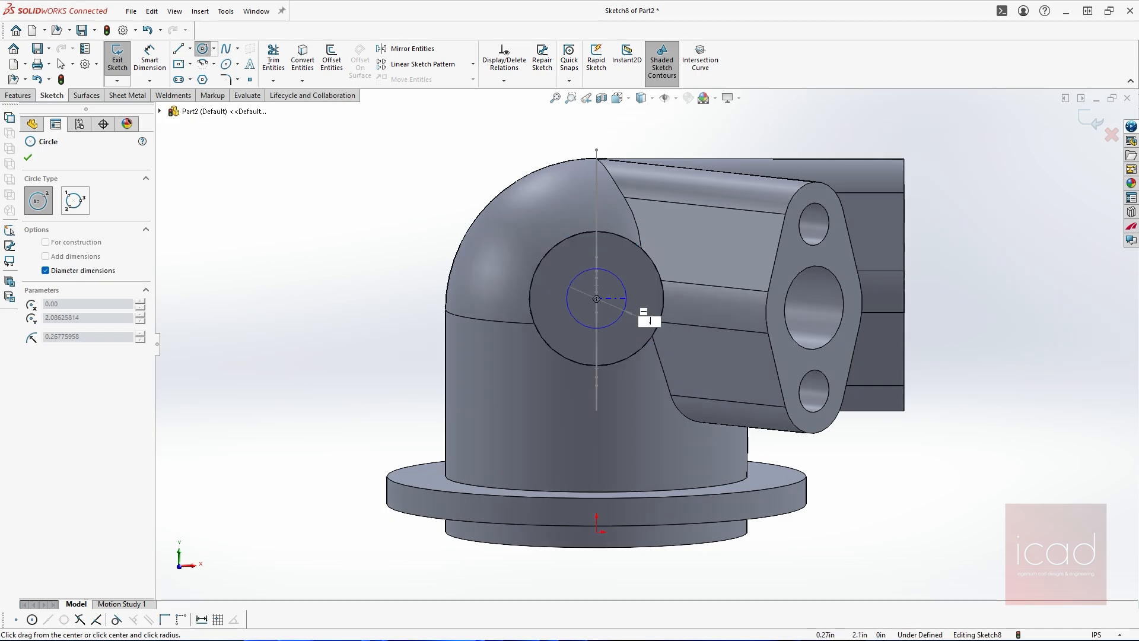
{"action": "key", "text": "Return"}
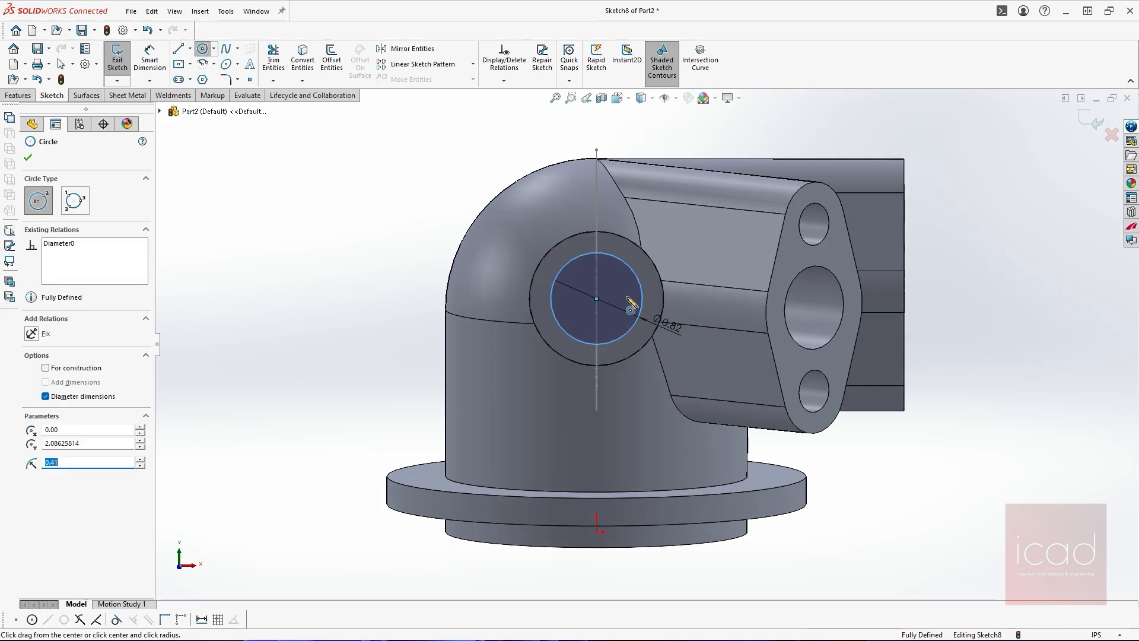
Cut-extrude the 0.82 in circle through the angled boss with the Up To Next end condition.
{"action": "left_click", "coordinate": [17, 96]}
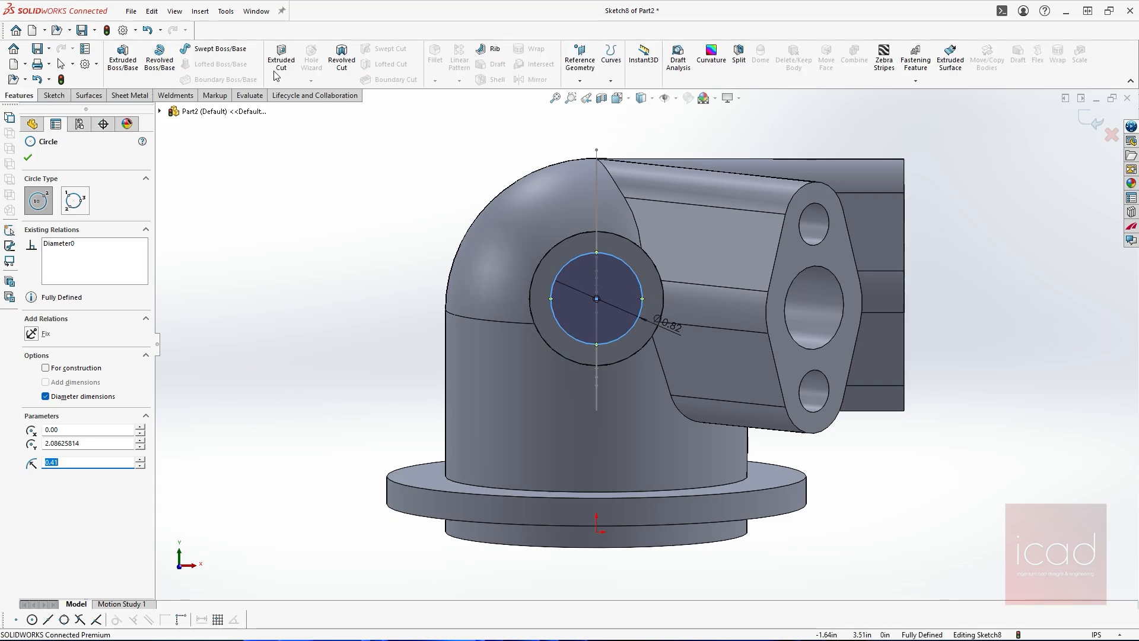
{"action": "left_click", "coordinate": [277, 61]}
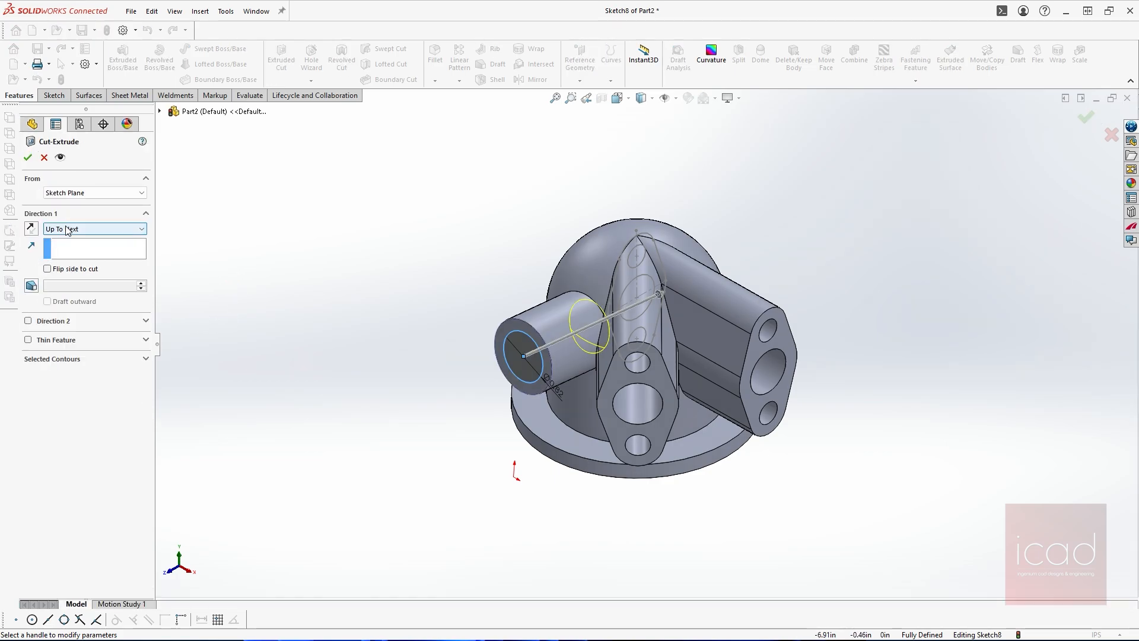
{"action": "left_click", "coordinate": [28, 158]}
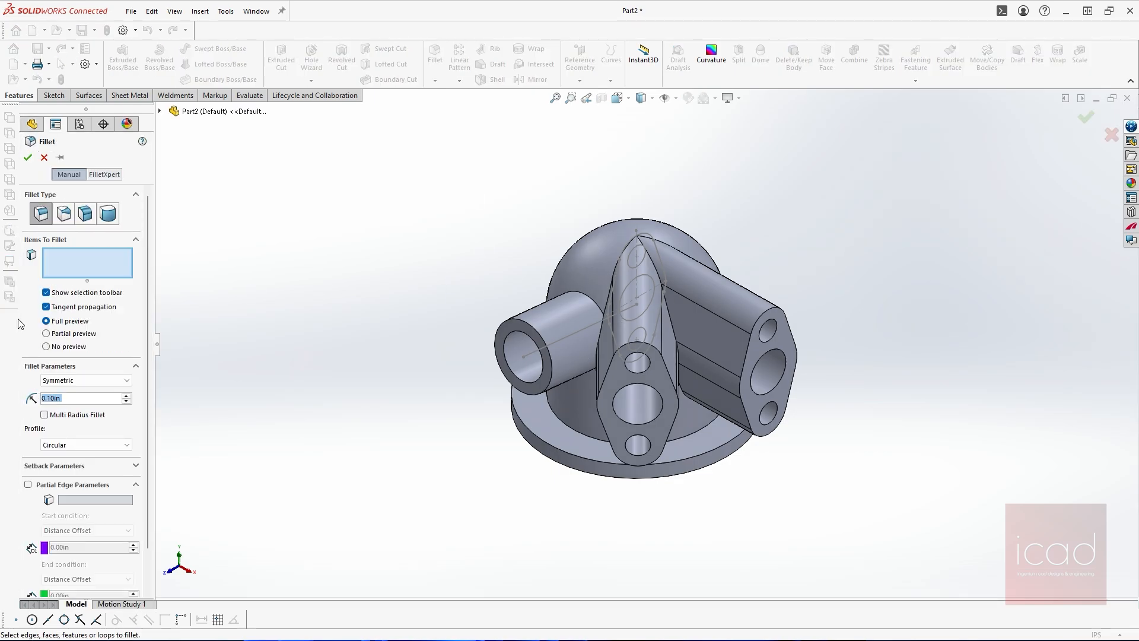
Set up a 0.188 in symmetric fillet on the angled boss's base edge and the adjoining edges of the neighbouring patterned boss.
{"action": "type", "text": "0.188"}
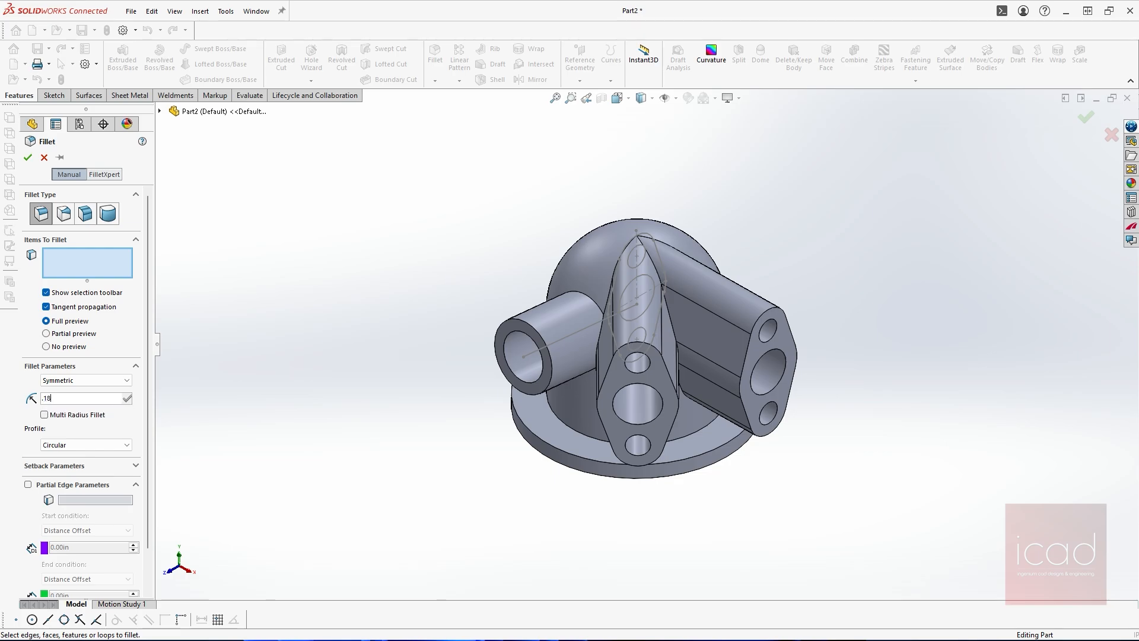
{"action": "key", "text": "Return"}
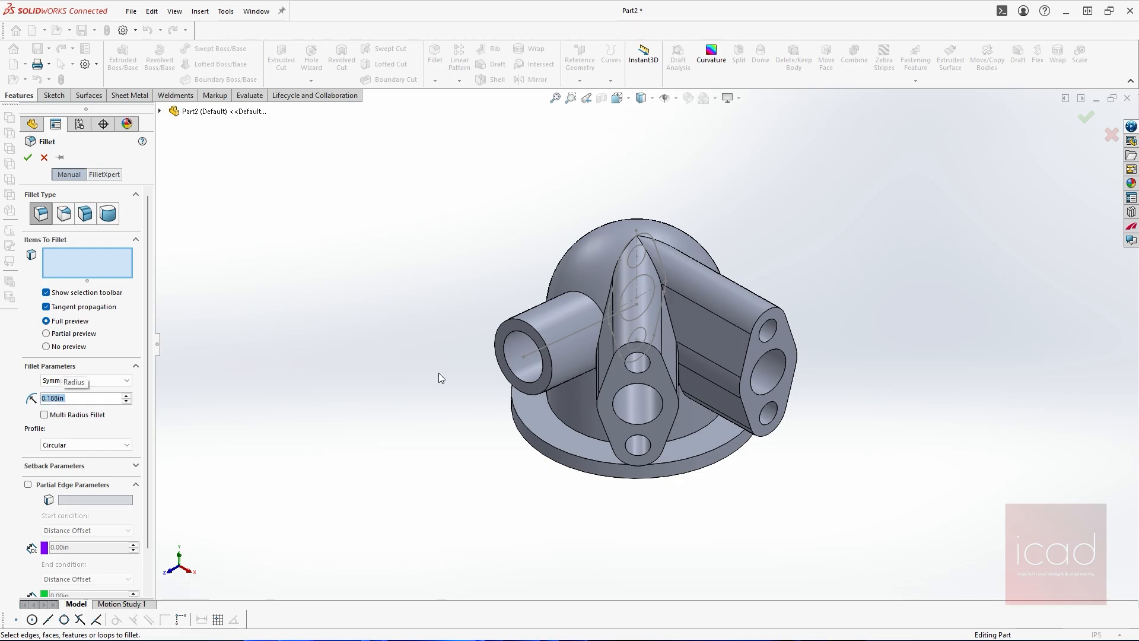
{"action": "left_click", "coordinate": [595, 301]}
{"action": "left_click", "coordinate": [596, 301]}
{"action": "middle_click_drag", "start_coordinate": [596, 301], "coordinate": [636, 342]}
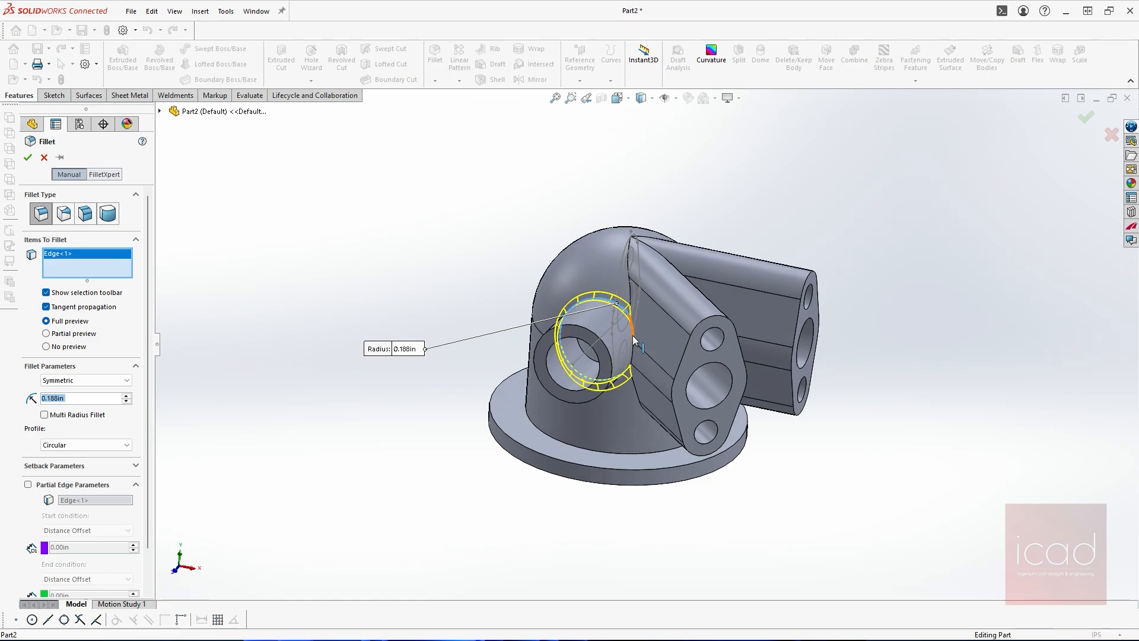
{"action": "left_click", "coordinate": [633, 336]}
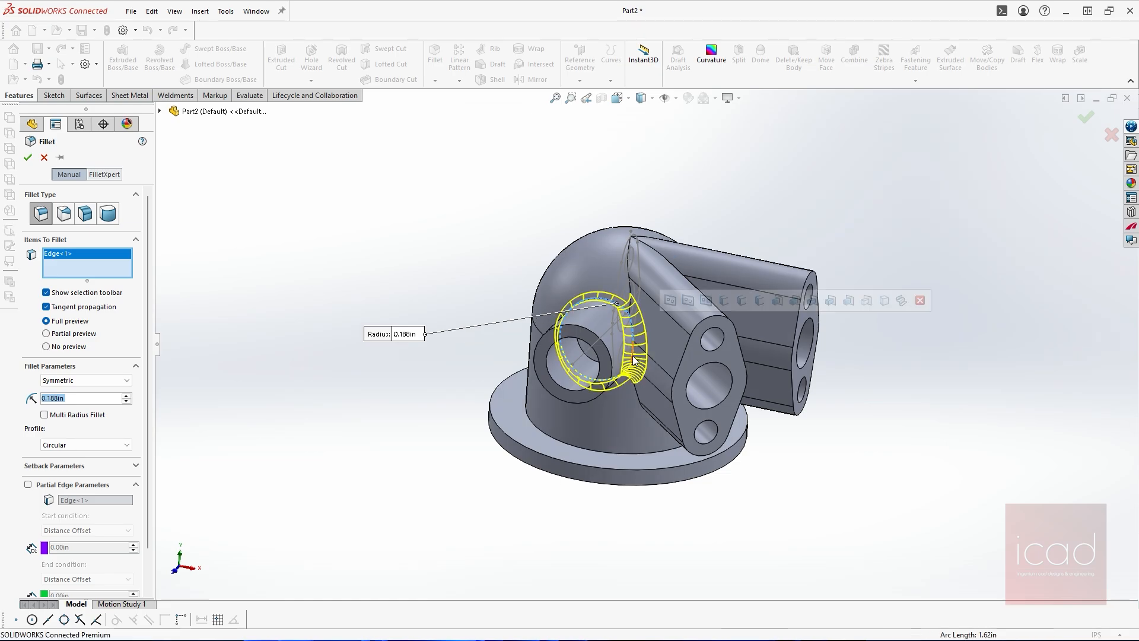
{"action": "left_click", "coordinate": [631, 294]}
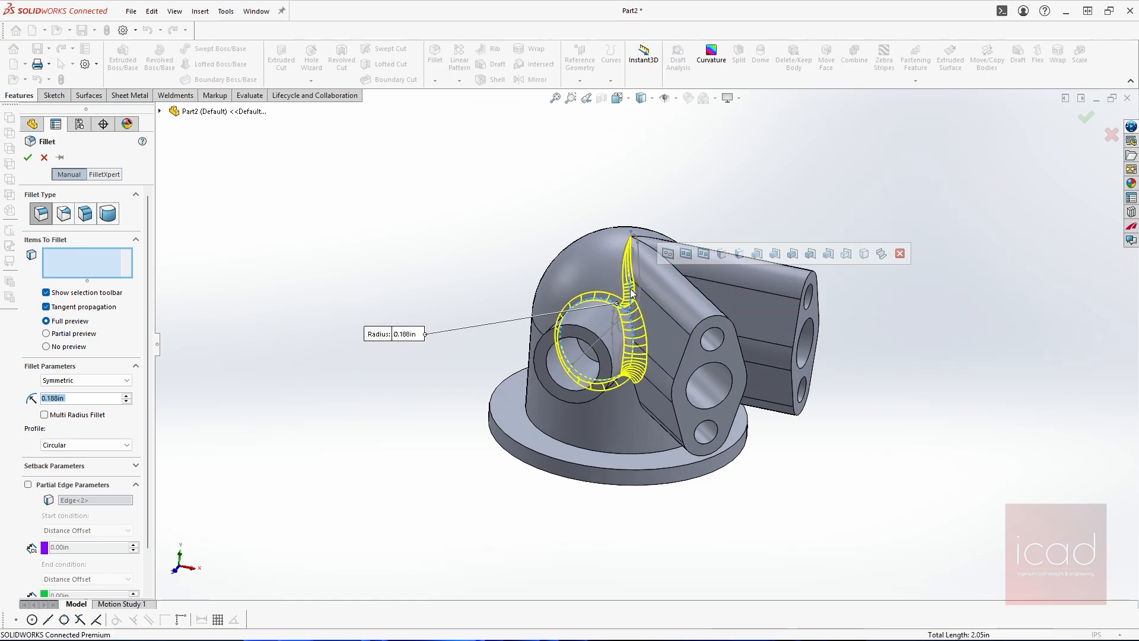
Add the remaining edges where the patterned bosses meet the body and each other, and complete the fillet.
{"action": "middle_click_drag", "start_coordinate": [634, 395], "coordinate": [661, 405]}
{"action": "left_click", "coordinate": [638, 392]}
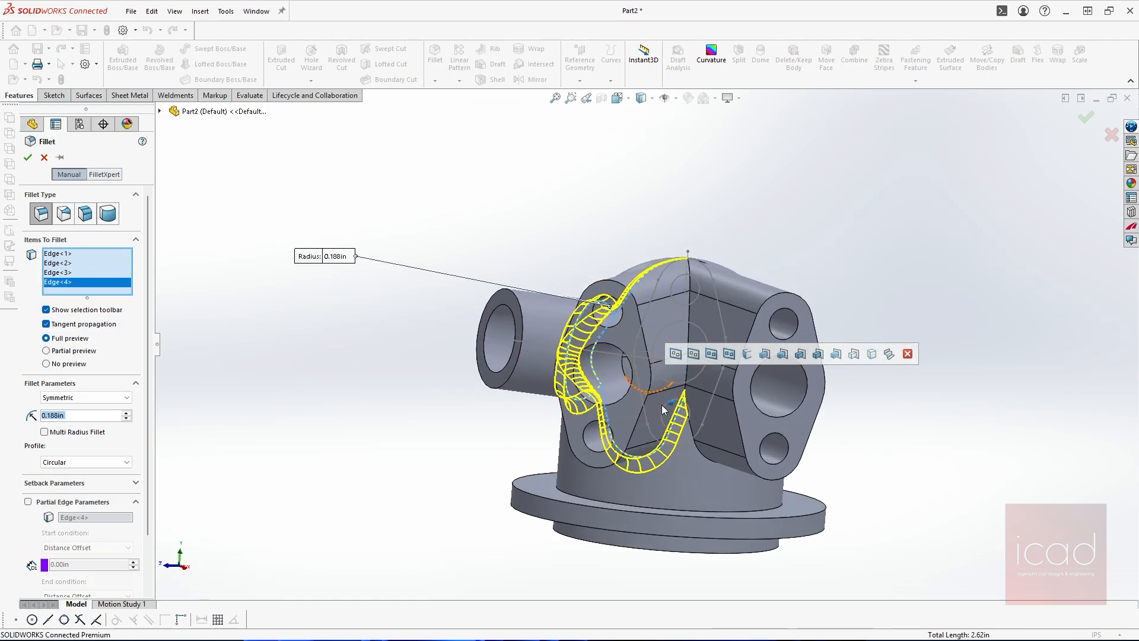
{"action": "left_click", "coordinate": [687, 427]}
{"action": "middle_click_drag", "start_coordinate": [715, 344], "coordinate": [710, 296]}
{"action": "left_click", "coordinate": [701, 283]}
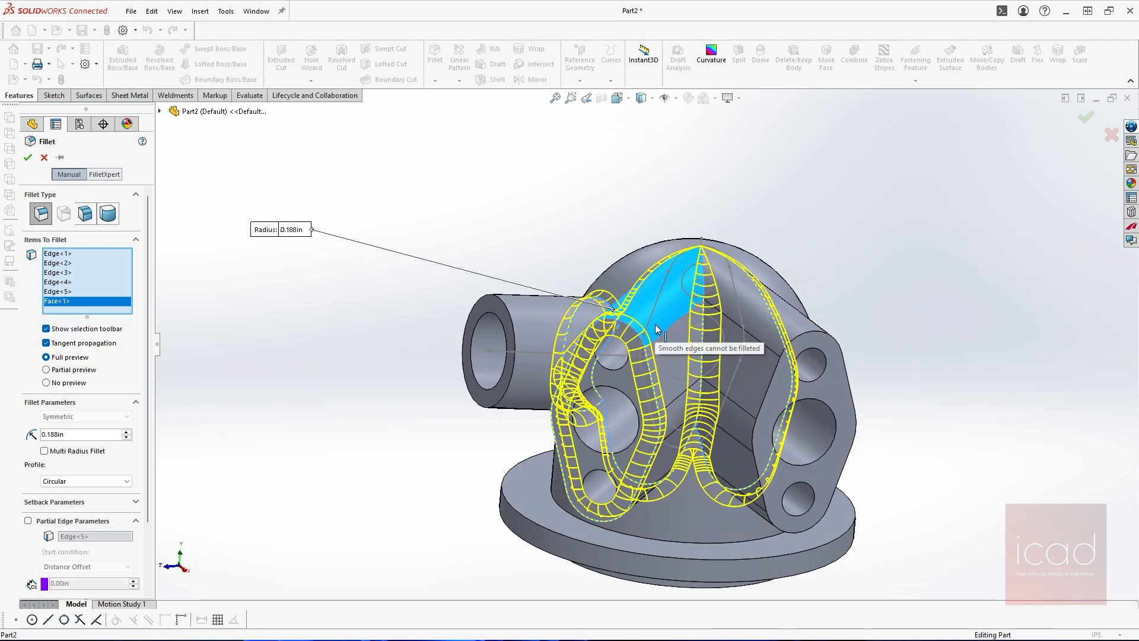
{"action": "left_click", "coordinate": [668, 306]}
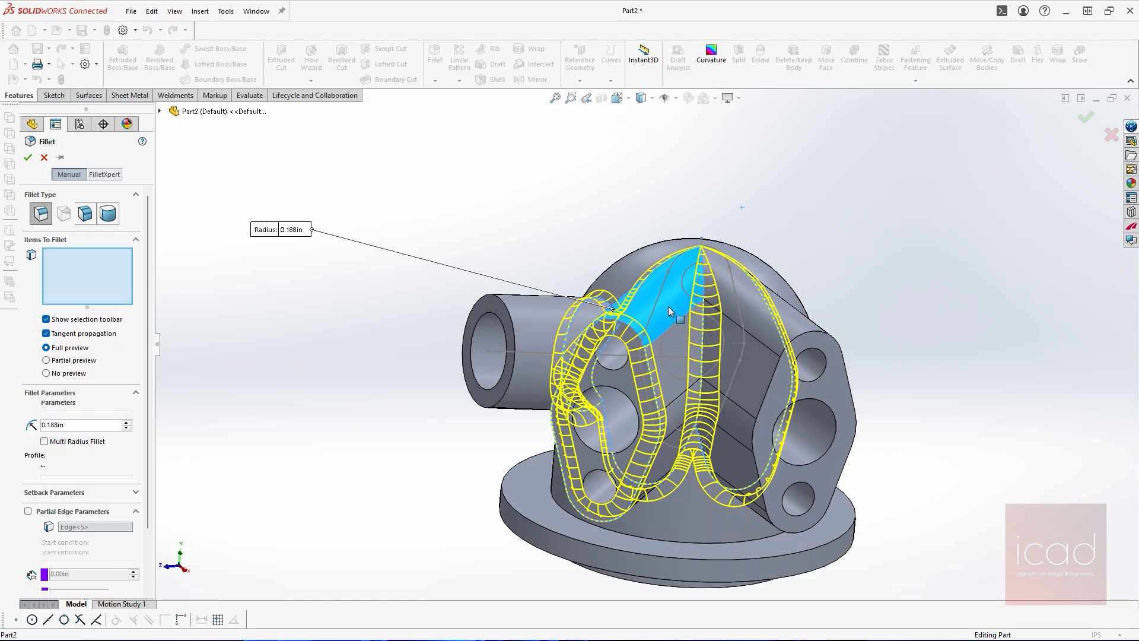
{"action": "left_click", "coordinate": [703, 283]}
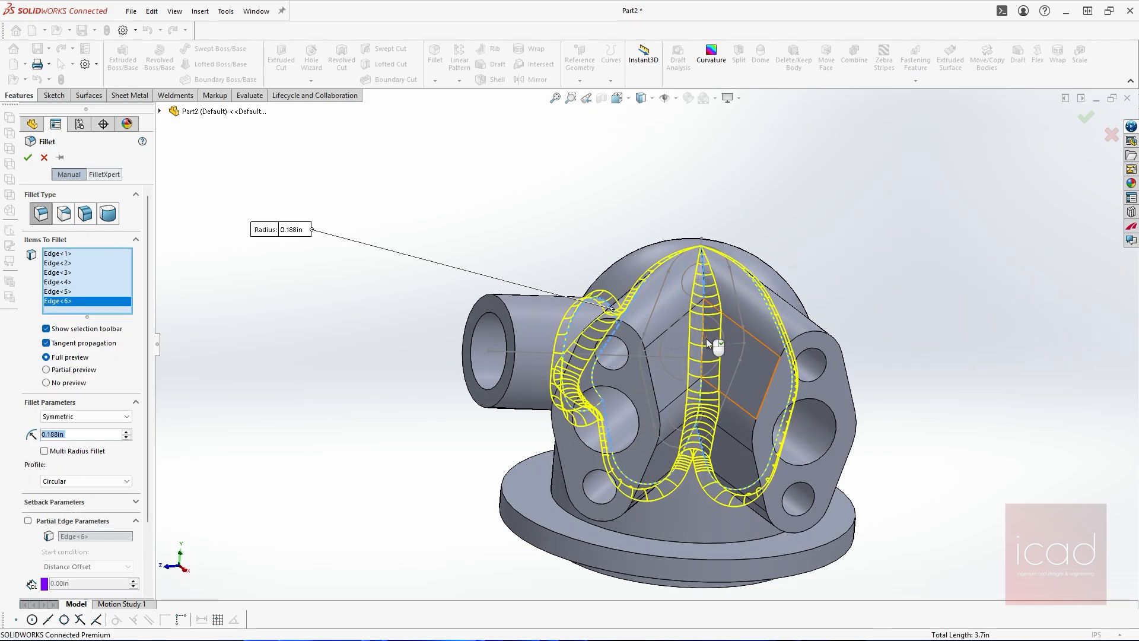
{"action": "middle_click_drag", "start_coordinate": [706, 338], "coordinate": [653, 129]}
{"action": "key", "text": "Return"}
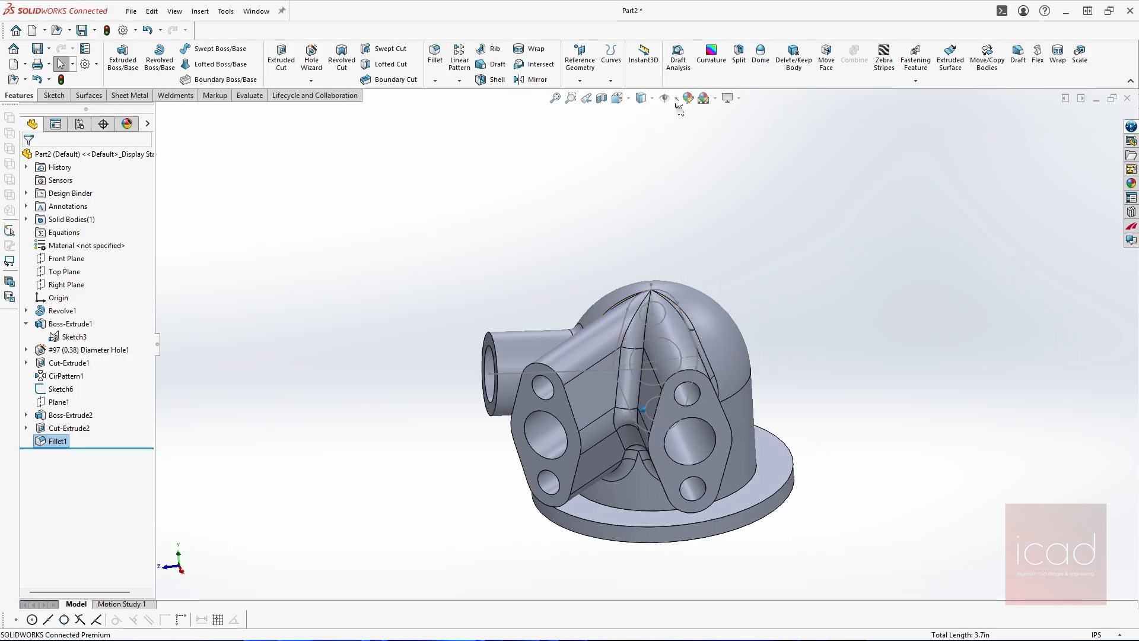
Hide all item types, including the sketches and reference geometry, in the graphics area.
{"action": "left_click", "coordinate": [666, 98]}
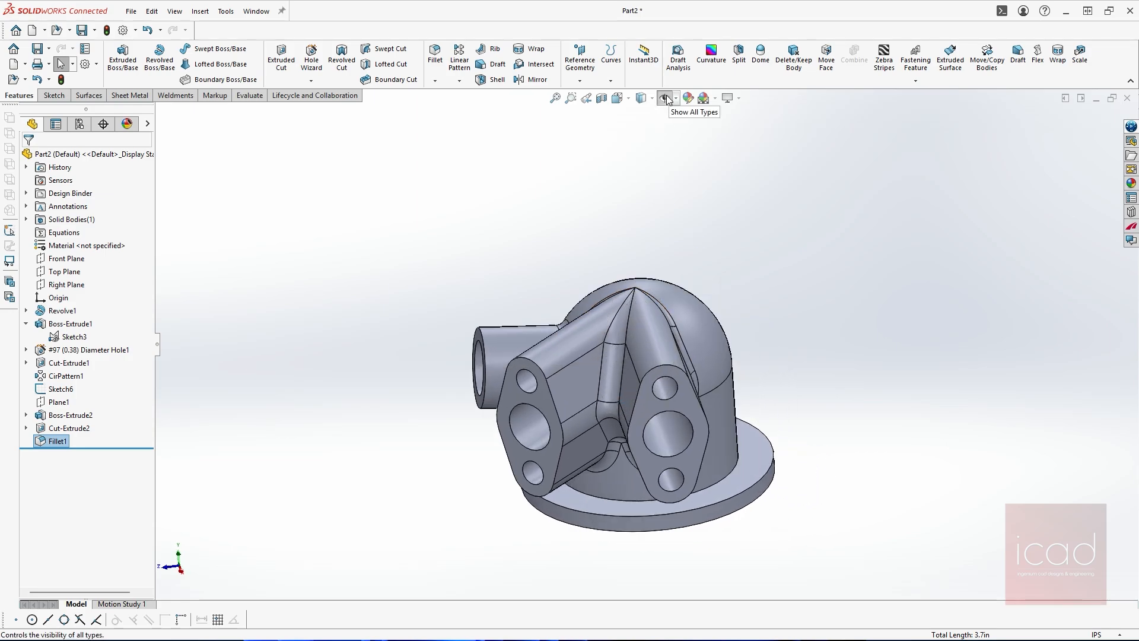
{"action": "key", "text": "Down"}
{"action": "key", "text": "Down"}
{"action": "key", "text": "Down"}
{"action": "key", "text": "Down"}
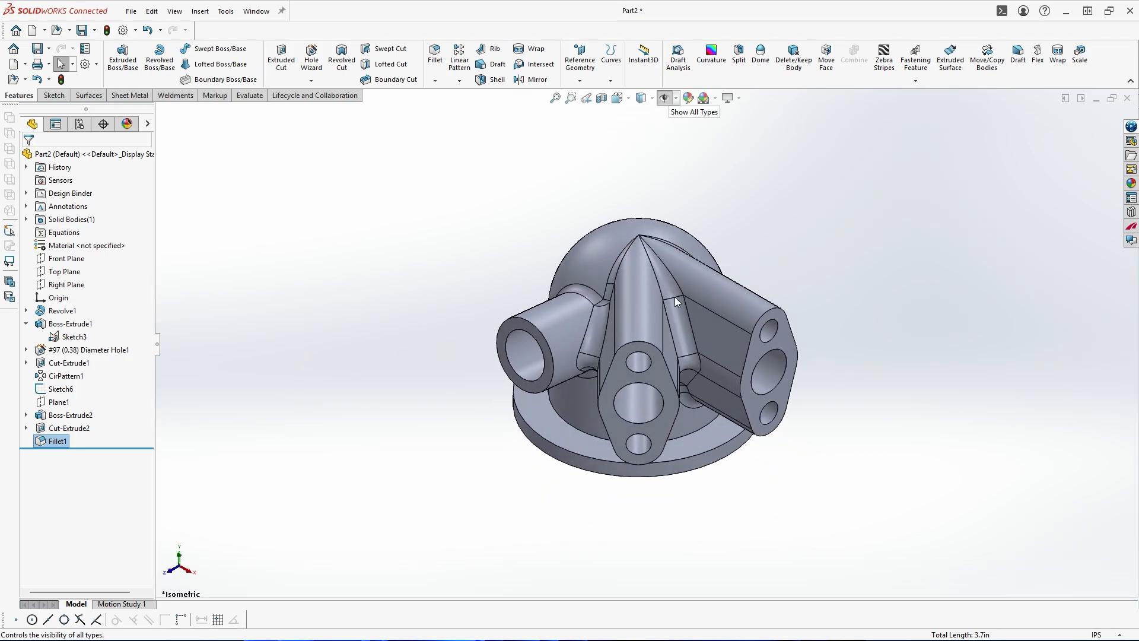